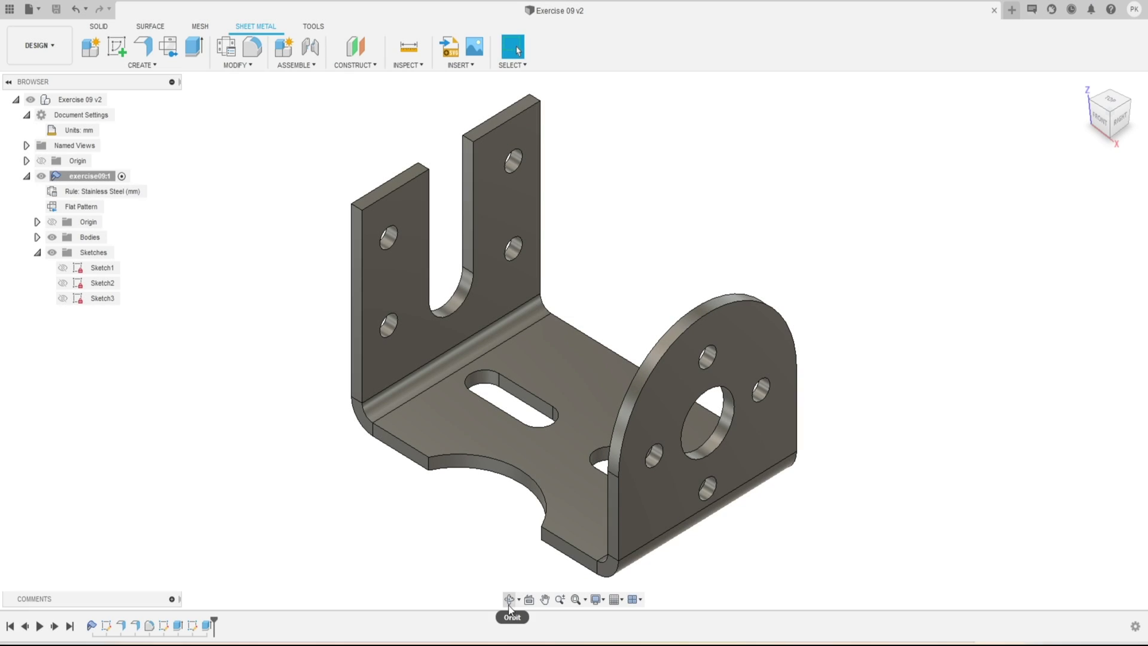
Step: Orbit the finished bracket to inspect its back, base and rear views
left_click(510, 599)
left_click_drag(598, 307, 635, 270)
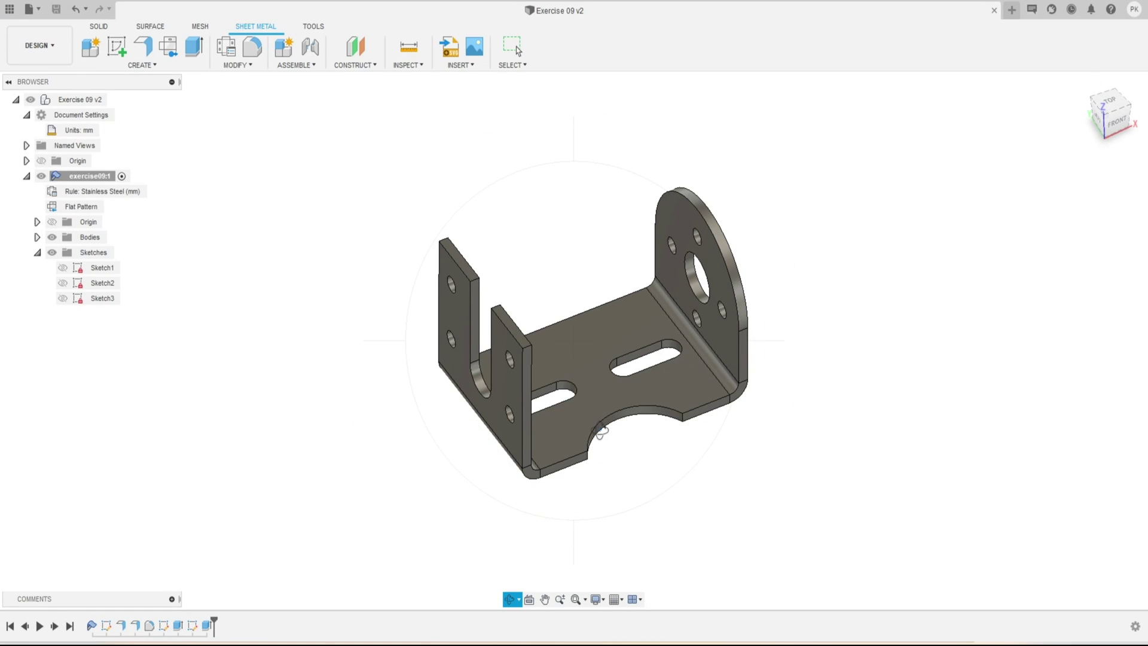
left_click_drag(514, 438, 373, 102)
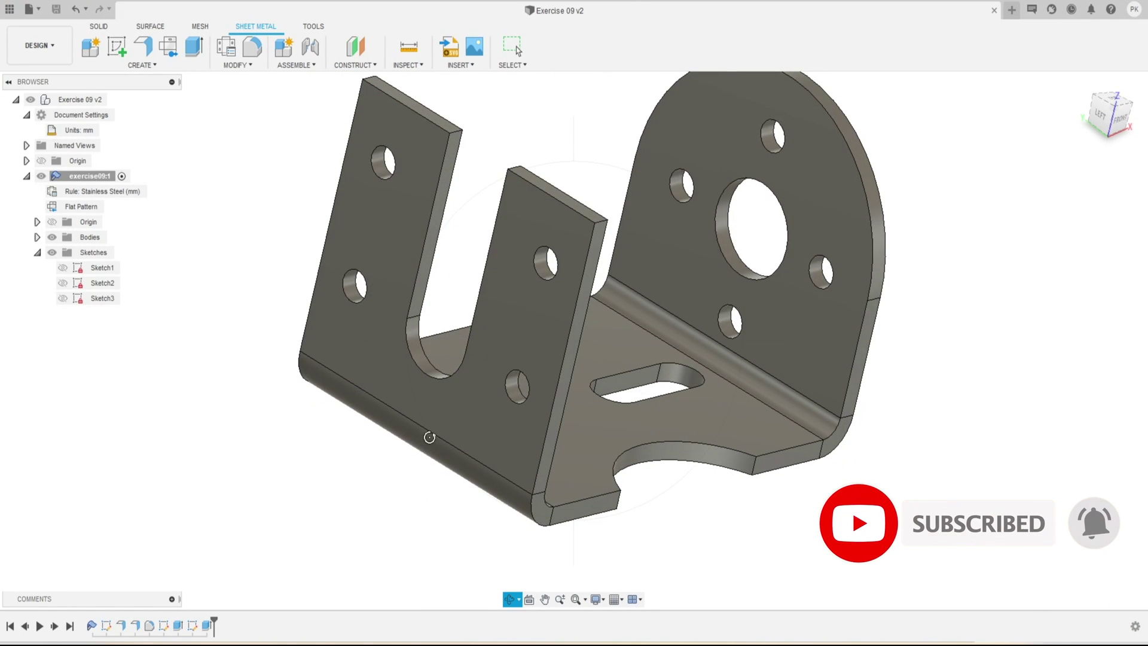
mouse_move(546, 405)
left_mouse_down()
mouse_move(587, 405)
mouse_move(564, 453)
mouse_move(525, 418)
mouse_move(577, 381)
mouse_move(547, 383)
mouse_move(522, 323)
mouse_move(538, 344)
mouse_move(588, 261)
left_mouse_up()
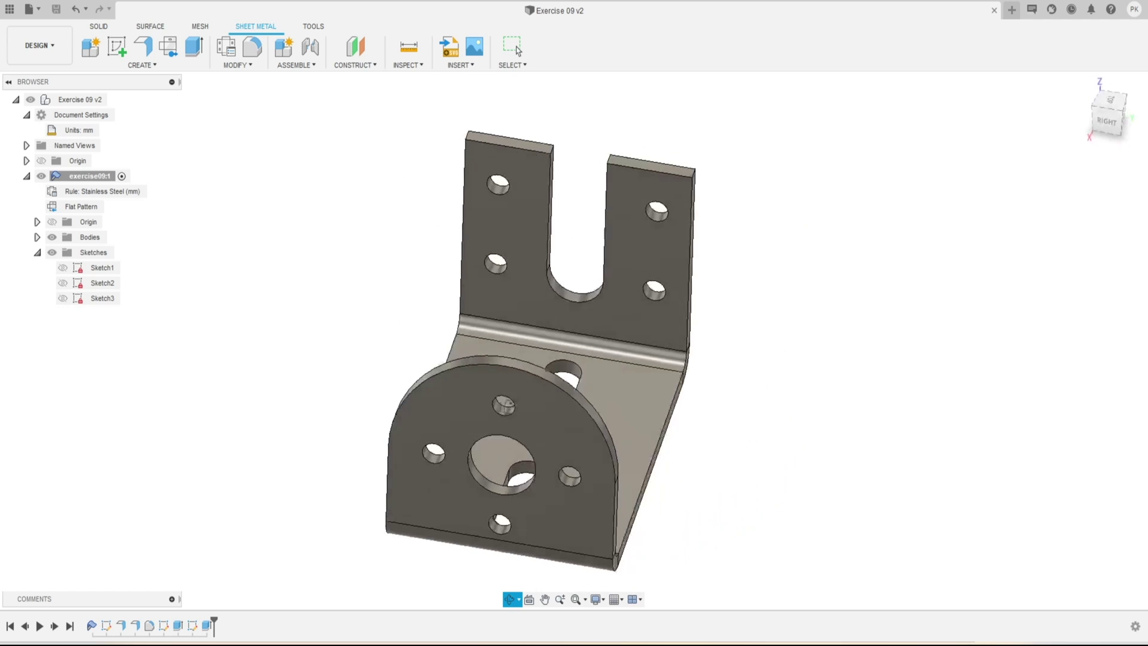
middle_click_drag(597, 374, 217, 366, "shift")
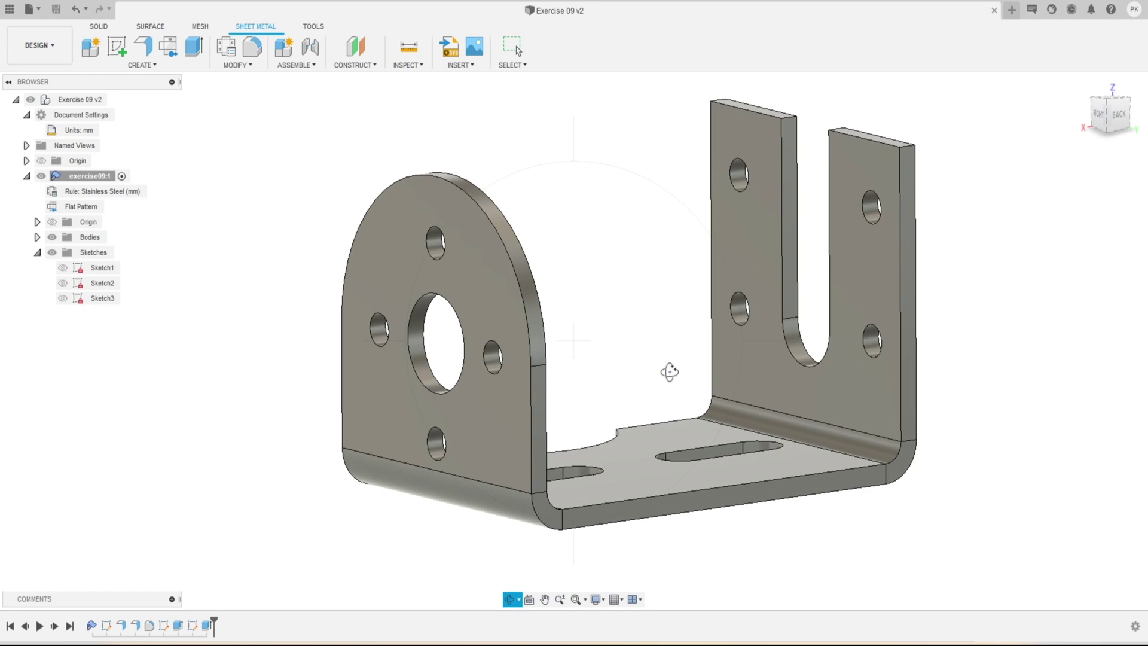
middle_click_drag(598, 403, 601, 380, "shift")
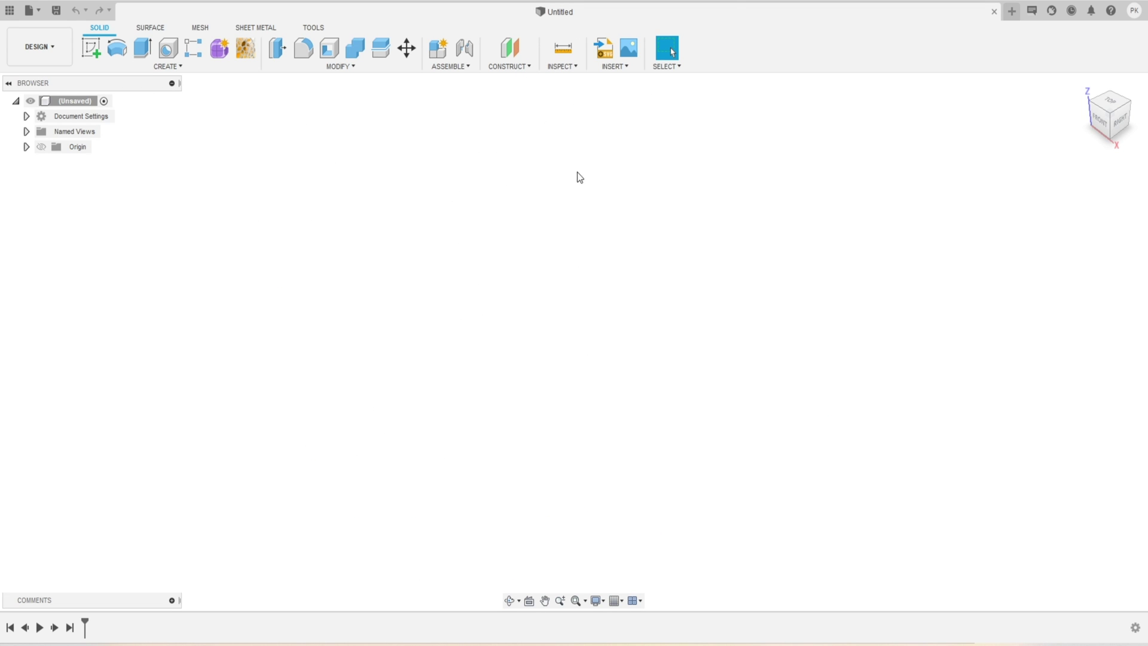
Step: Browse the Data Panel to the Exercise folder in the YouTube 3Diest project
left_click(9, 10)
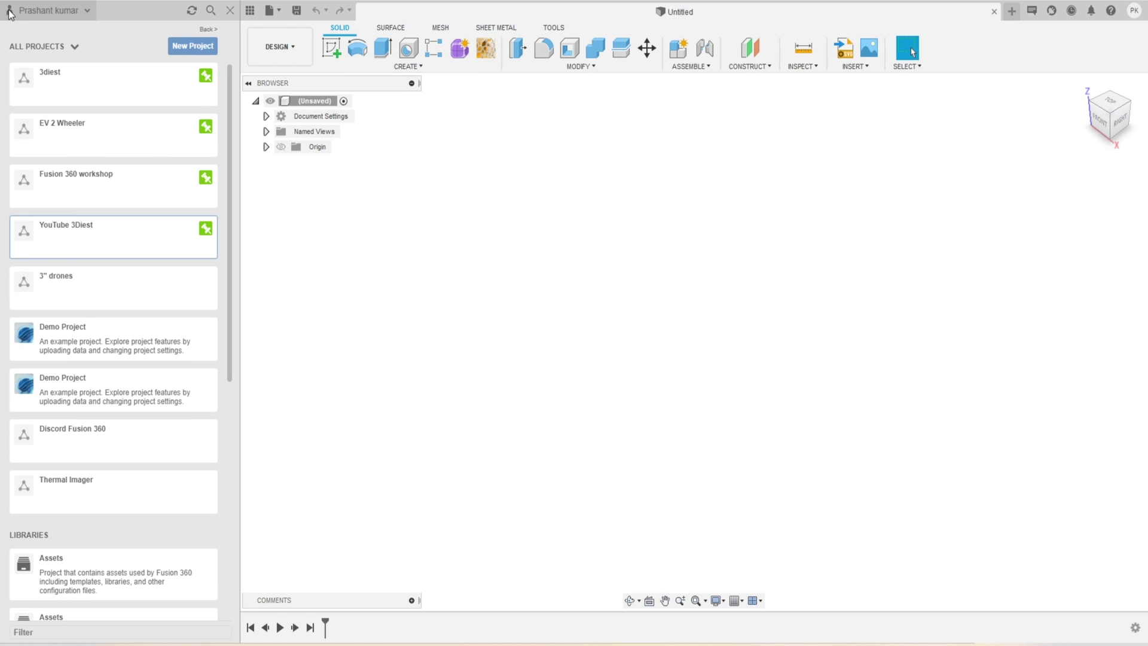
left_click(92, 242)
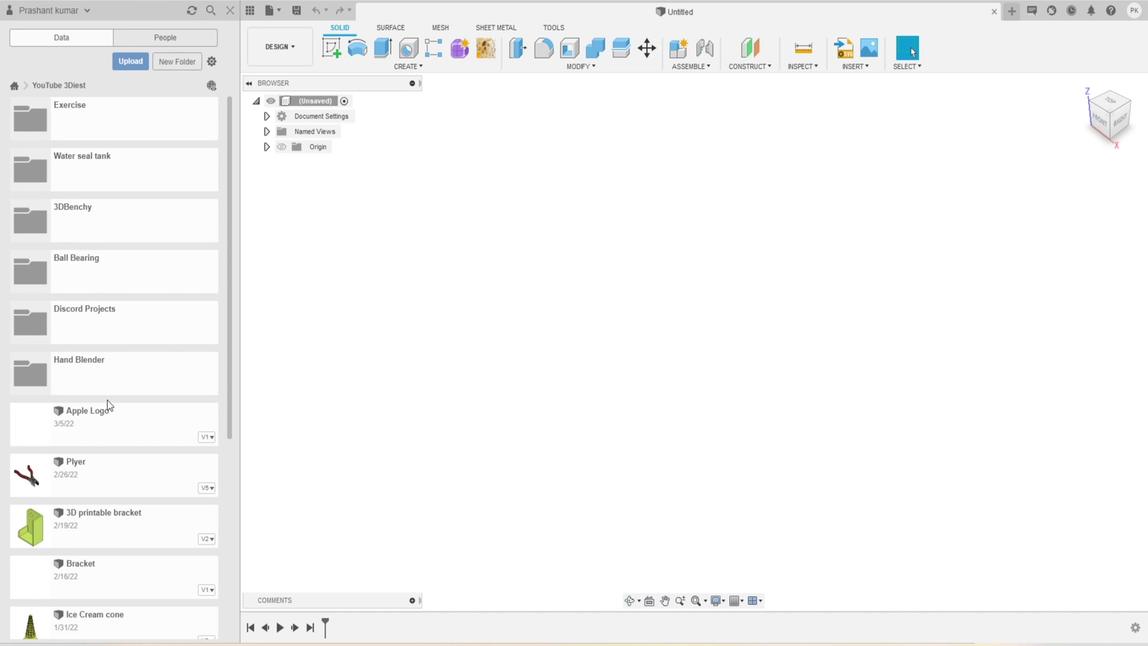
left_click(98, 119)
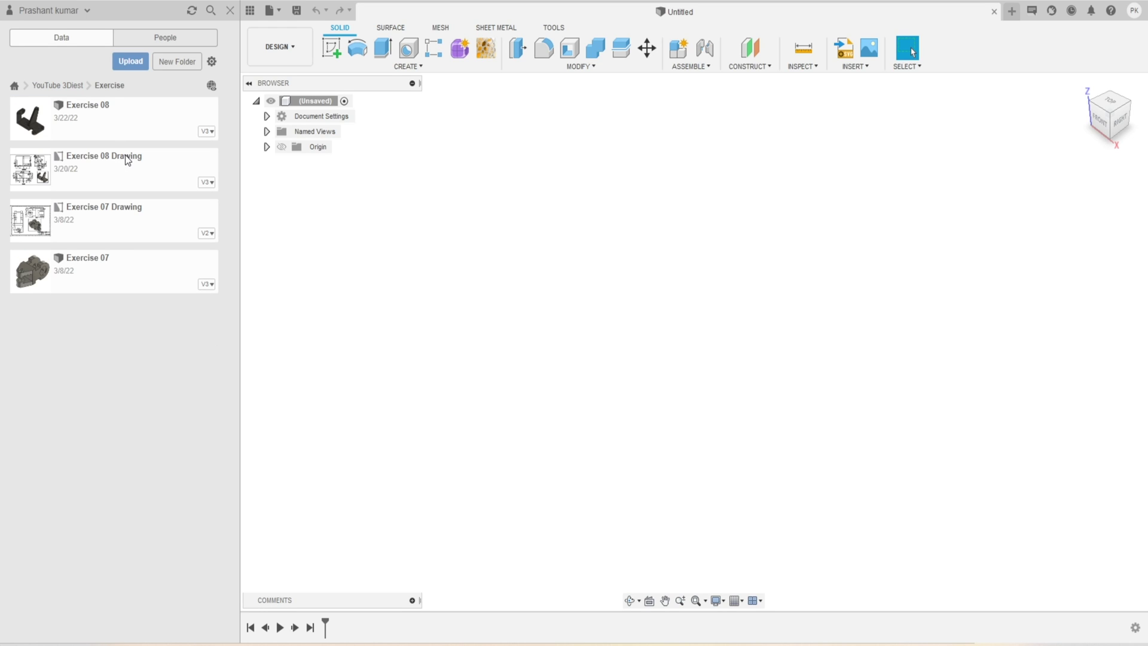
left_click(304, 9)
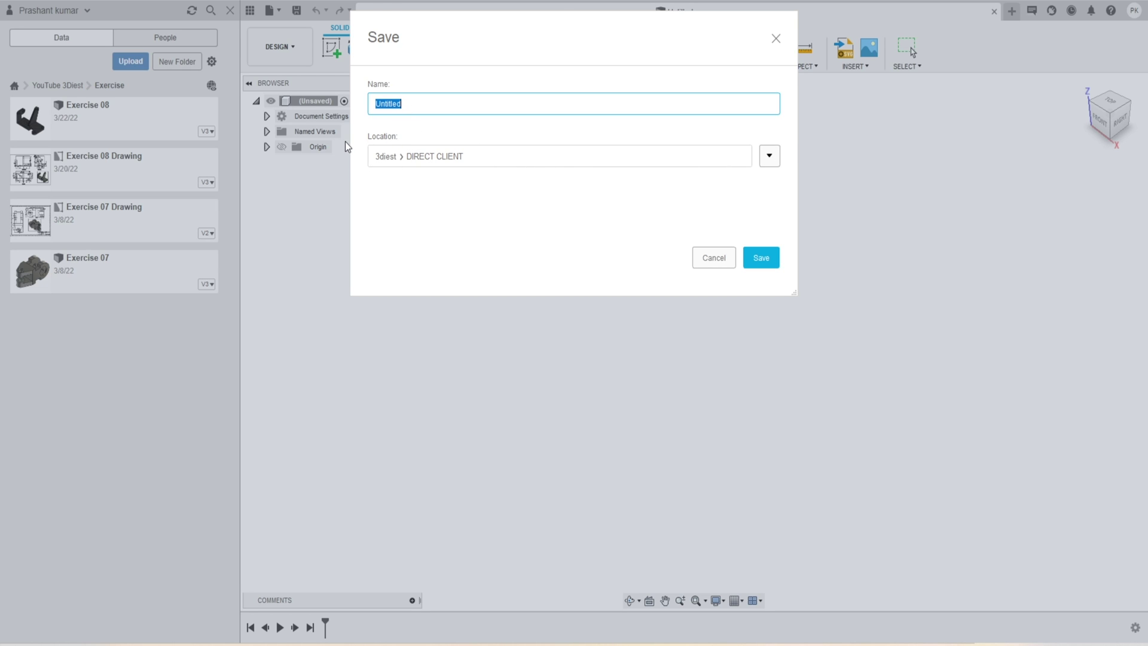
Step: Save the design as 'Exercise-09' in the YouTube 3Diest > Exercise folder
left_click(773, 157)
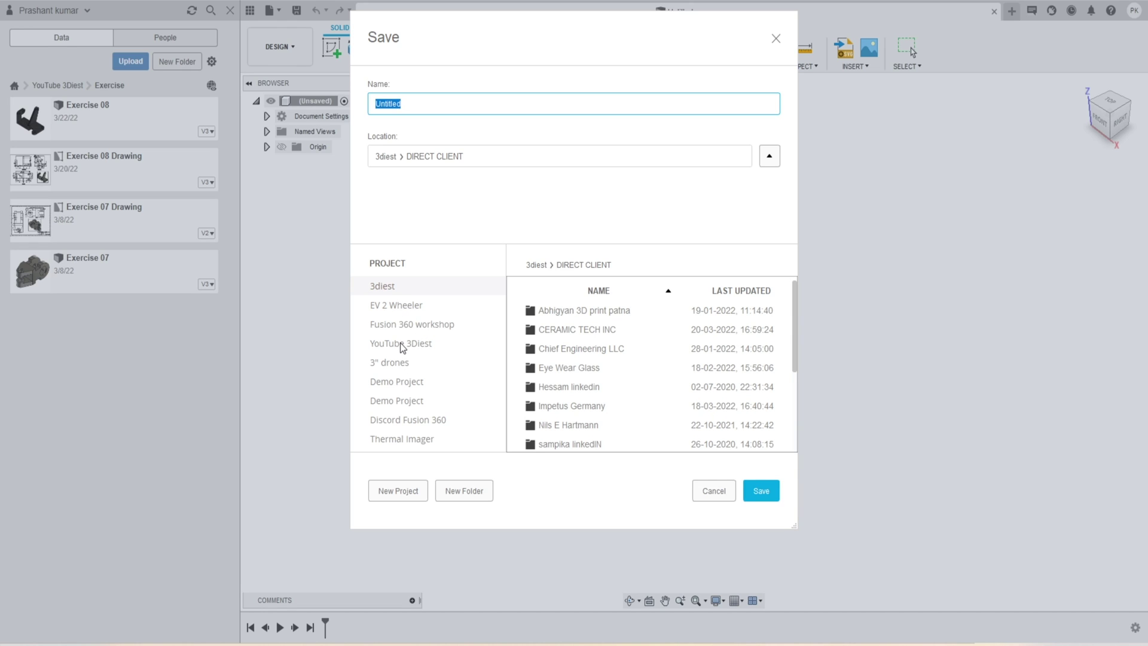
left_click(400, 343)
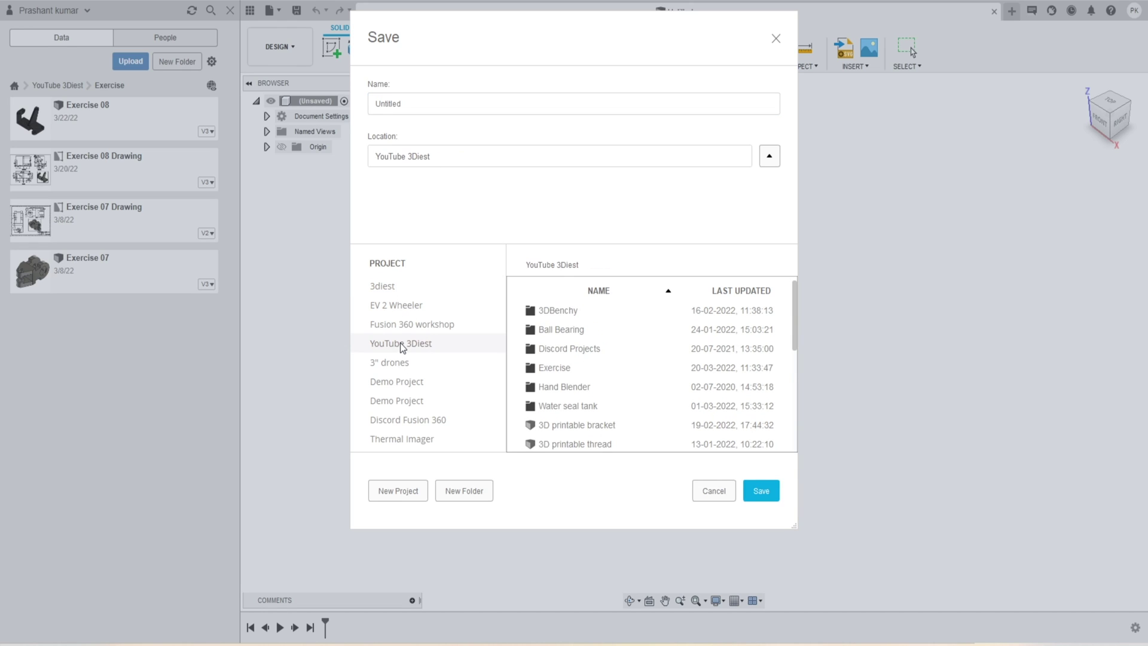
left_click(561, 368)
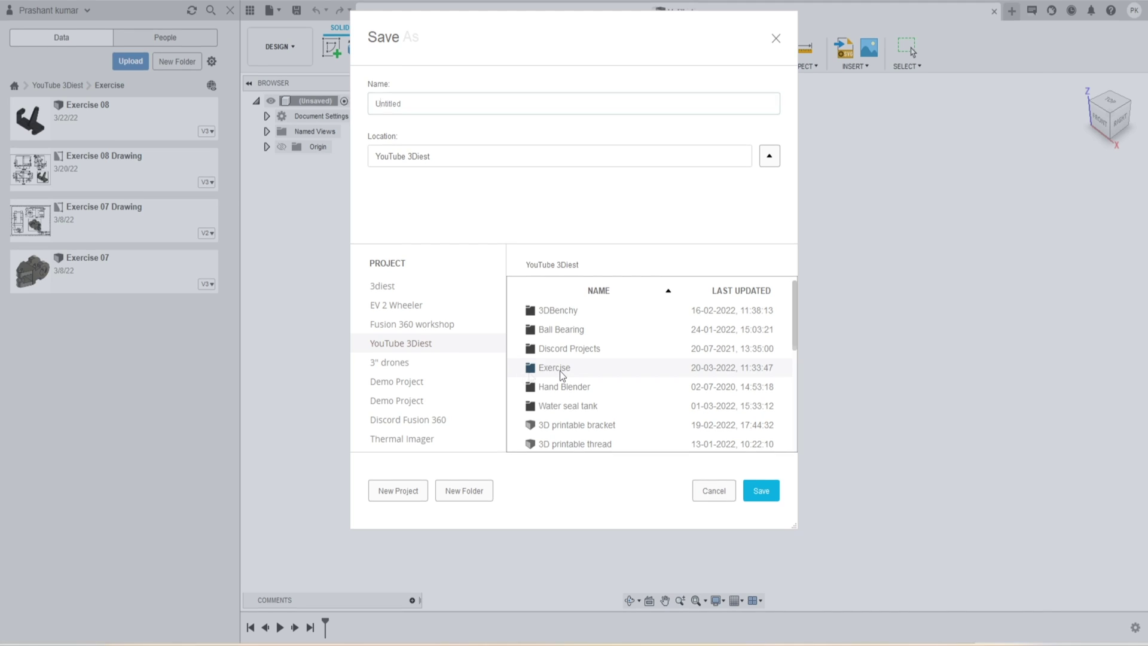
type("E")
double_click(546, 367)
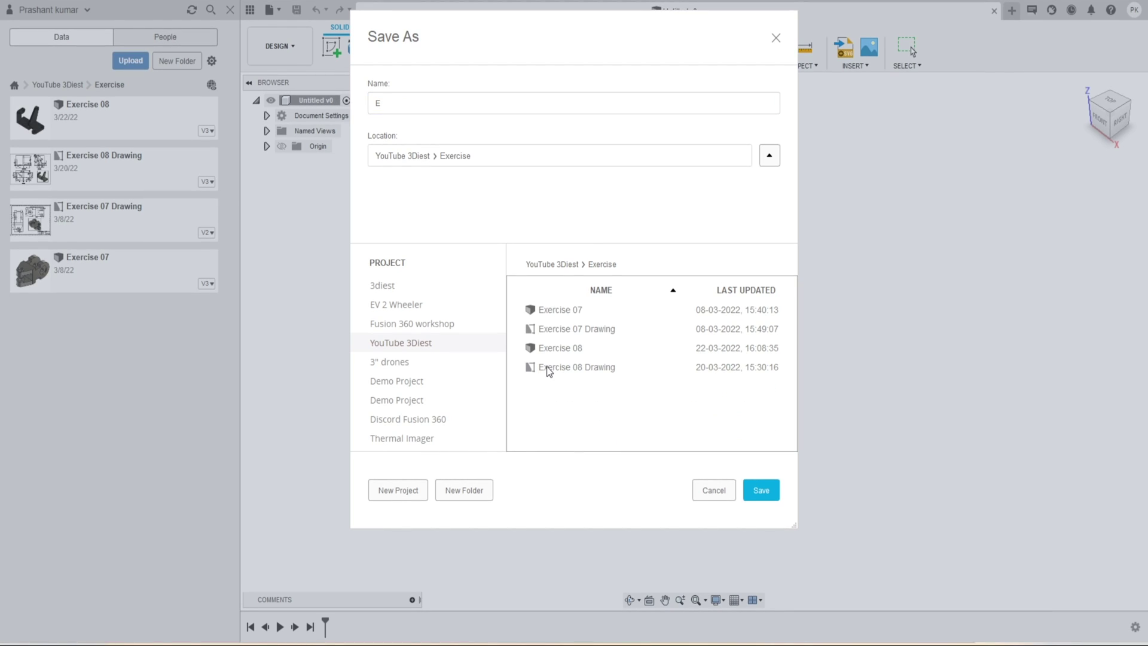
left_click(405, 100)
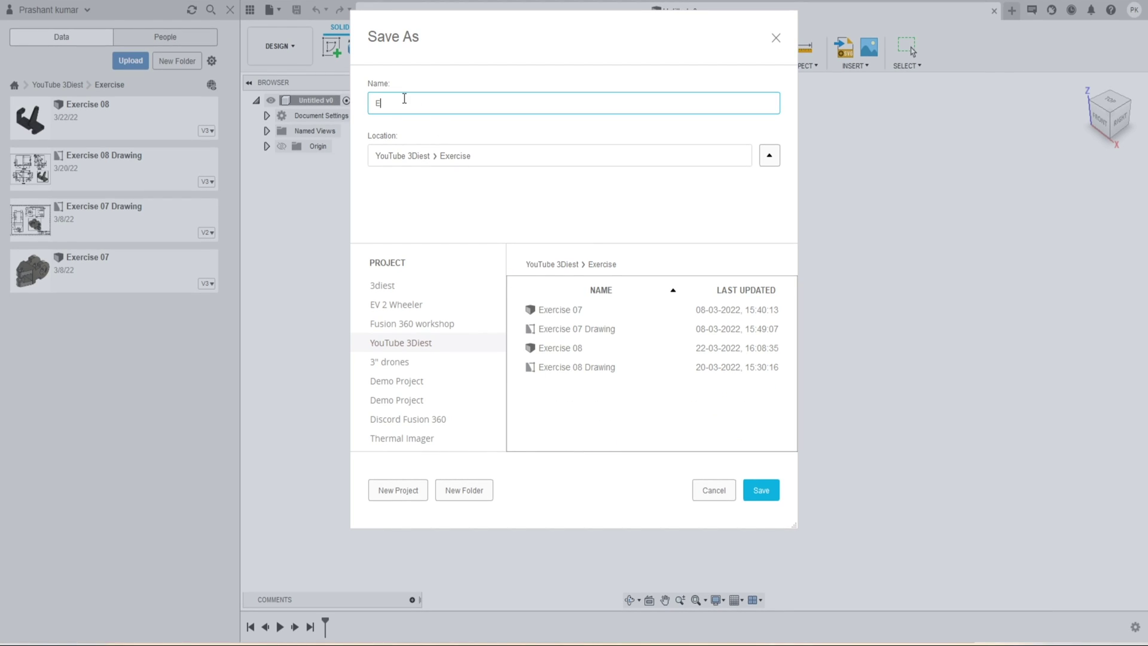
type("xercise")
type("-")
type("09")
left_click(757, 489)
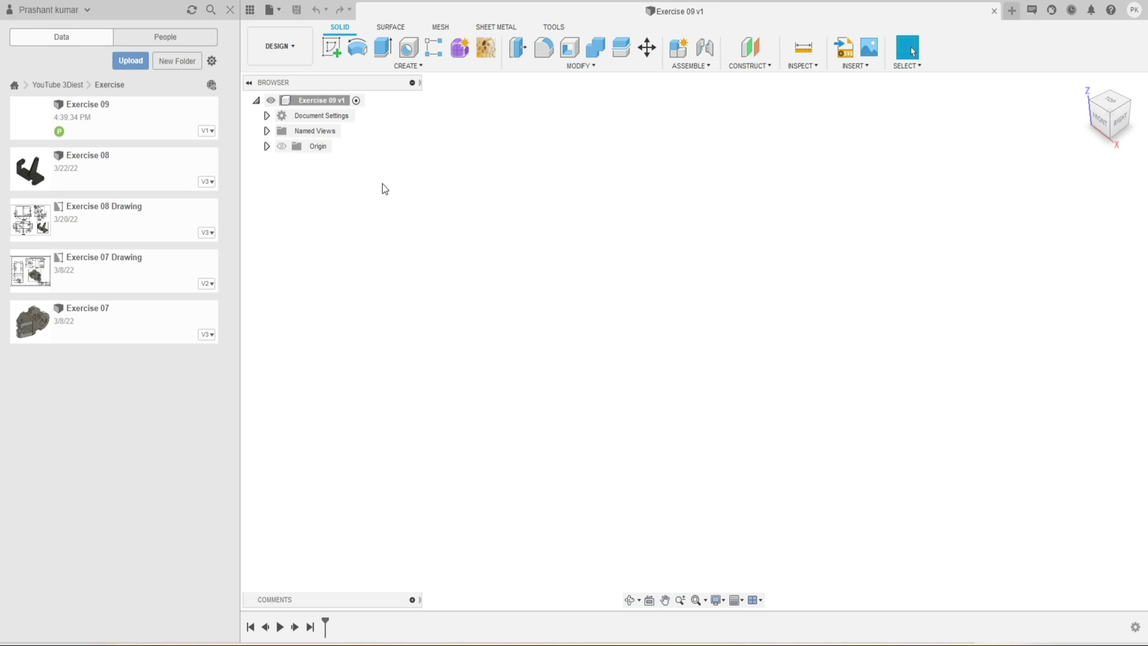
Step: Verify Document Settings units are Millimeter without changes, and close the Data Panel
left_click(267, 116)
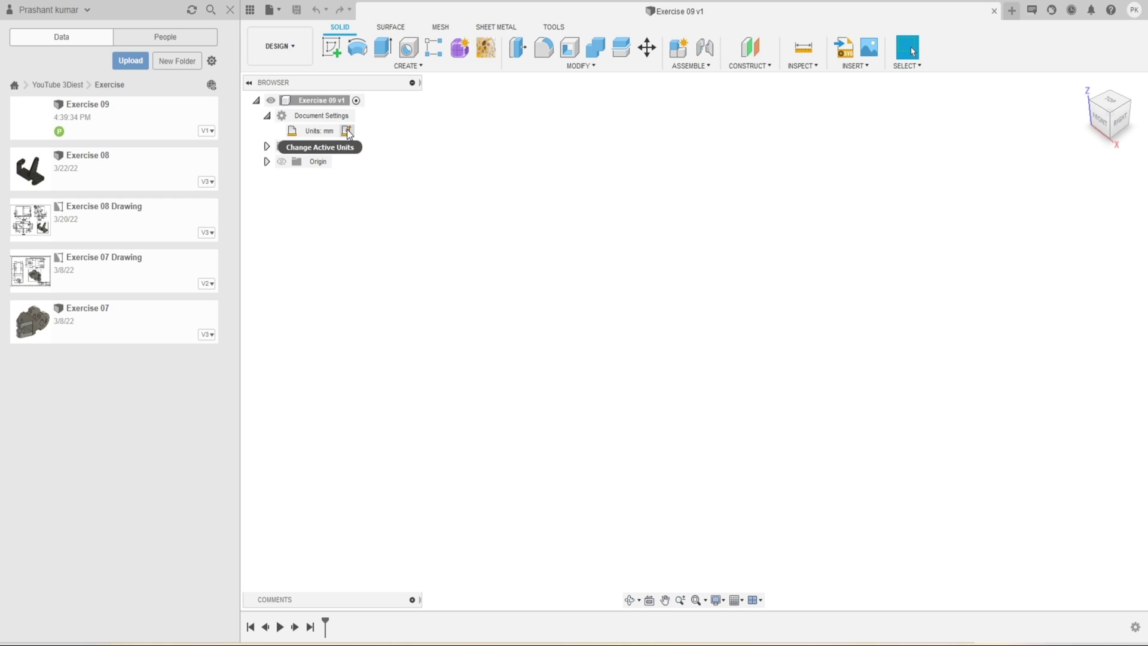
left_click(348, 133)
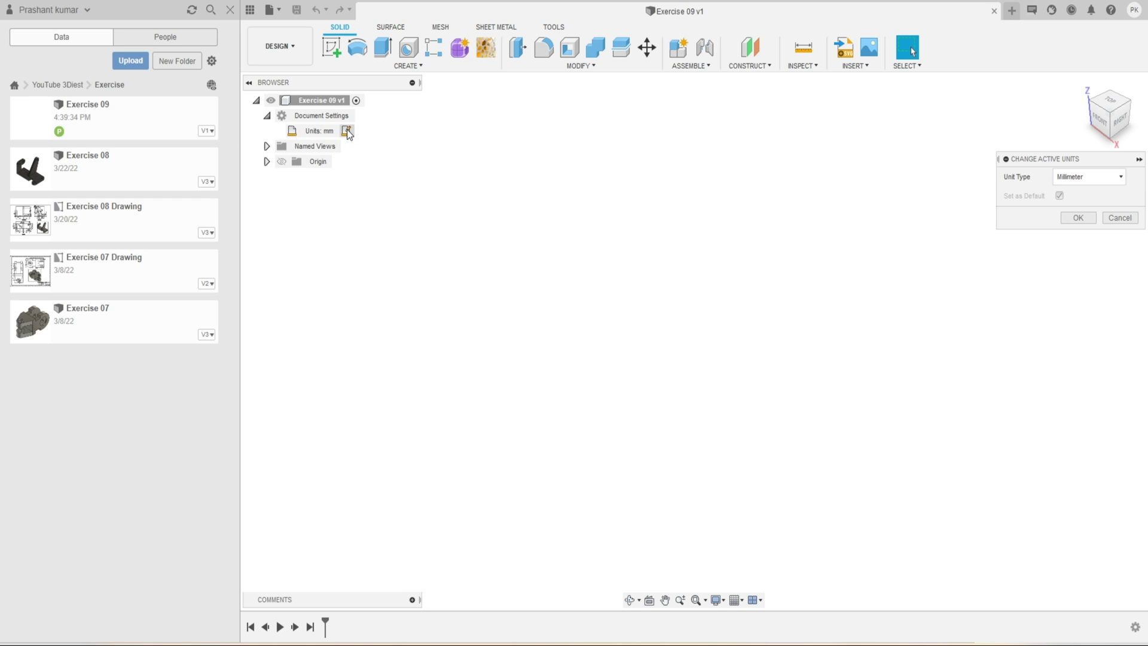
left_click(1093, 177)
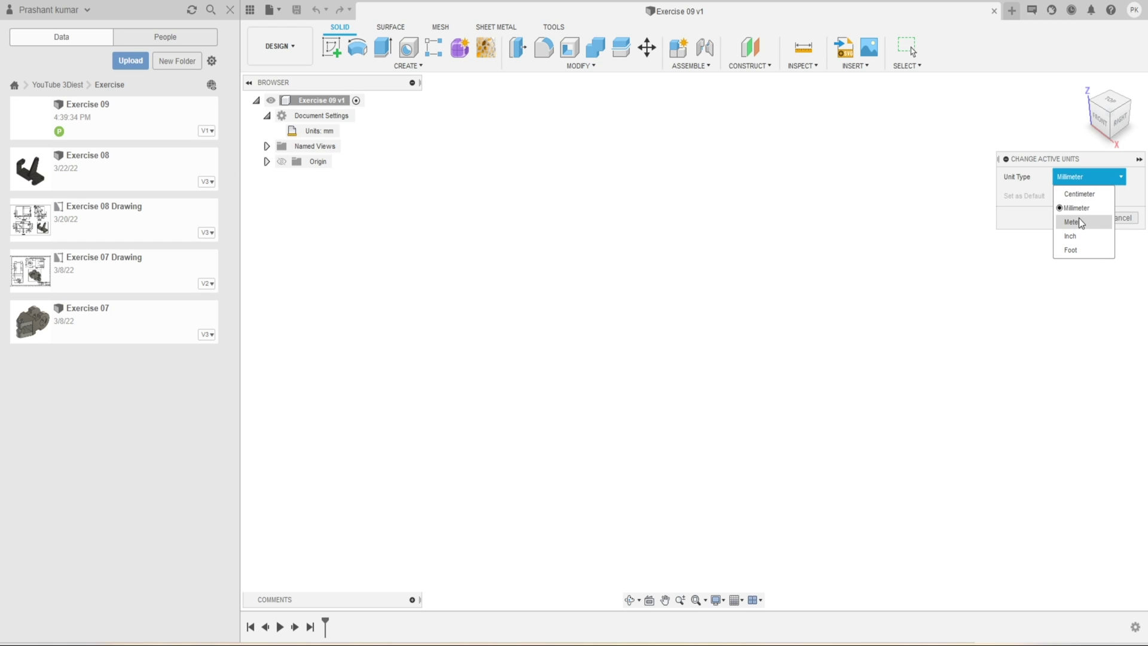
left_click(1029, 225)
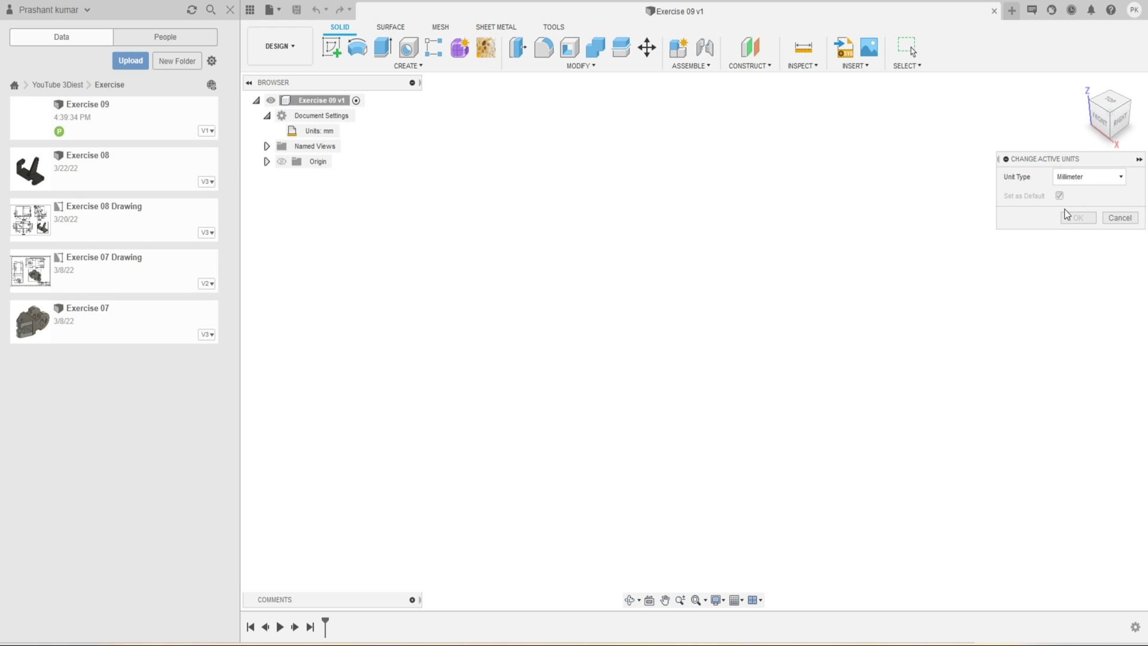
left_click(1120, 219)
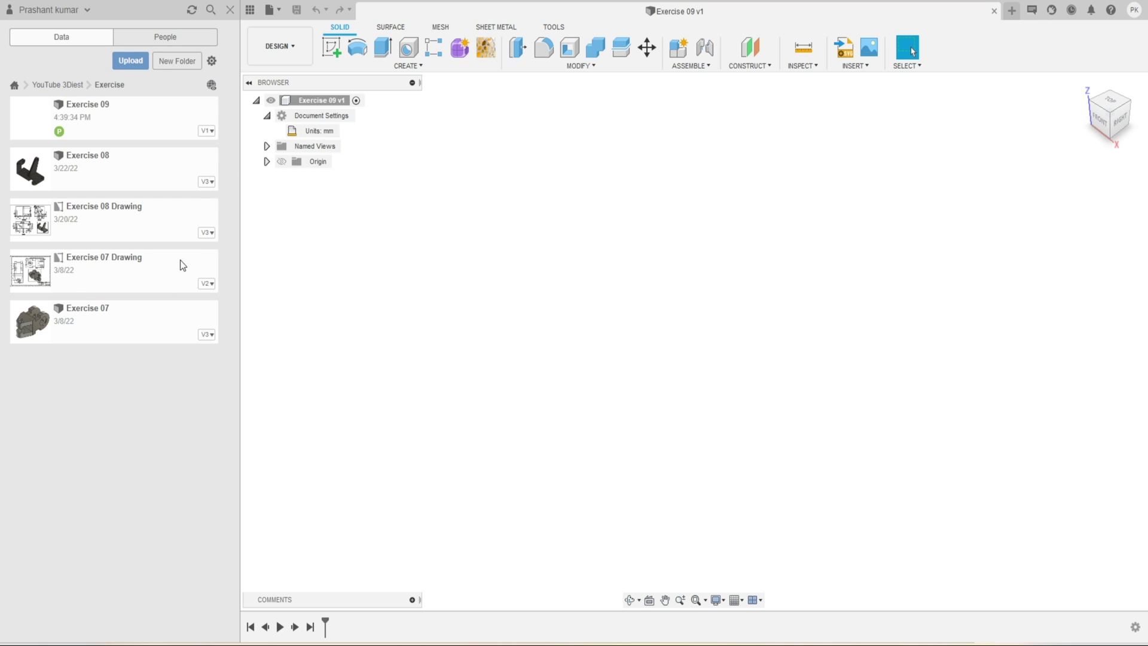
left_click(229, 12)
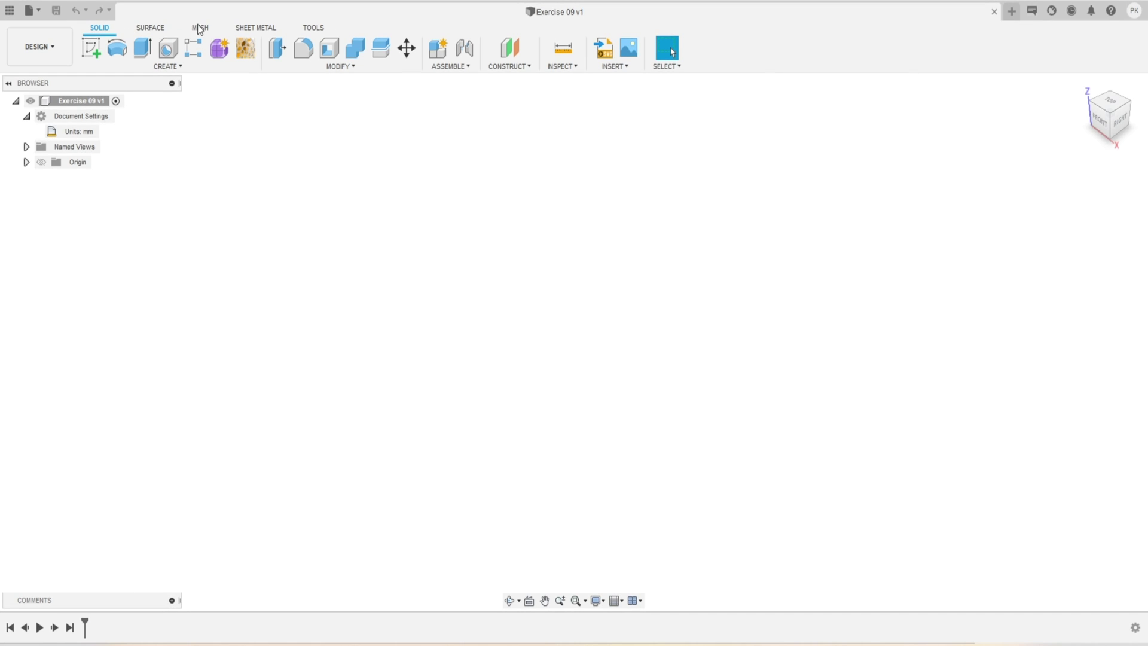
Step: Edit the Stainless Steel (mm) sheet metal rule to a 6 mm thickness and save it
left_click(256, 28)
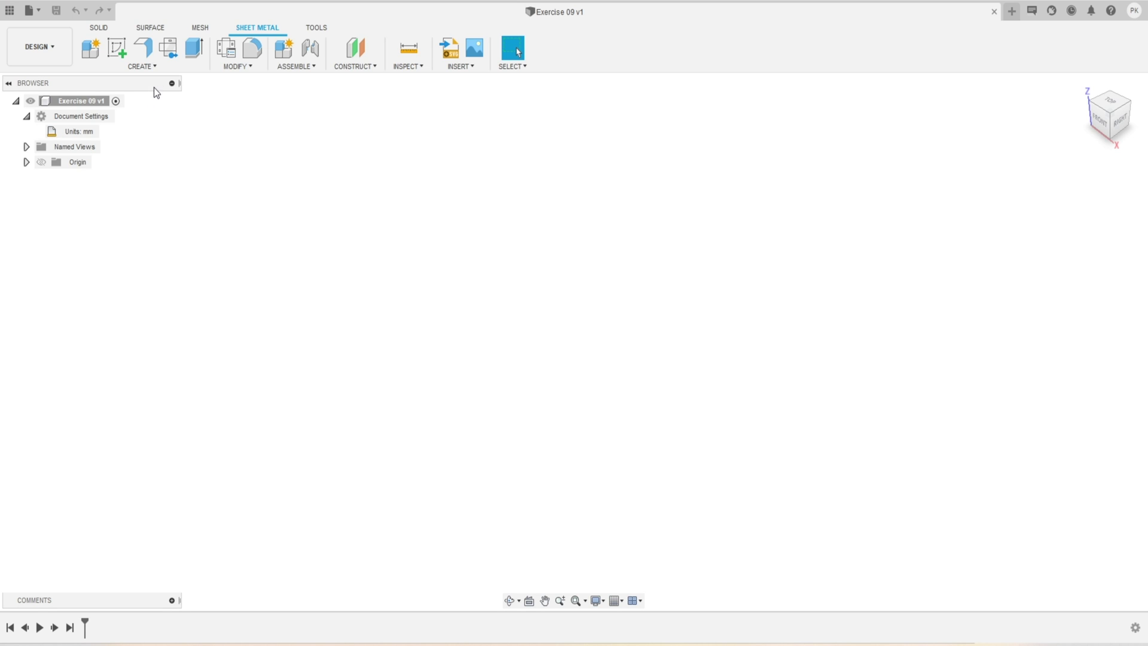
left_click(228, 57)
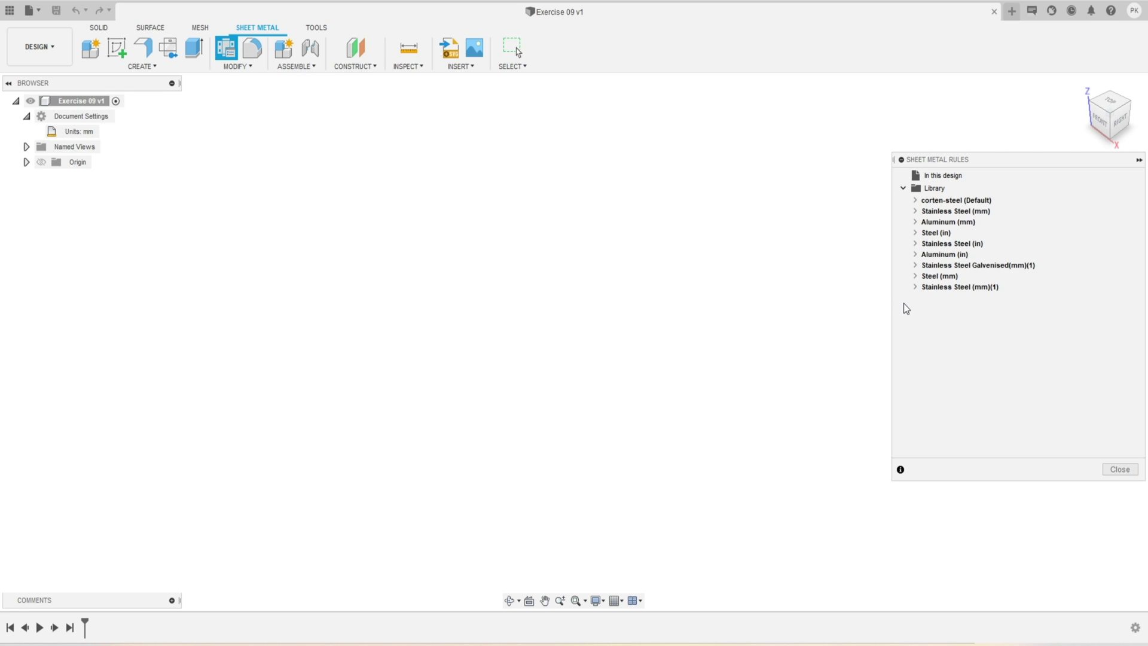
mouse_move(973, 202)
mouse_move(947, 222)
left_click(915, 211)
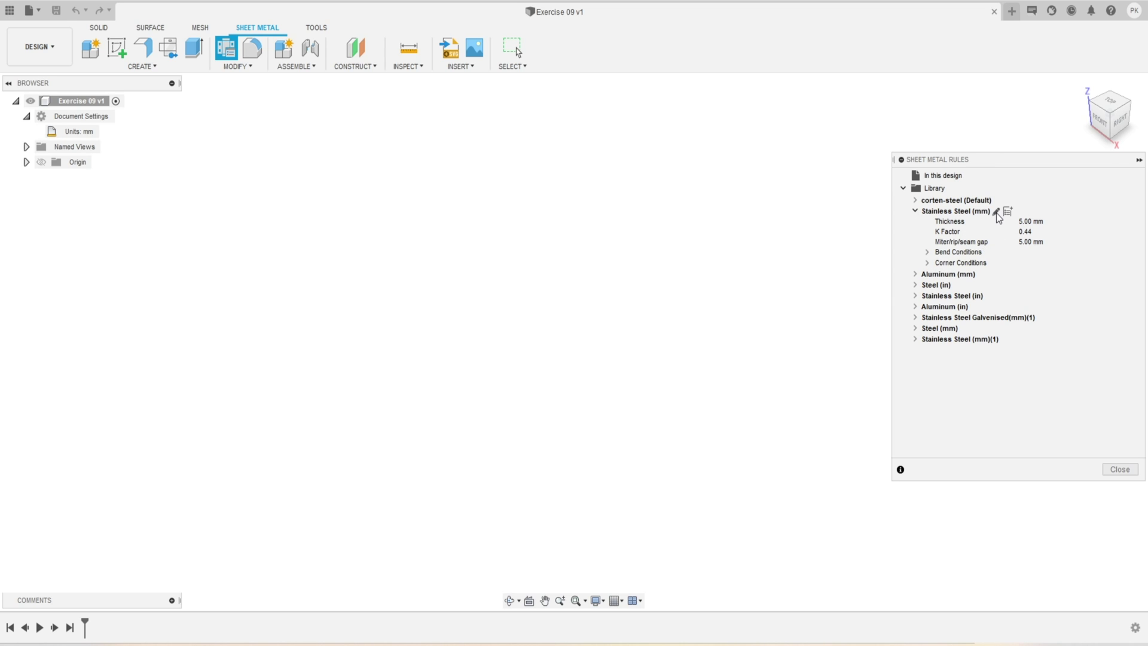
left_click(997, 213)
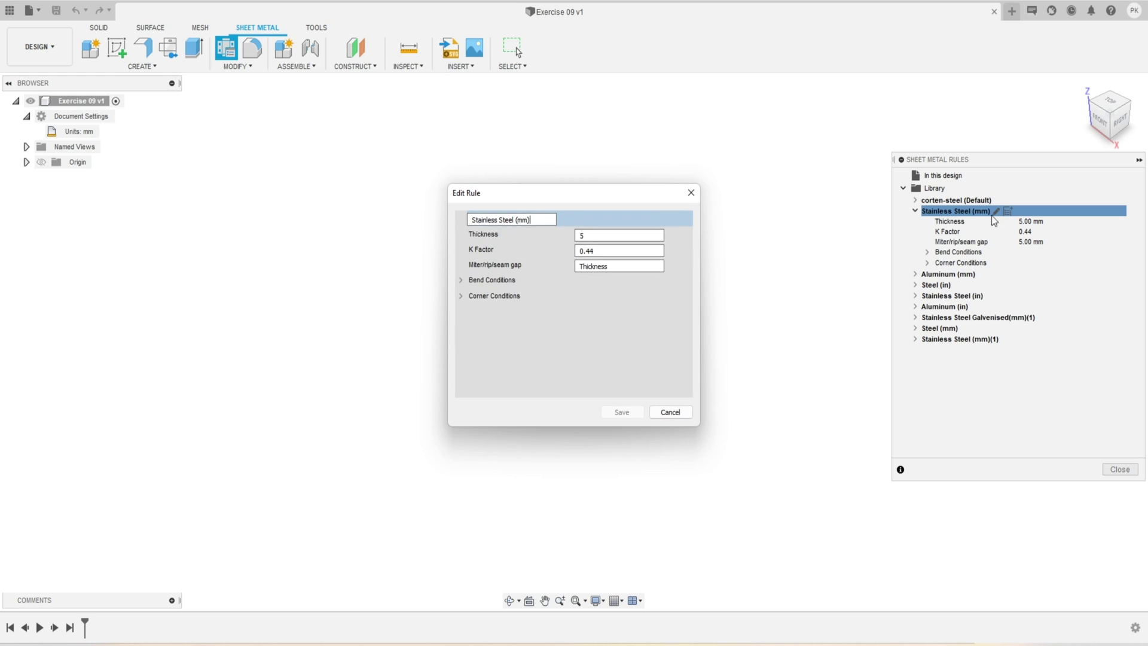
double_click(577, 235)
type("6")
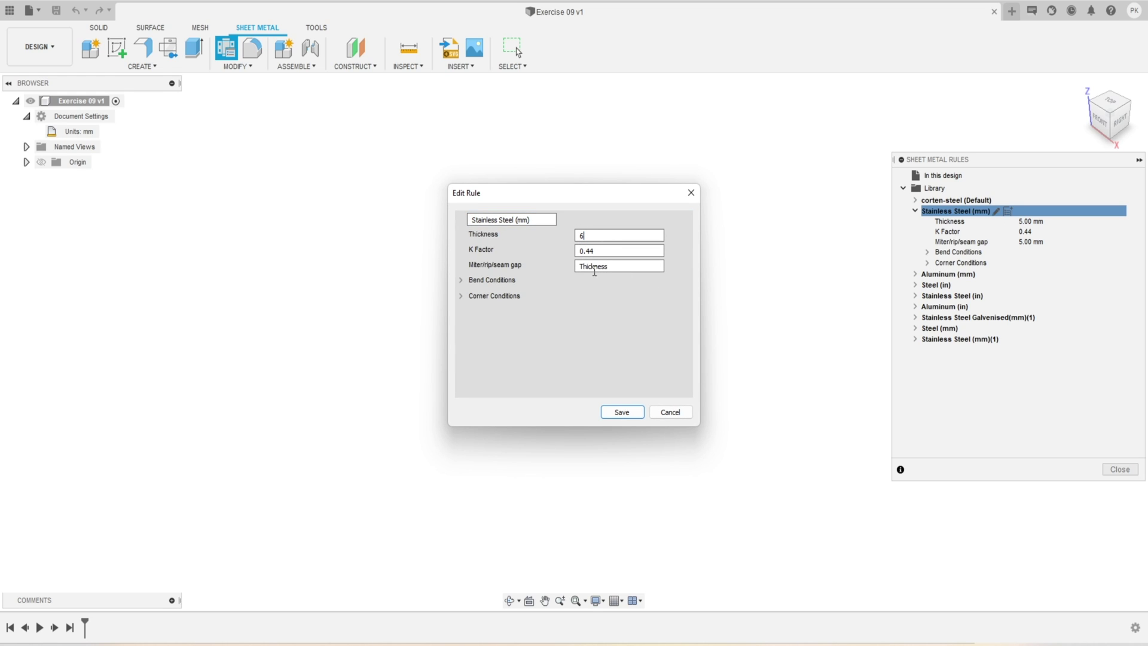
left_click(622, 413)
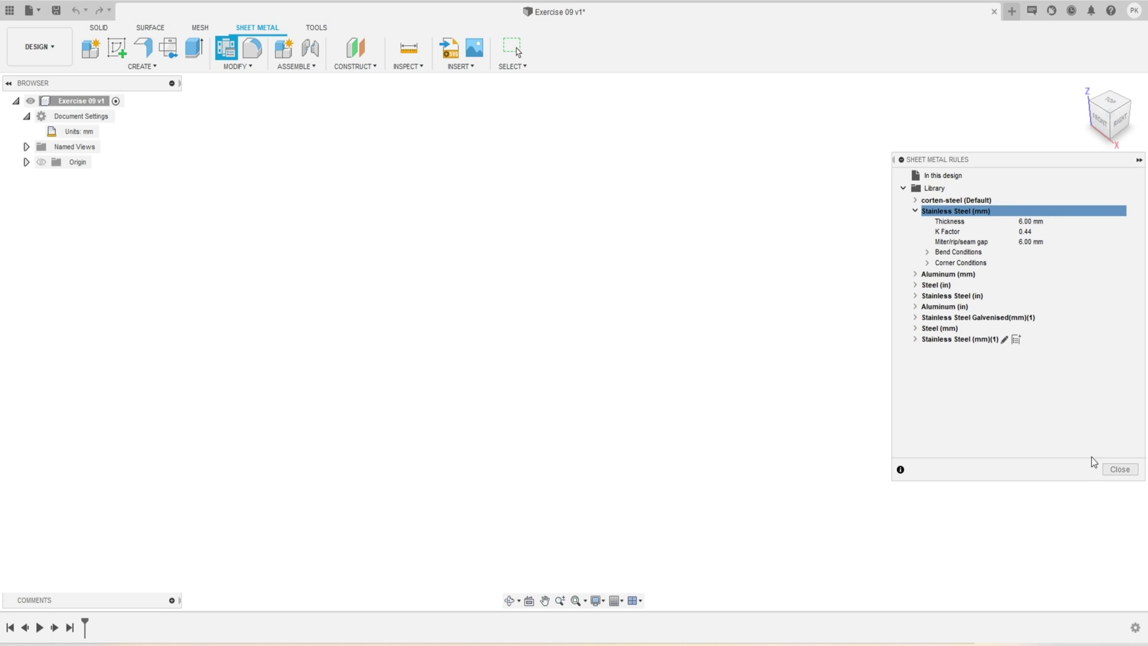
left_click(1114, 472)
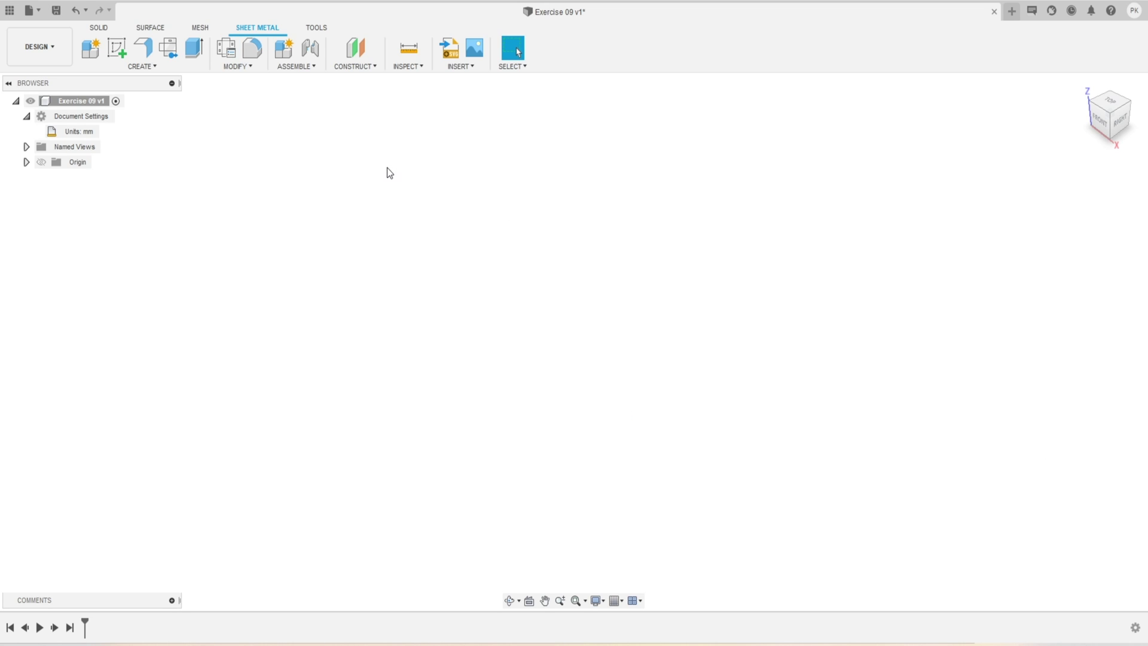
left_click(141, 66)
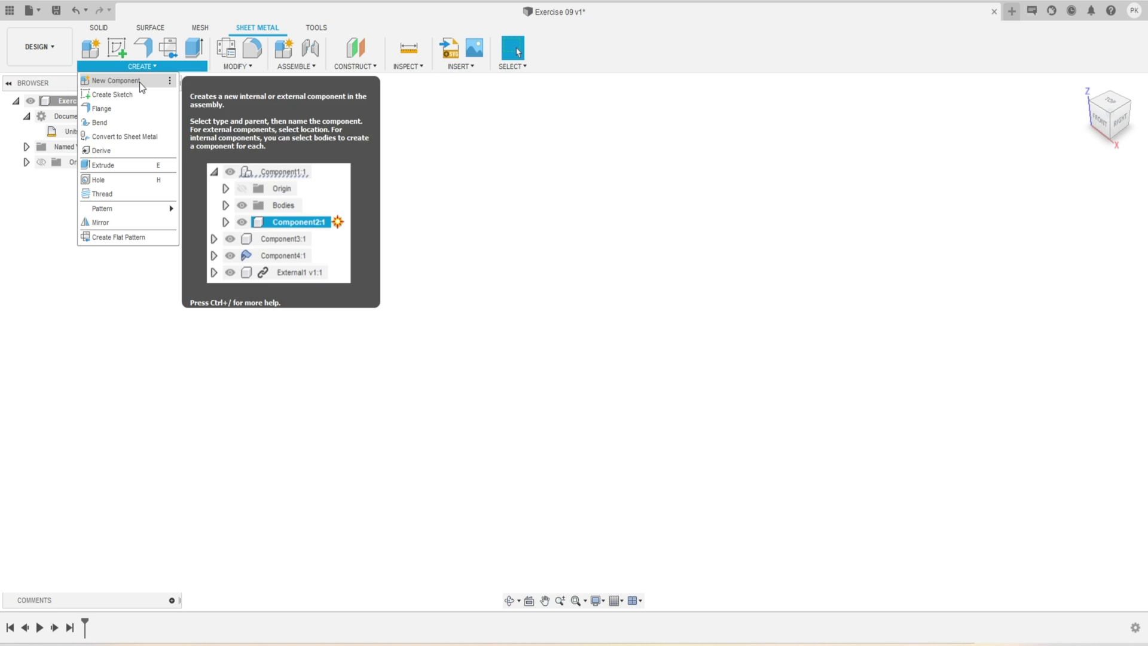
Step: Create a sheet-metal component named 'exercise09' using the Stainless Steel (mm) rule
left_click(139, 81)
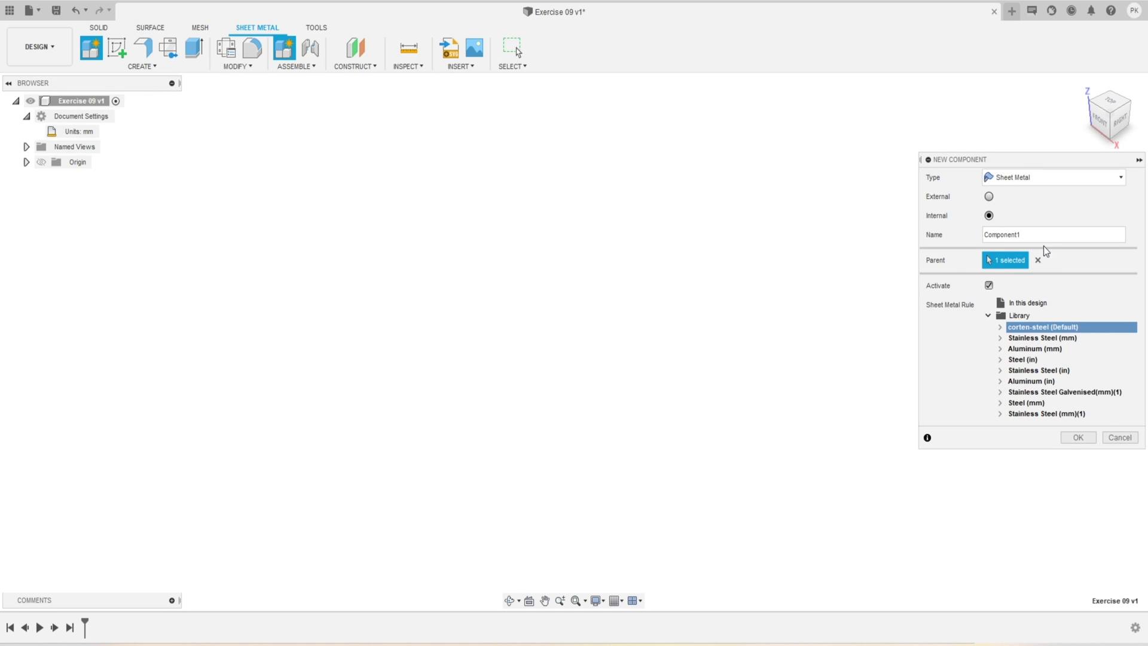
left_click_drag(1038, 235, 983, 235)
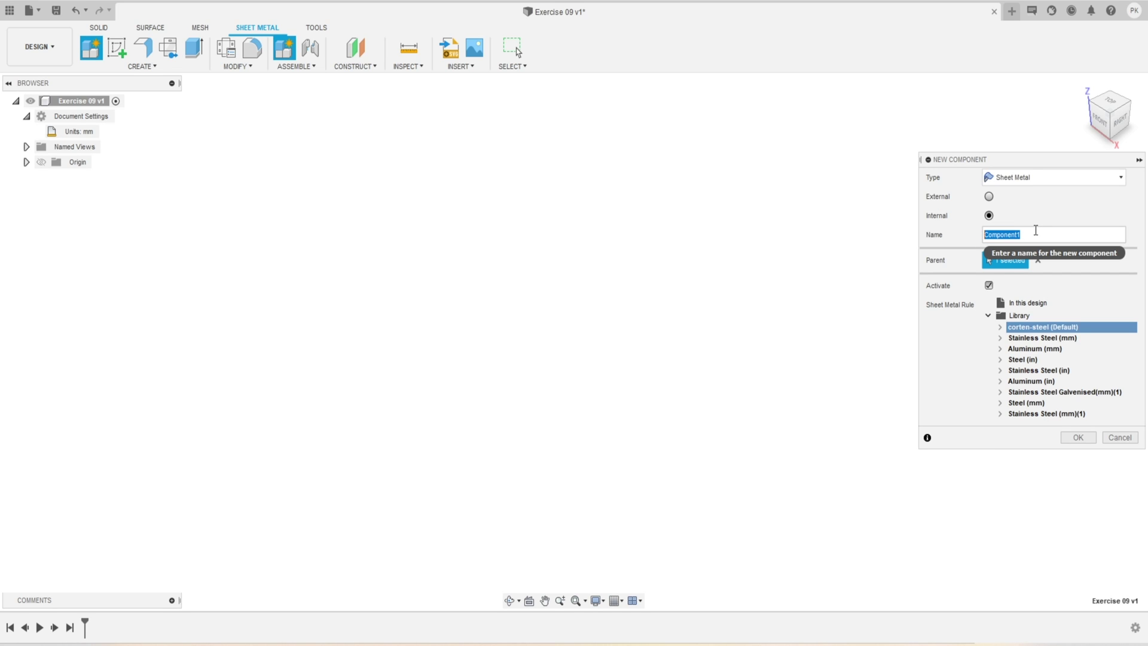
type("exercise09")
left_click(1001, 338)
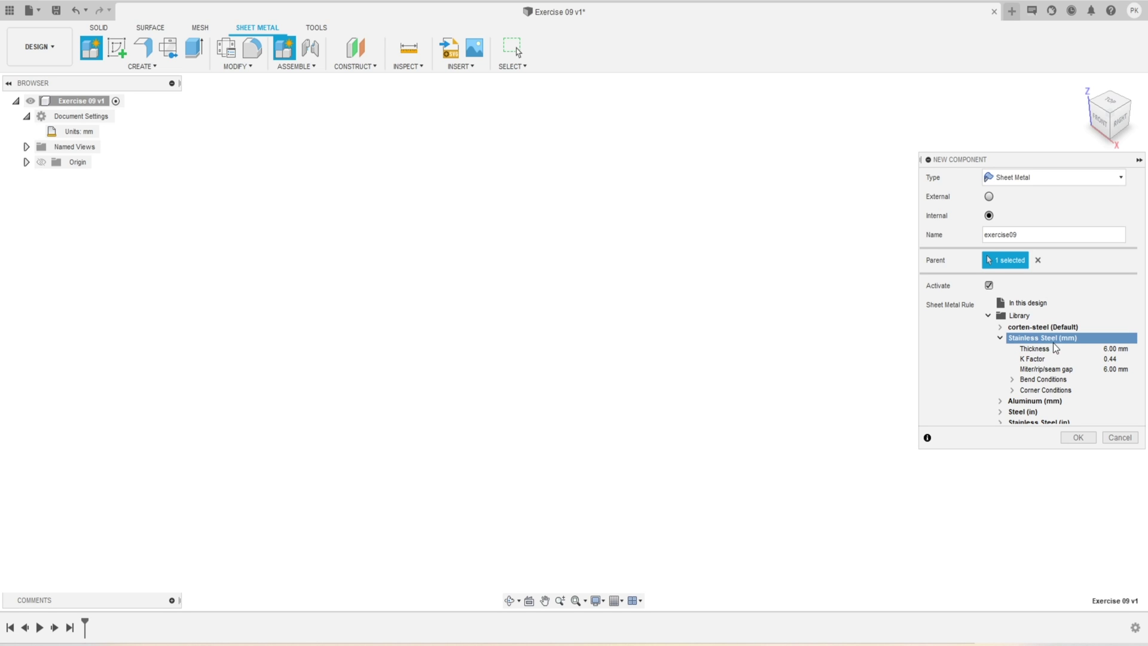
left_click(1073, 437)
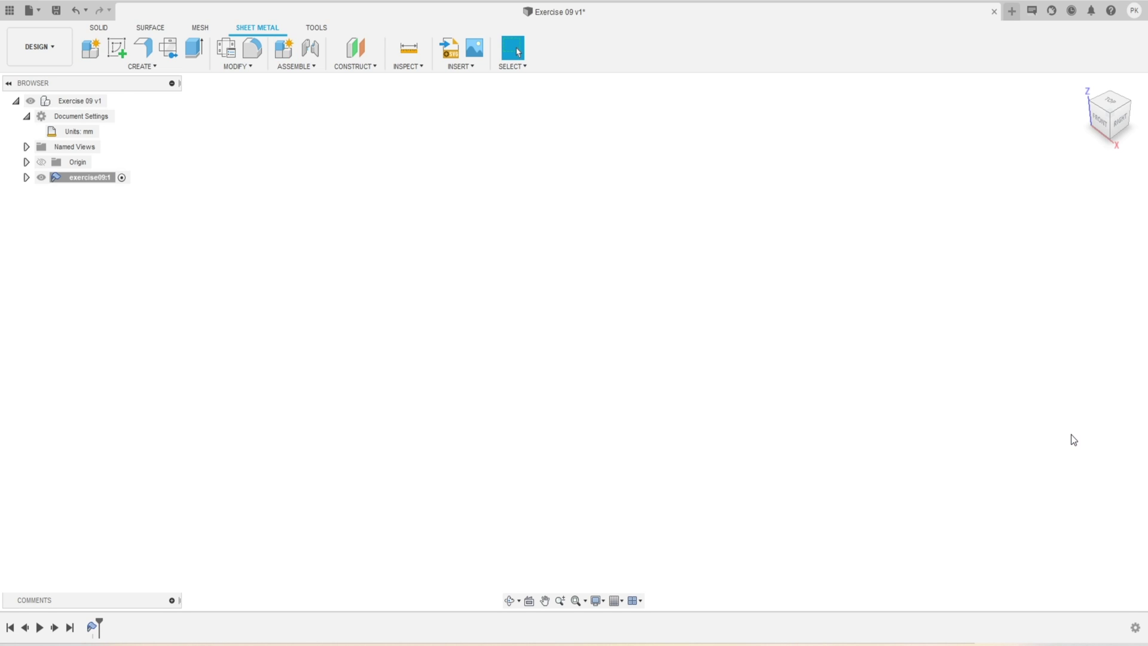
Step: Review exercise09's sheet metal rule in the browser, leaving it unchanged
left_click(27, 177)
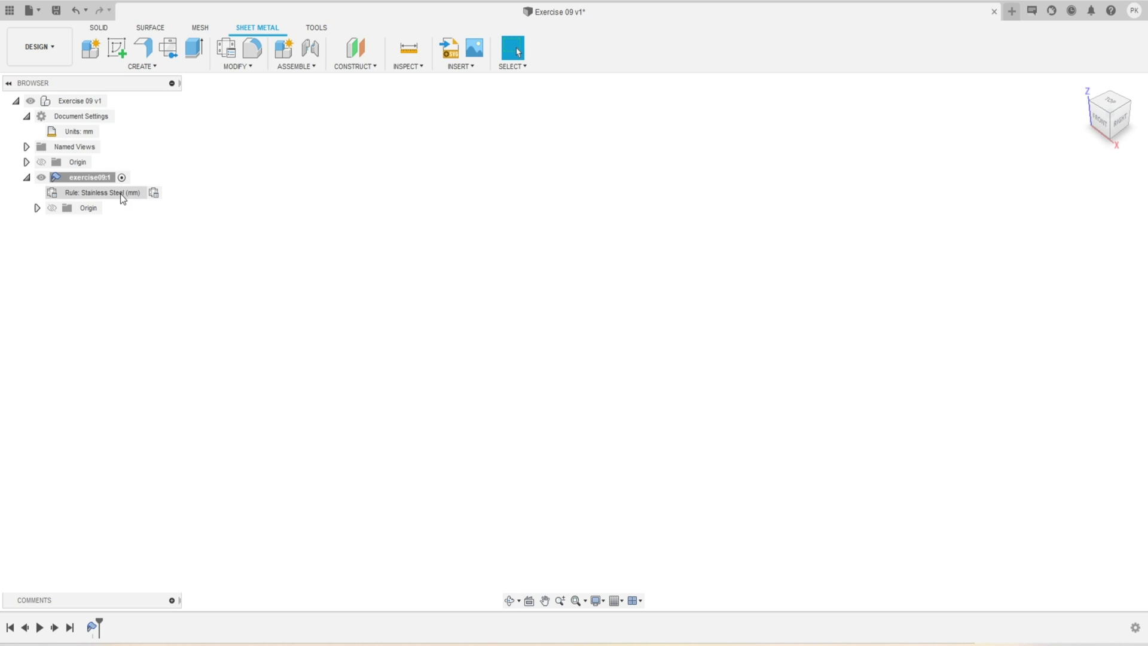
left_click(152, 195)
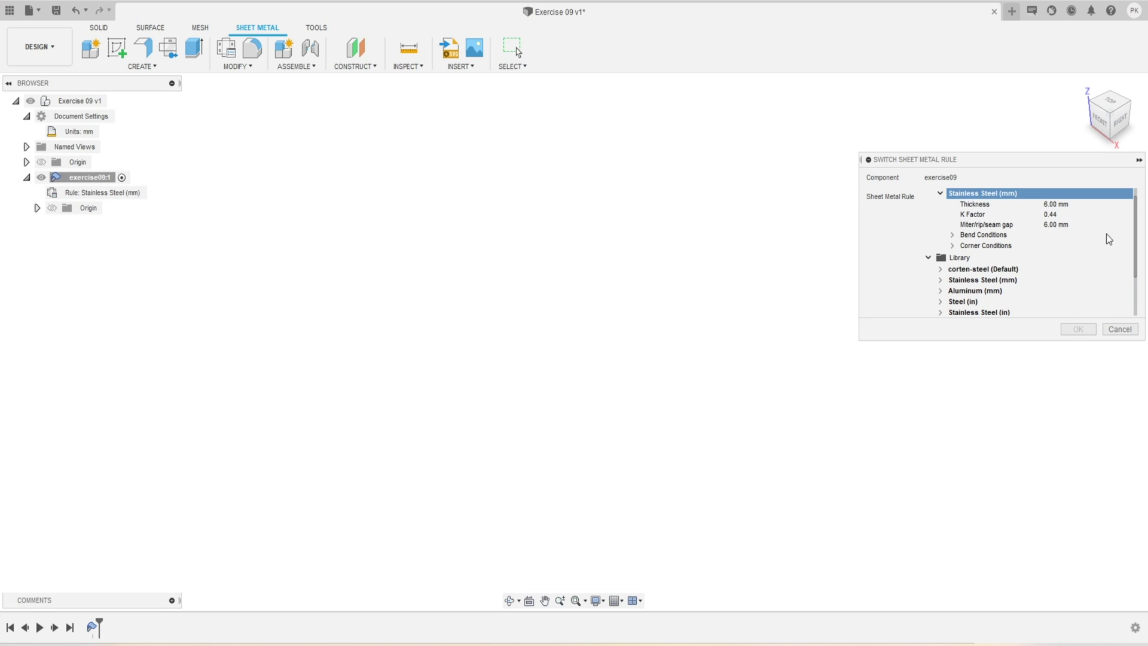
left_click(1125, 329)
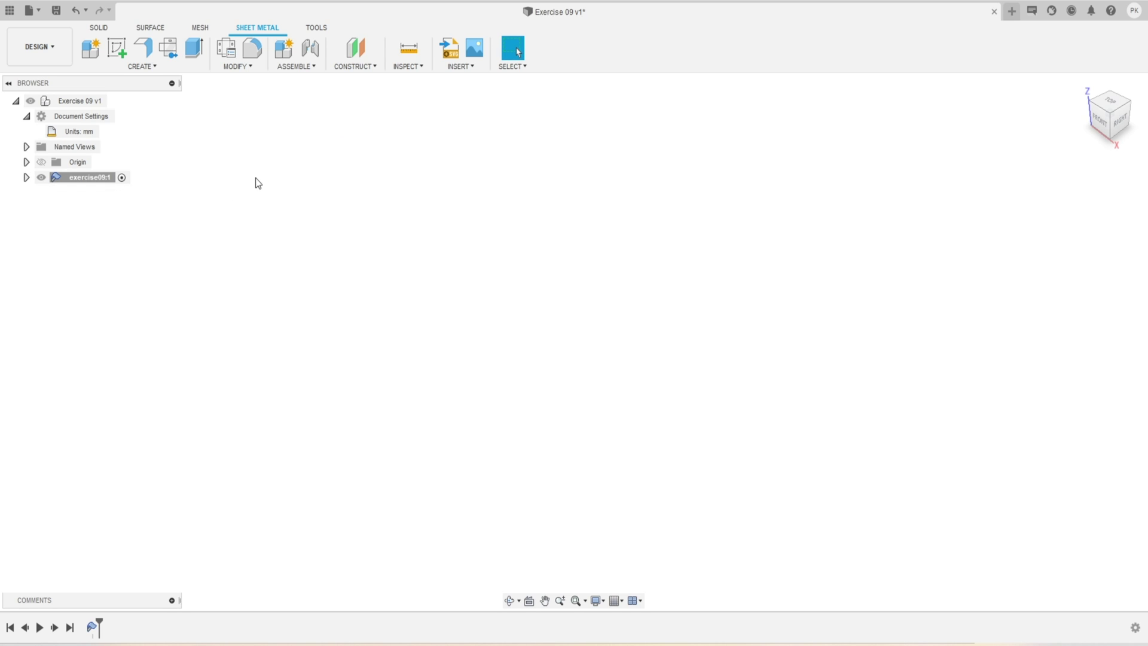
Step: Start a sketch on the horizontal XY origin plane with the Center Rectangle tool
left_click(117, 51)
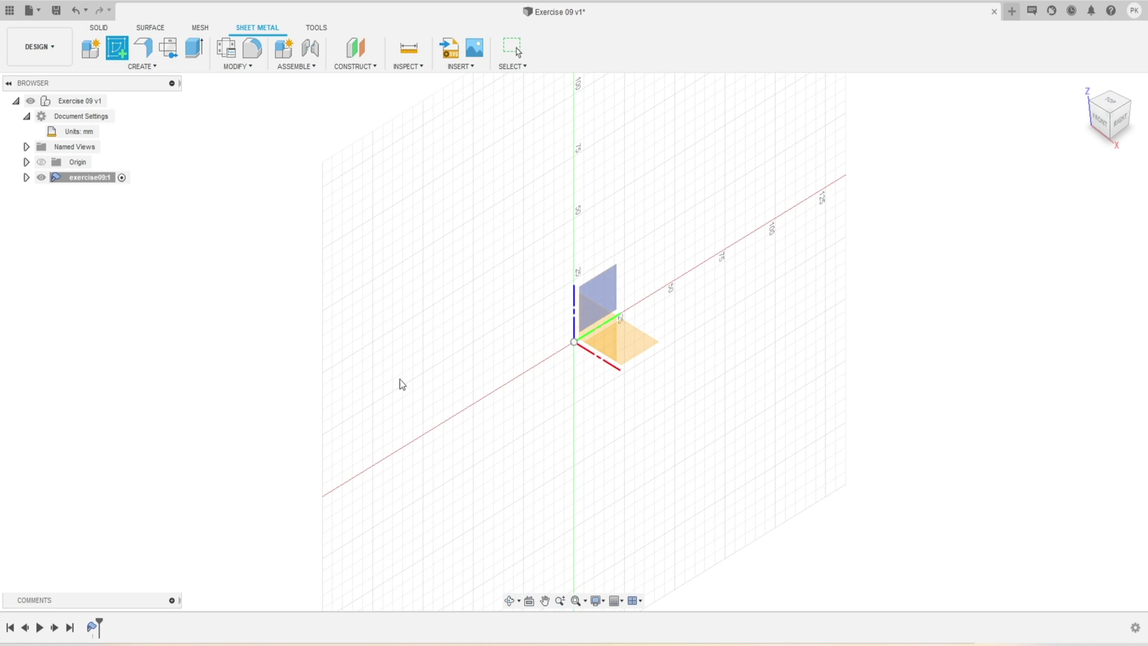
left_click(640, 337)
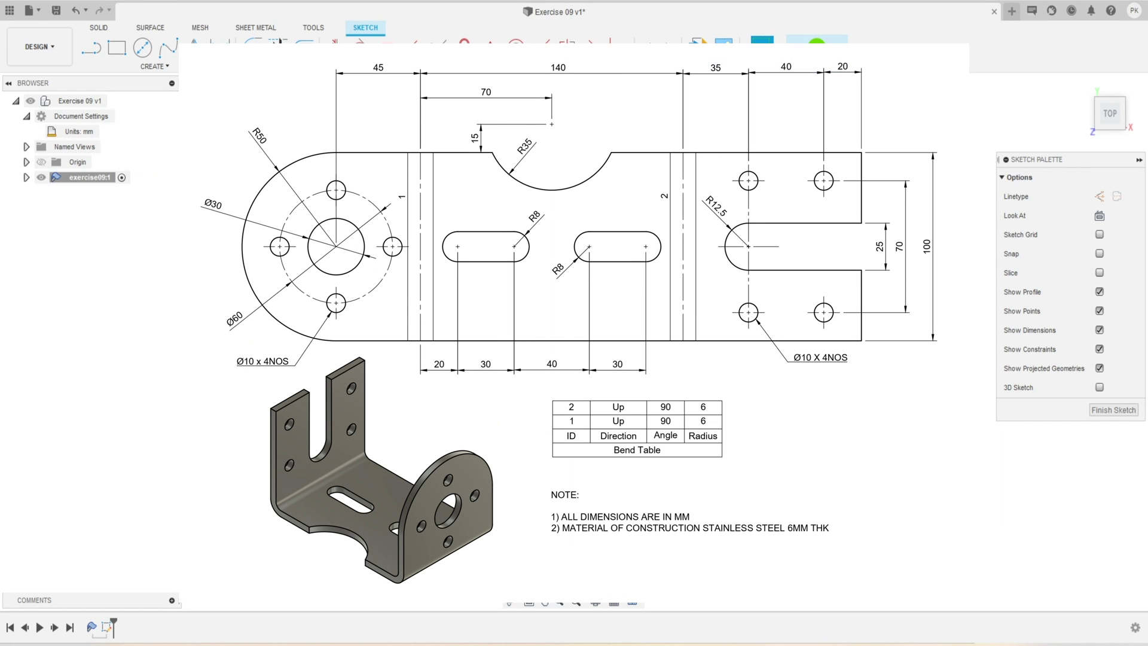
left_click(156, 67)
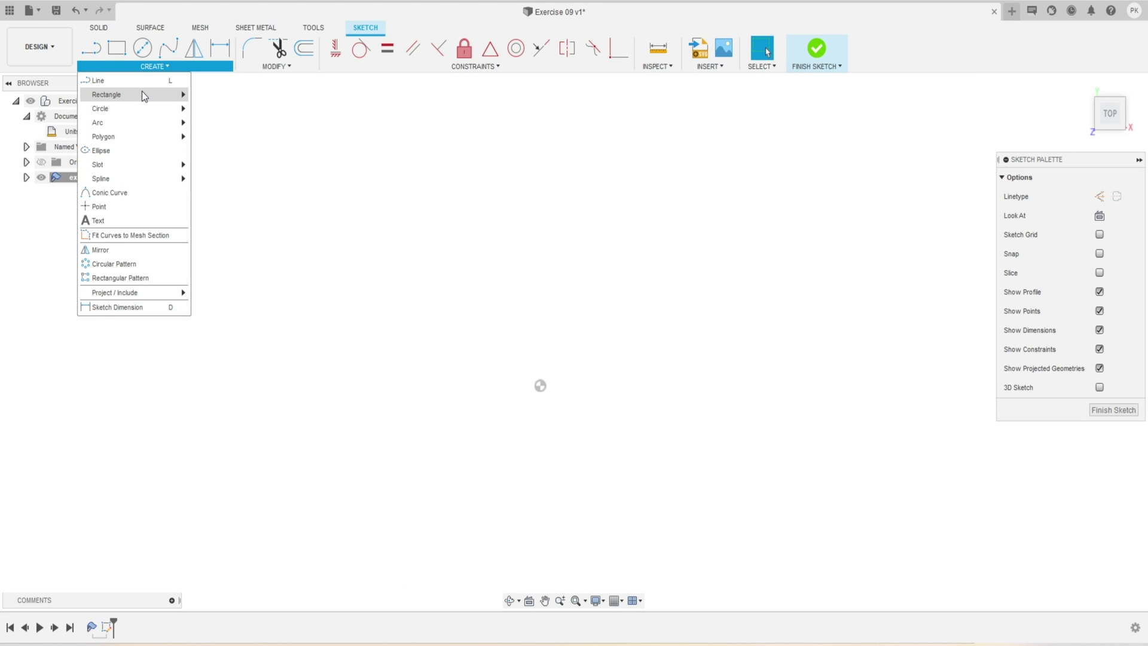
mouse_move(142, 93)
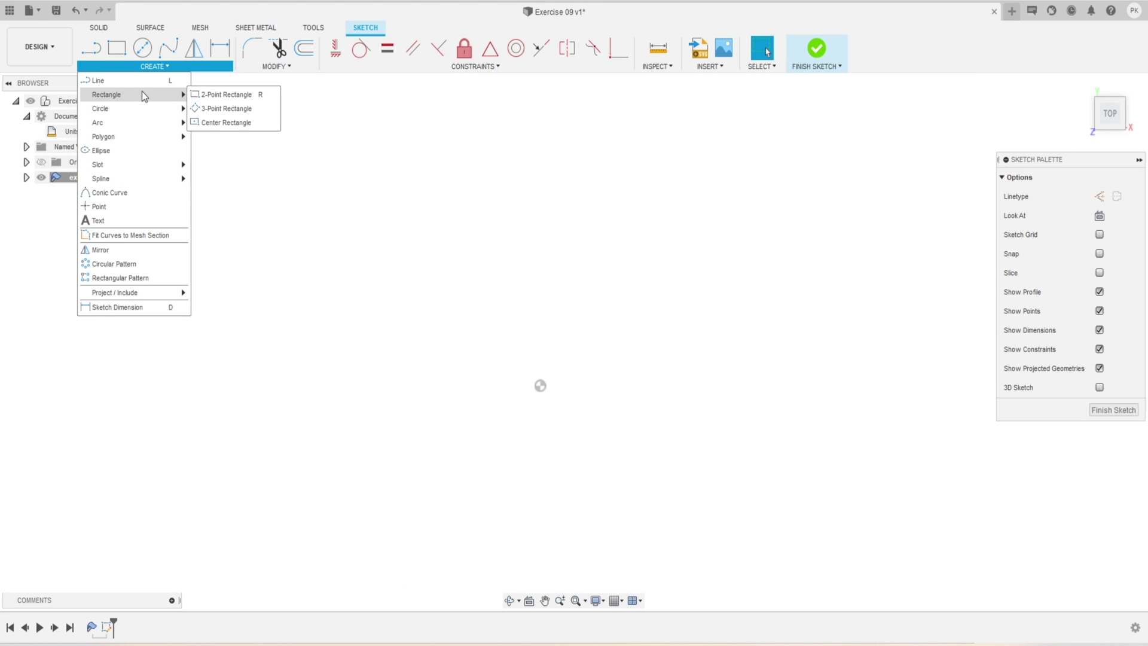
left_click(225, 124)
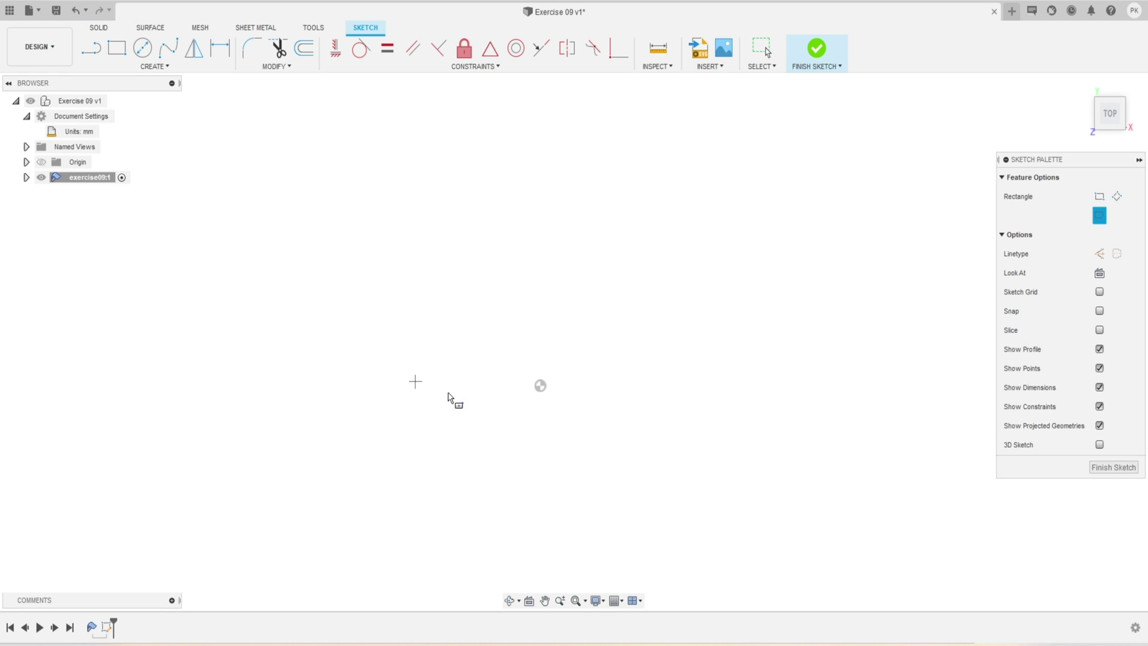
Step: Draw a 150 × 100 mm center rectangle on the origin and confirm it forms a closed profile
left_click(540, 387)
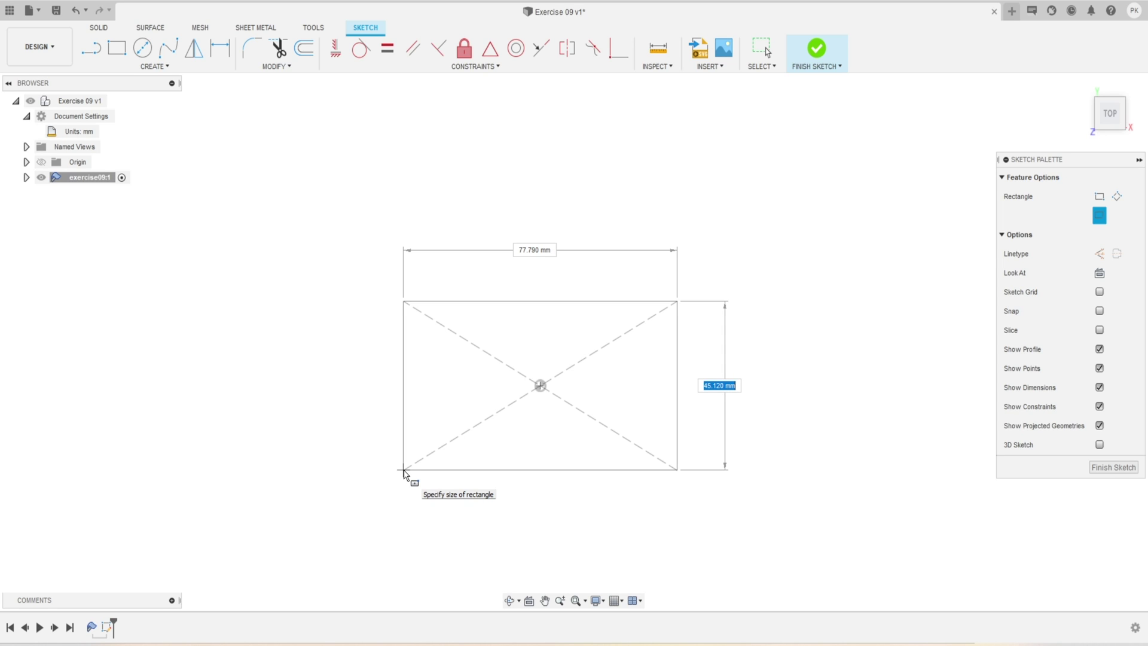
type("80")
key("Tab")
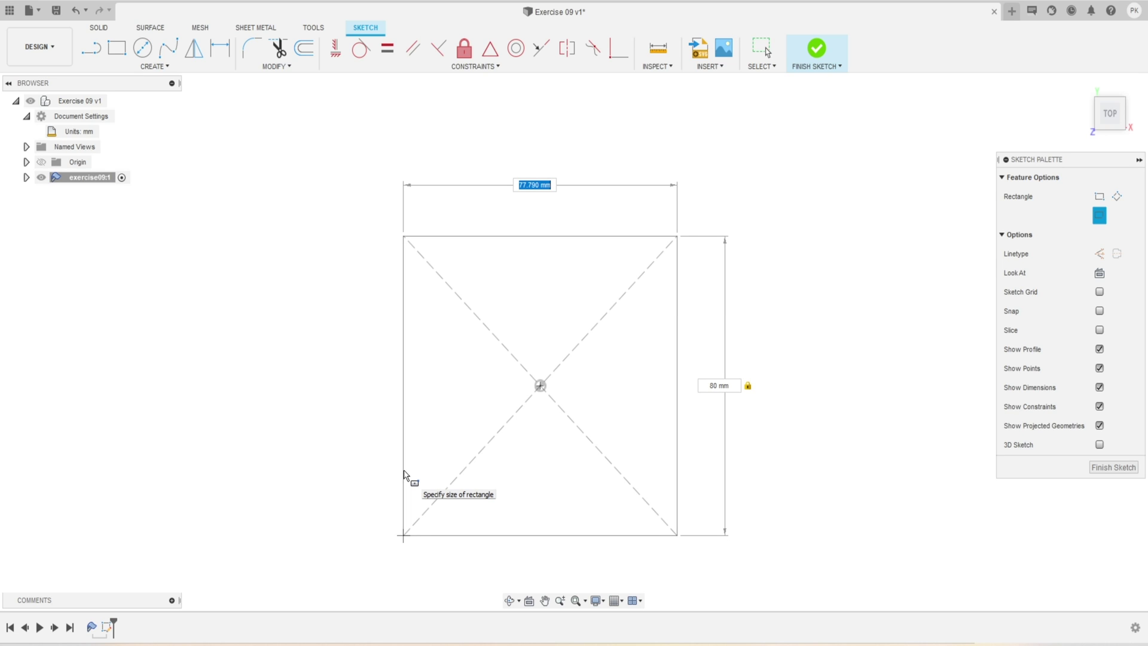
type("150")
key("Tab")
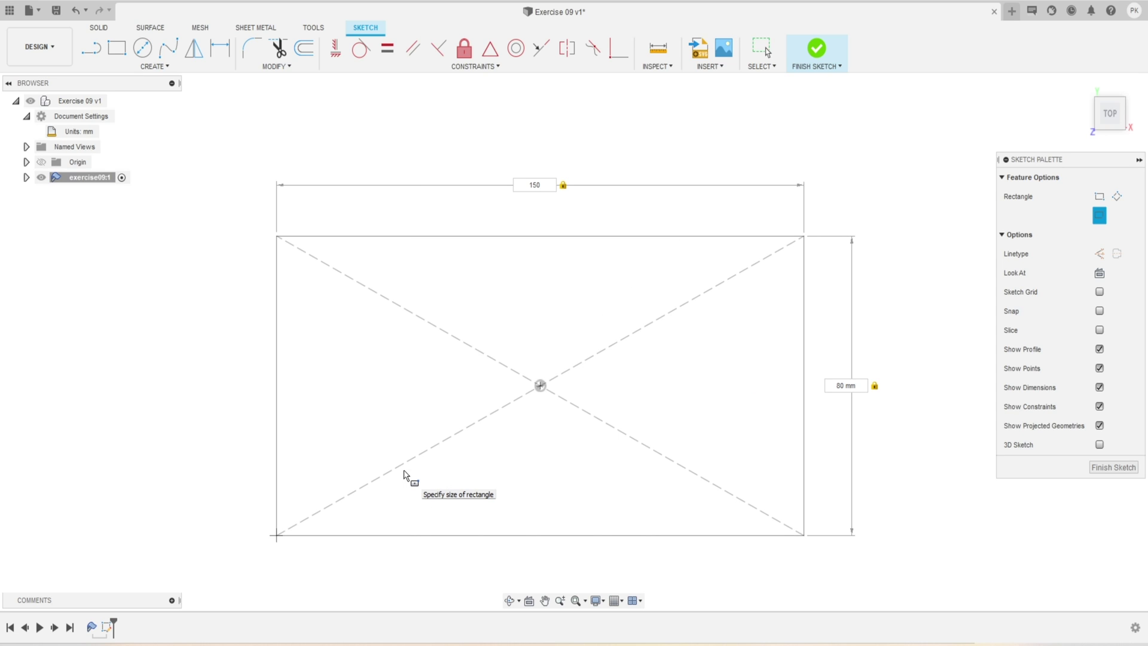
key("Tab")
type("100")
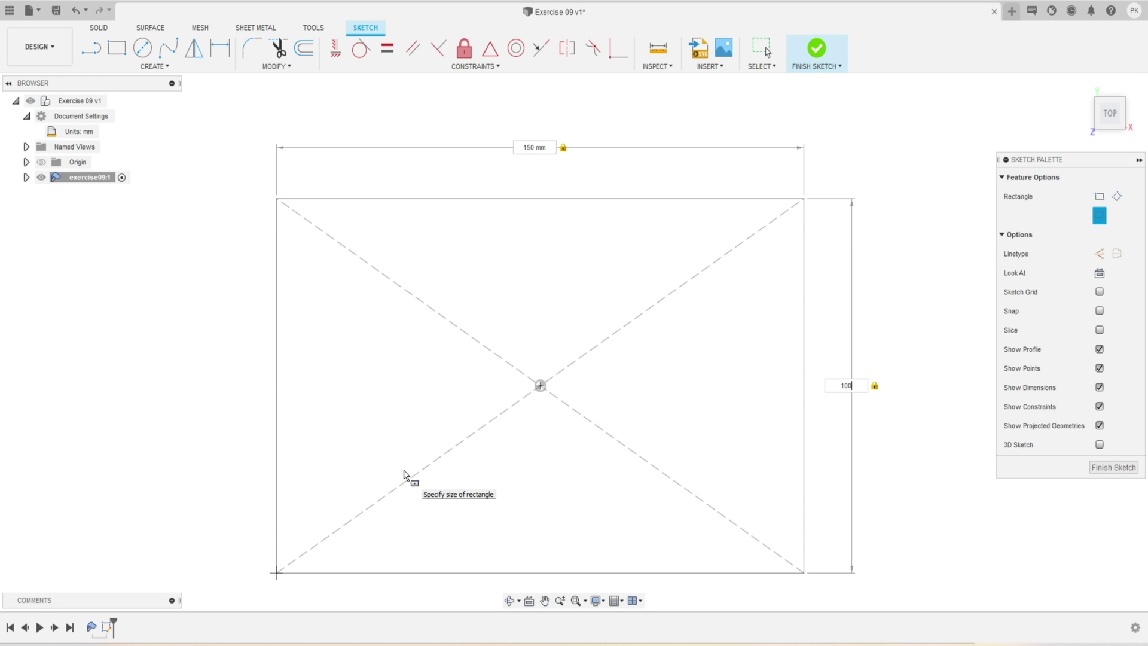
key("Return")
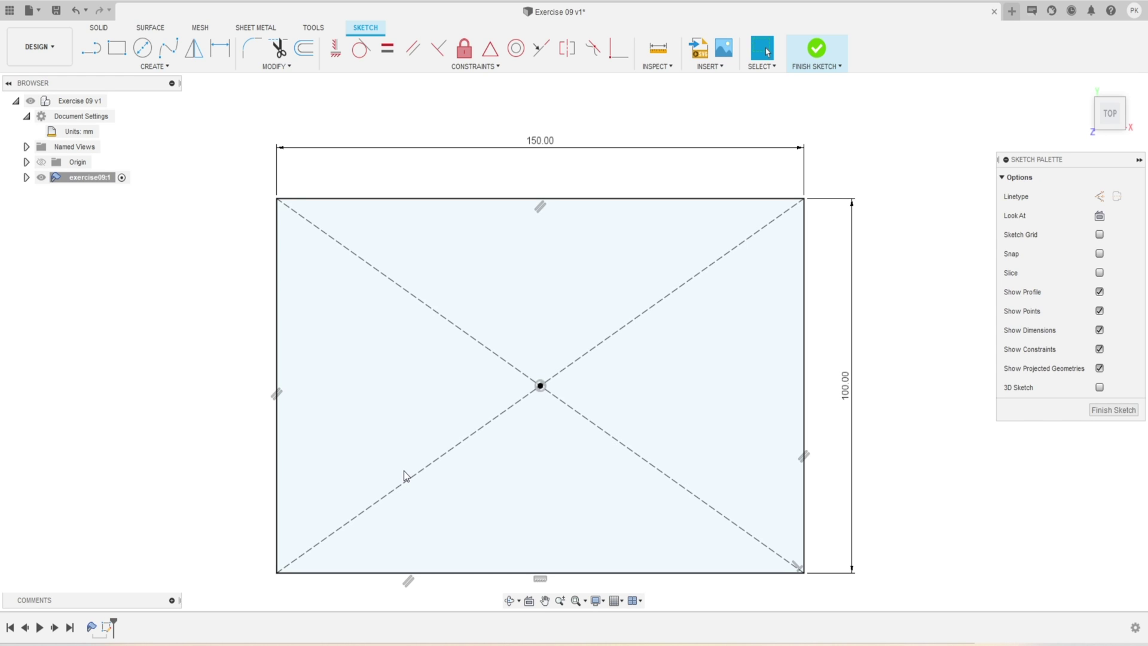
scroll(554, 289, "down", 2)
left_click(554, 264)
scroll(583, 407, "up", 1)
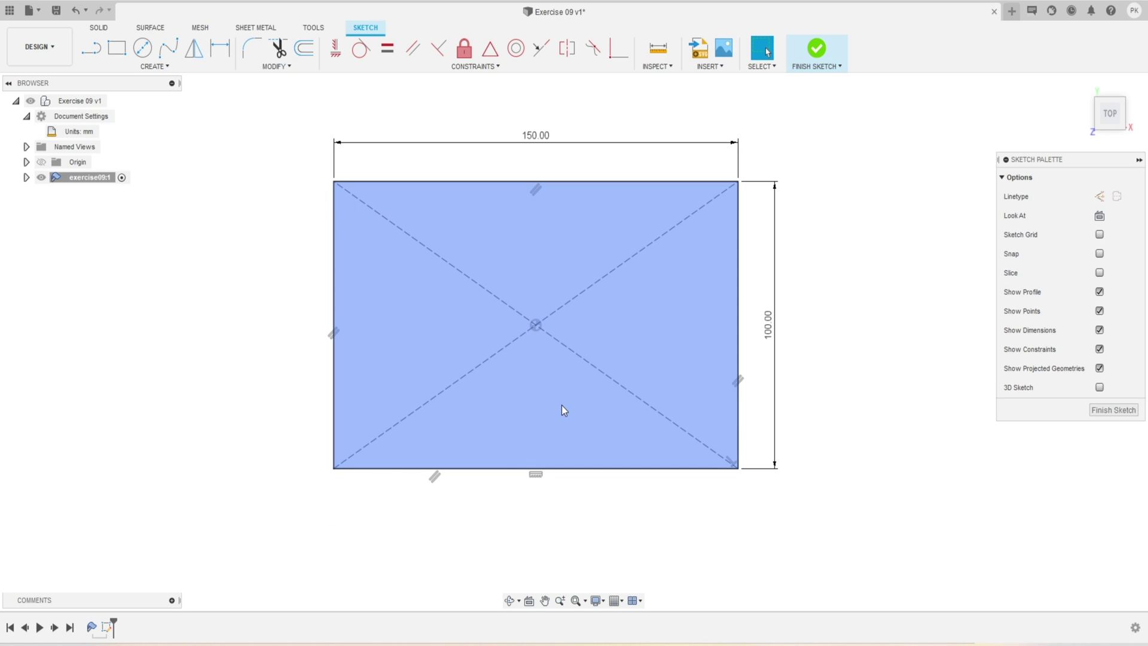
left_click(241, 572)
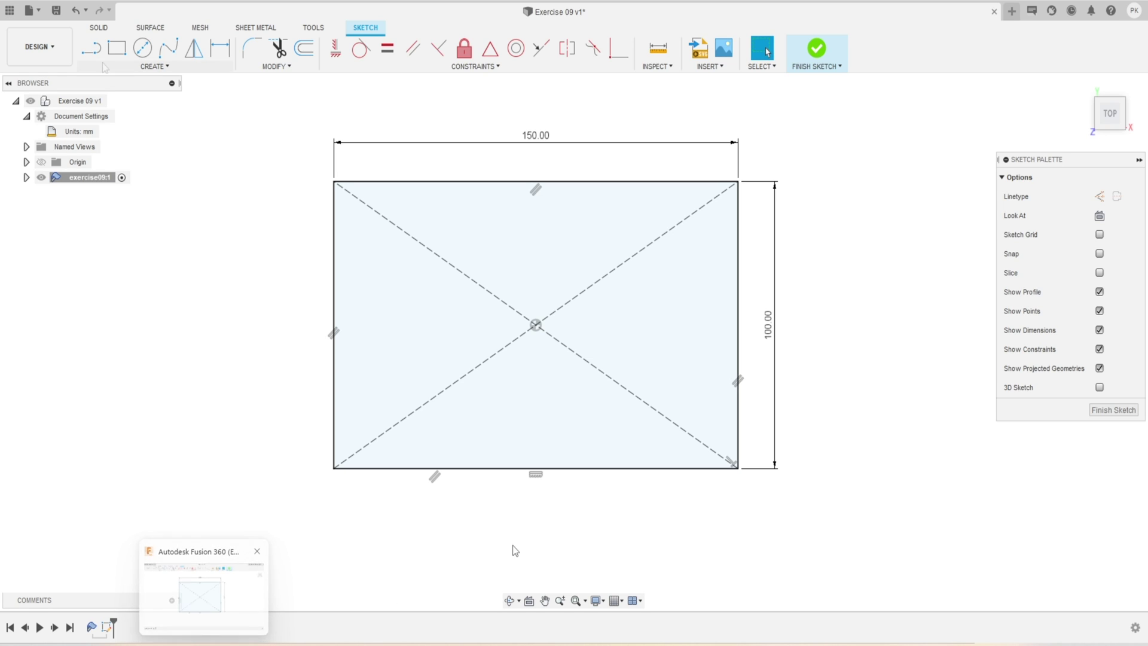
Step: Draw two horizontal center-to-center slots left and right of the origin, then select the right slot centre and origin
left_click(139, 71)
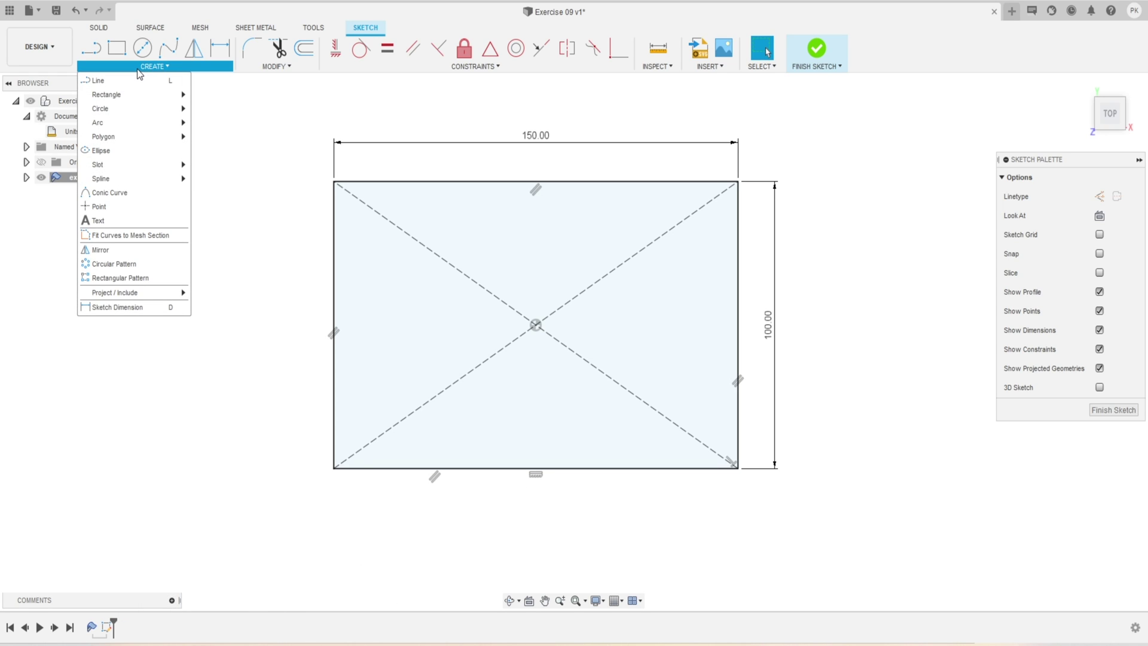
mouse_move(136, 165)
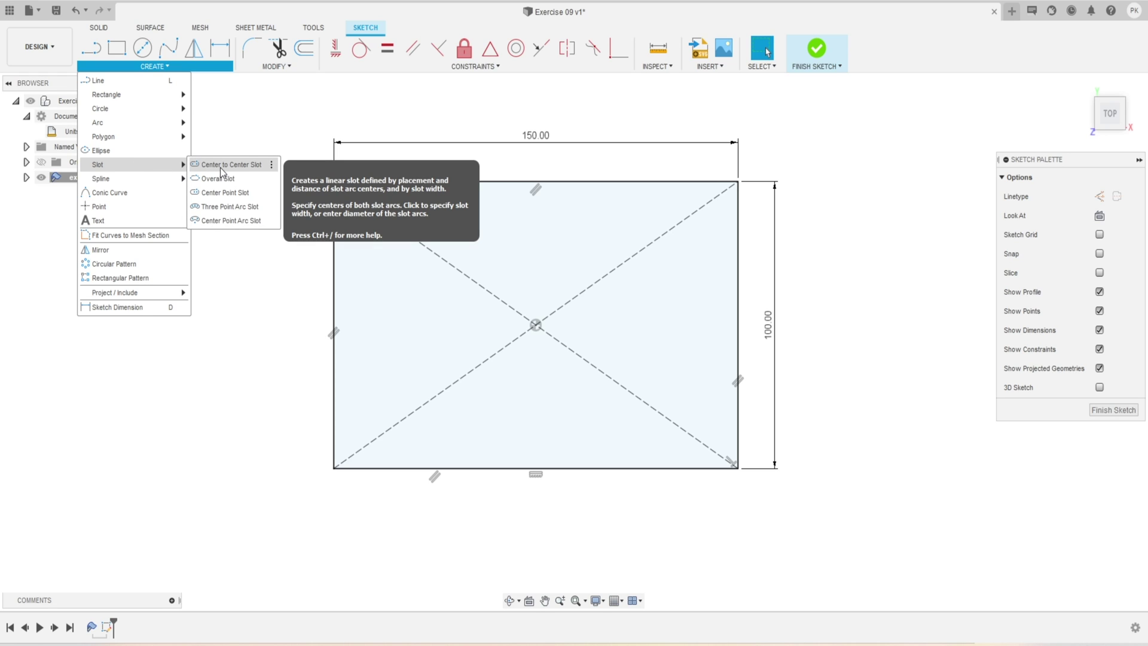
left_click(222, 166)
left_click(405, 331)
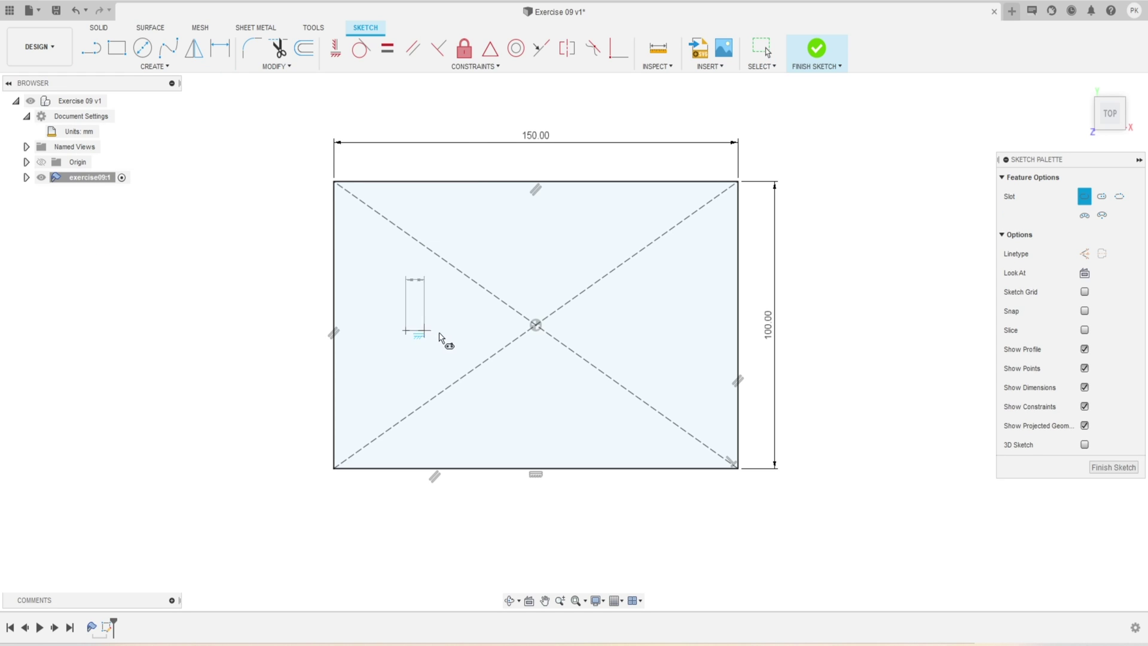
left_click(469, 331)
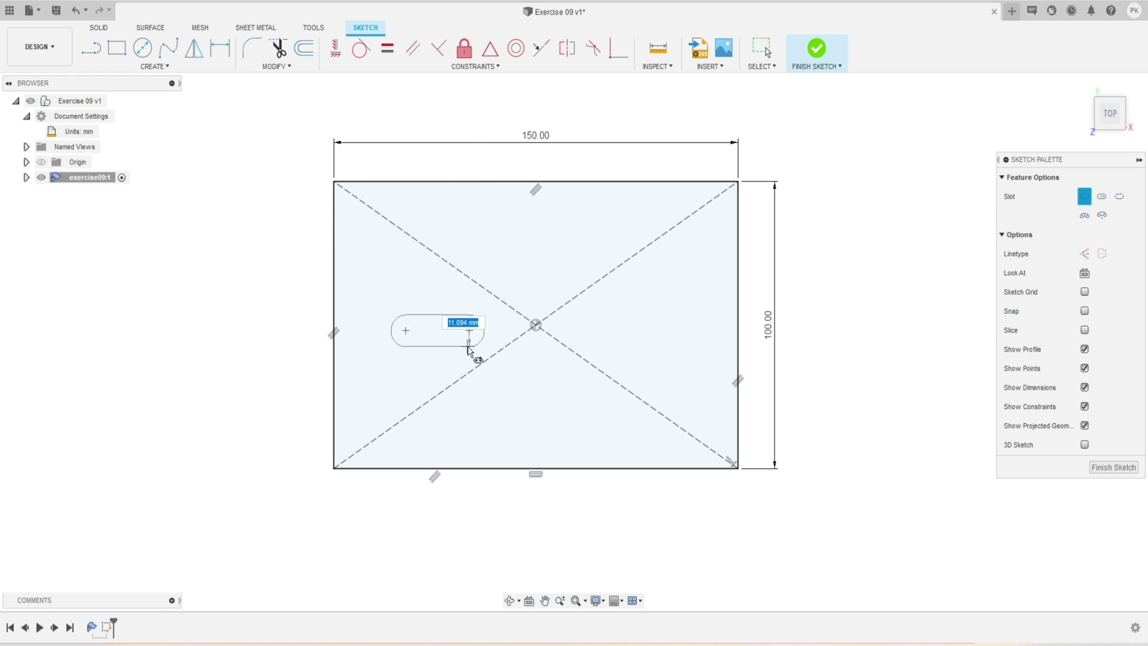
left_click(472, 348)
left_click(624, 325)
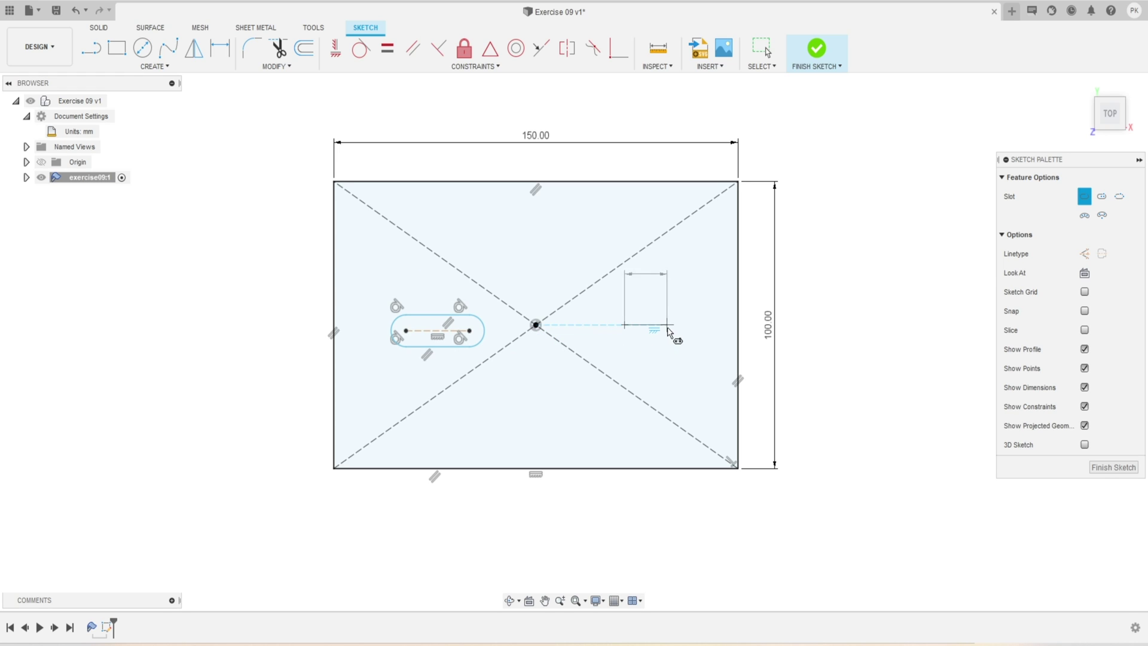
left_click(692, 327)
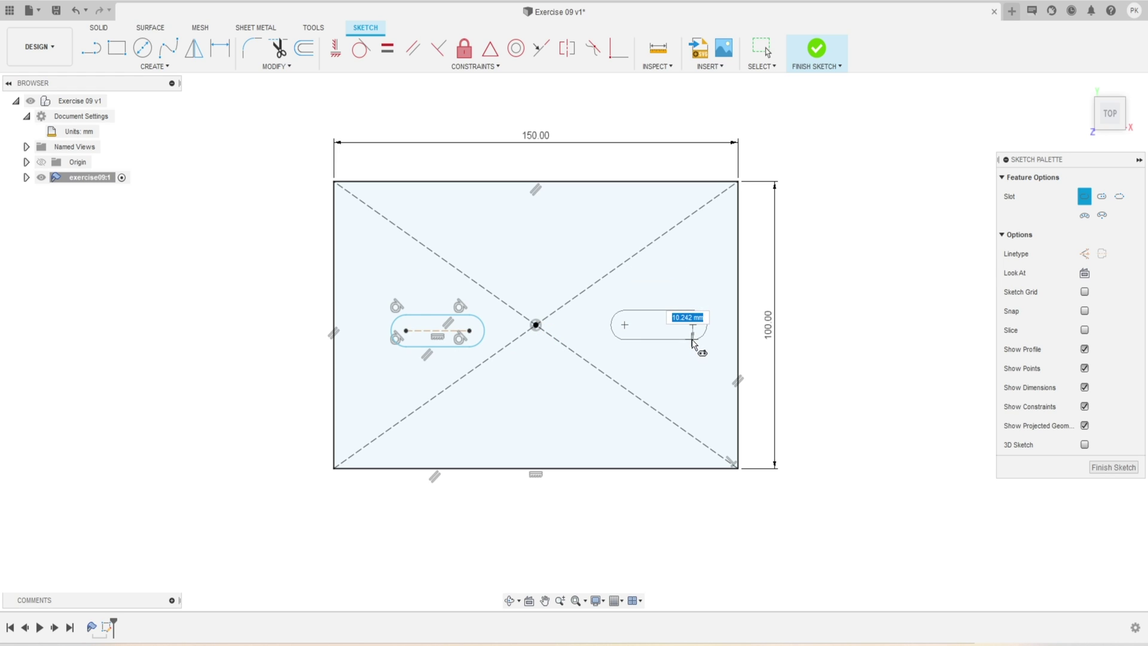
left_click(684, 345)
key("Escape")
left_click(624, 325)
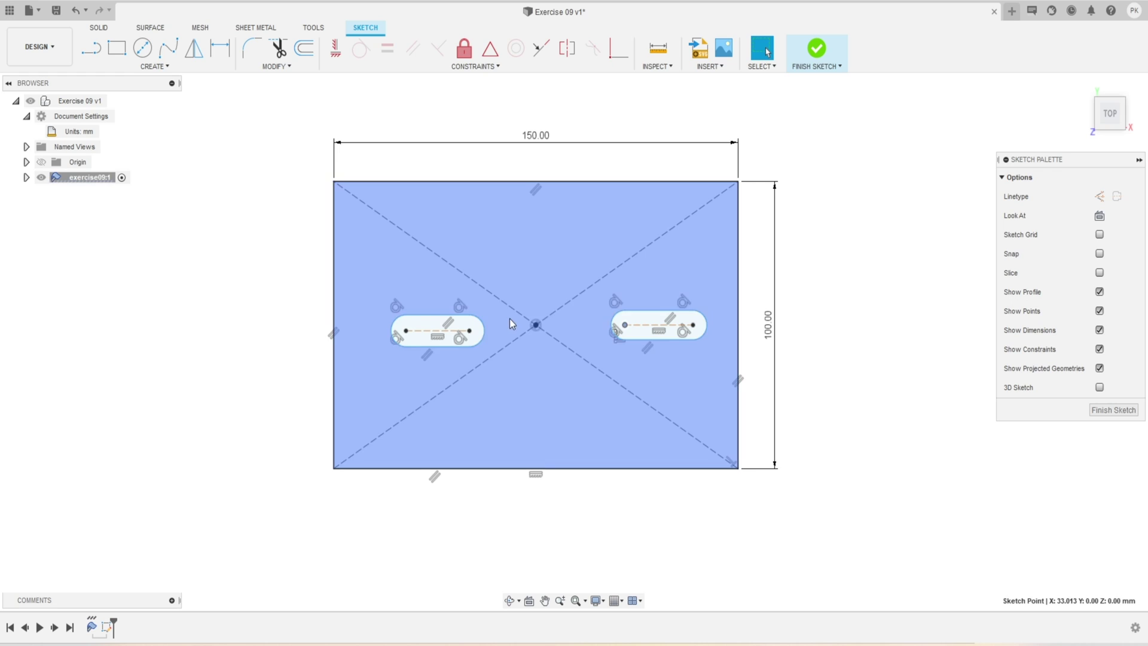
left_click(535, 326, "shift")
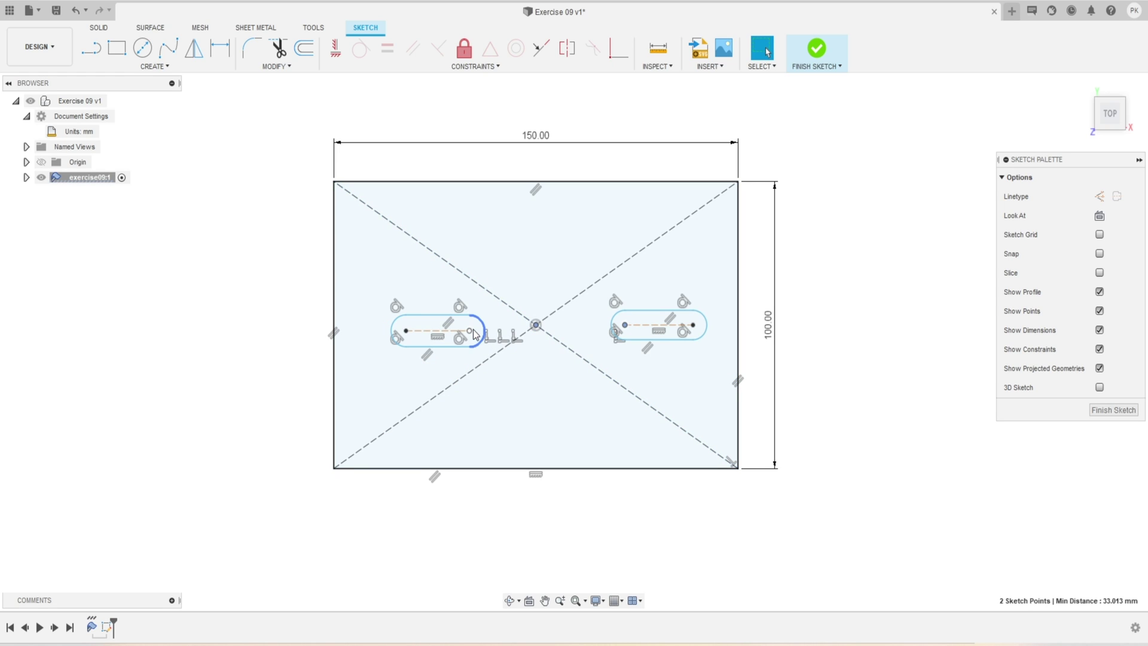
Step: Align the slot centres horizontally with the origin and make both slot arcs equal
left_click(470, 331, "shift")
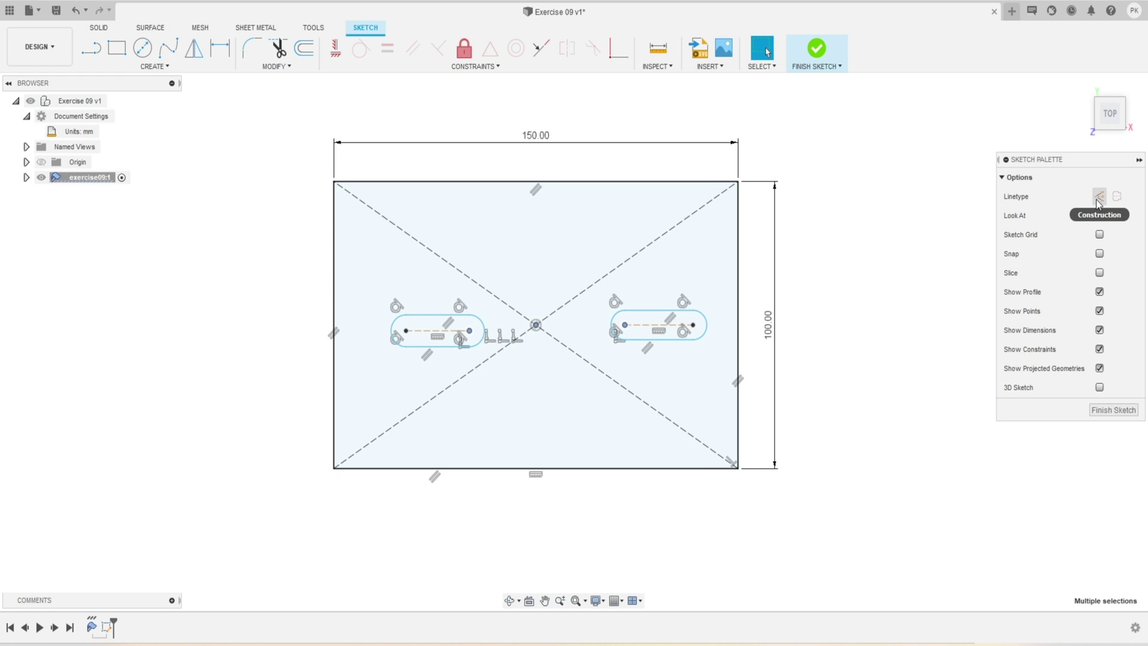
left_click(335, 47)
key("Escape")
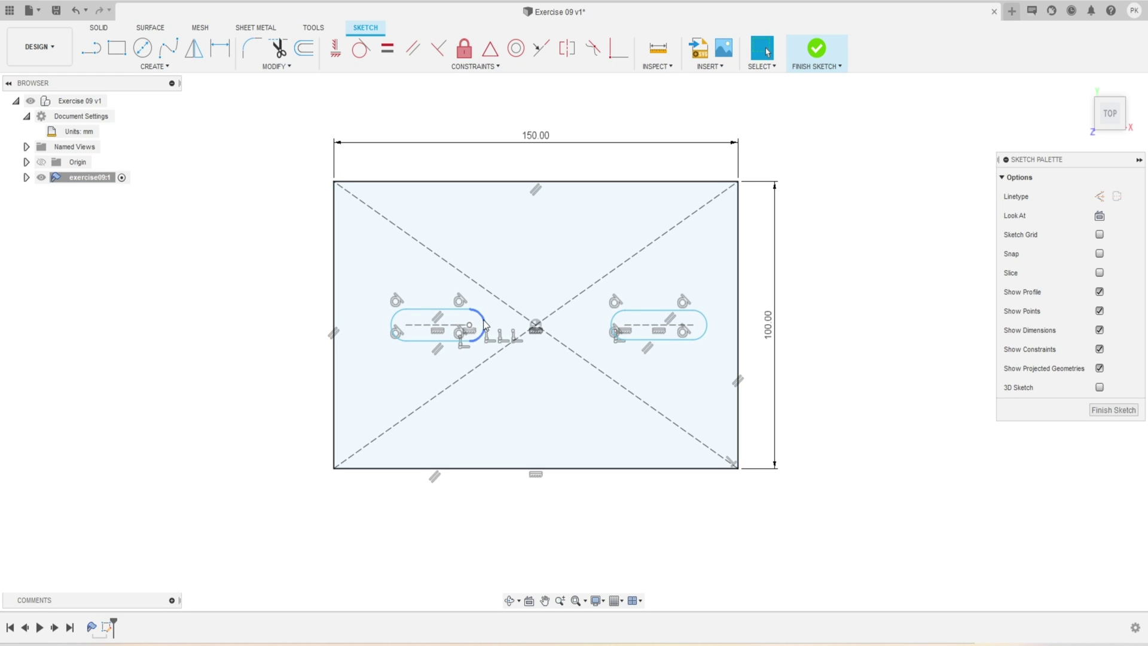
left_click(483, 325)
left_click(613, 326)
left_click(386, 50)
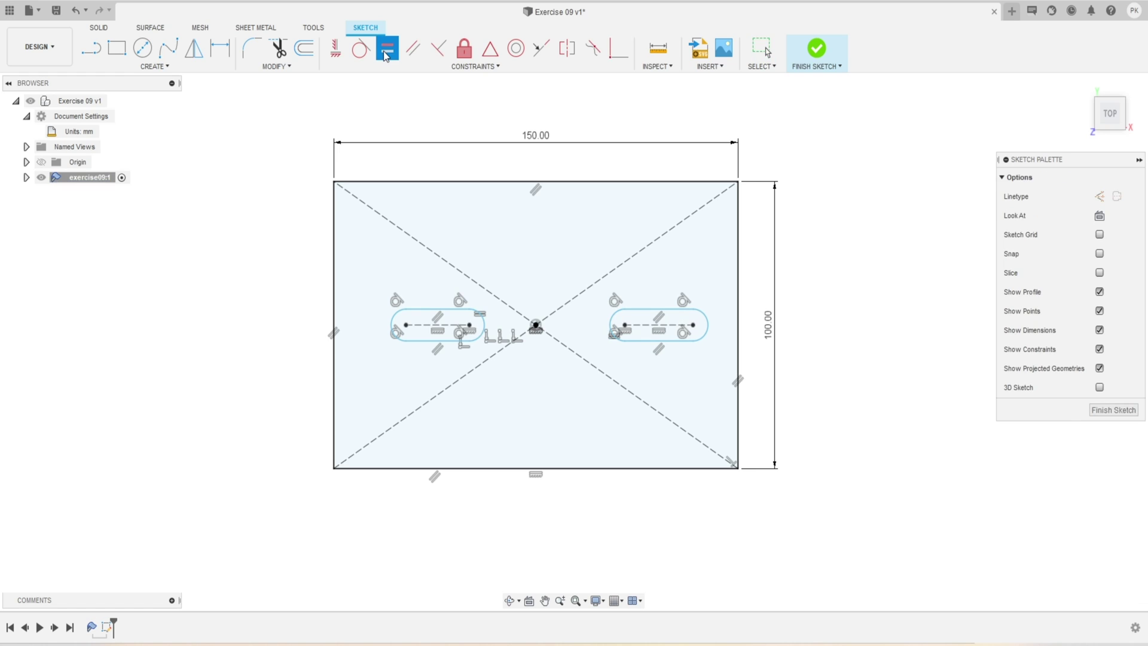
Step: Dimension each slot's inner end 30 mm from the sketch centre
left_click(220, 48)
left_click(470, 326)
left_click(535, 325)
left_click(499, 267)
type("30")
key("Return")
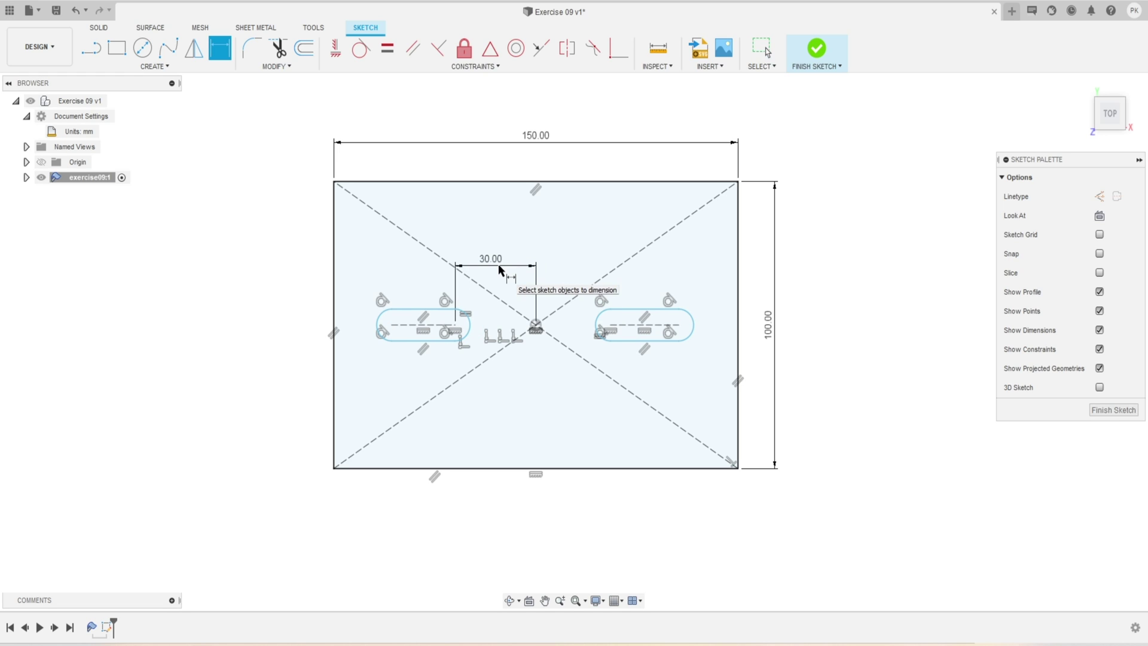
left_click(537, 326)
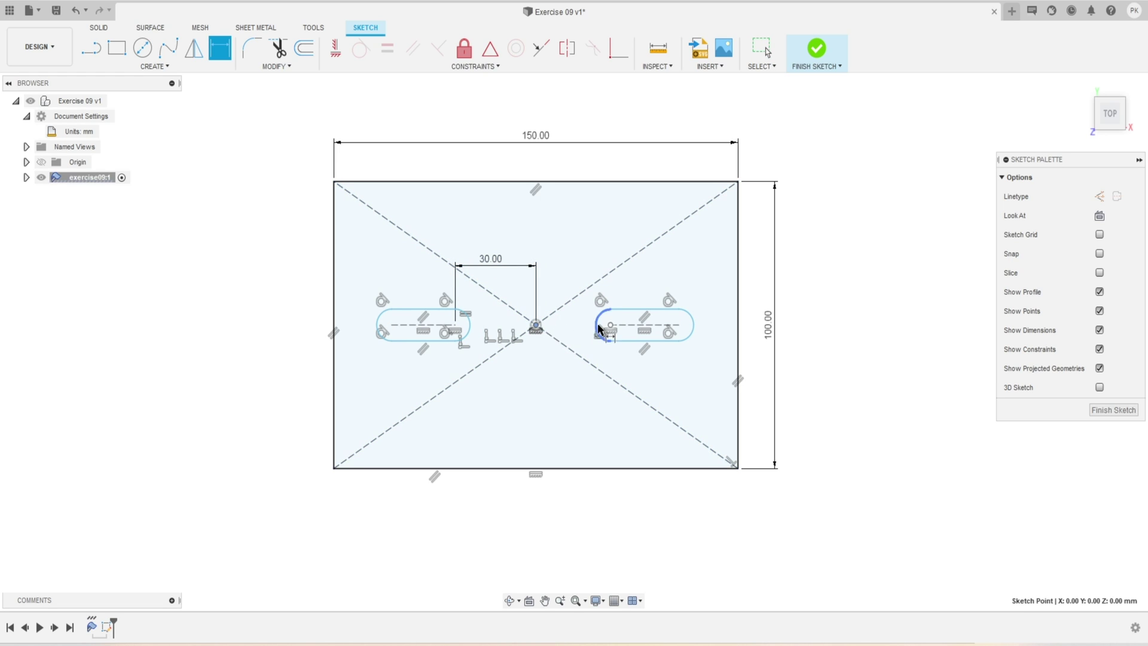
left_click(609, 325)
left_click(574, 267)
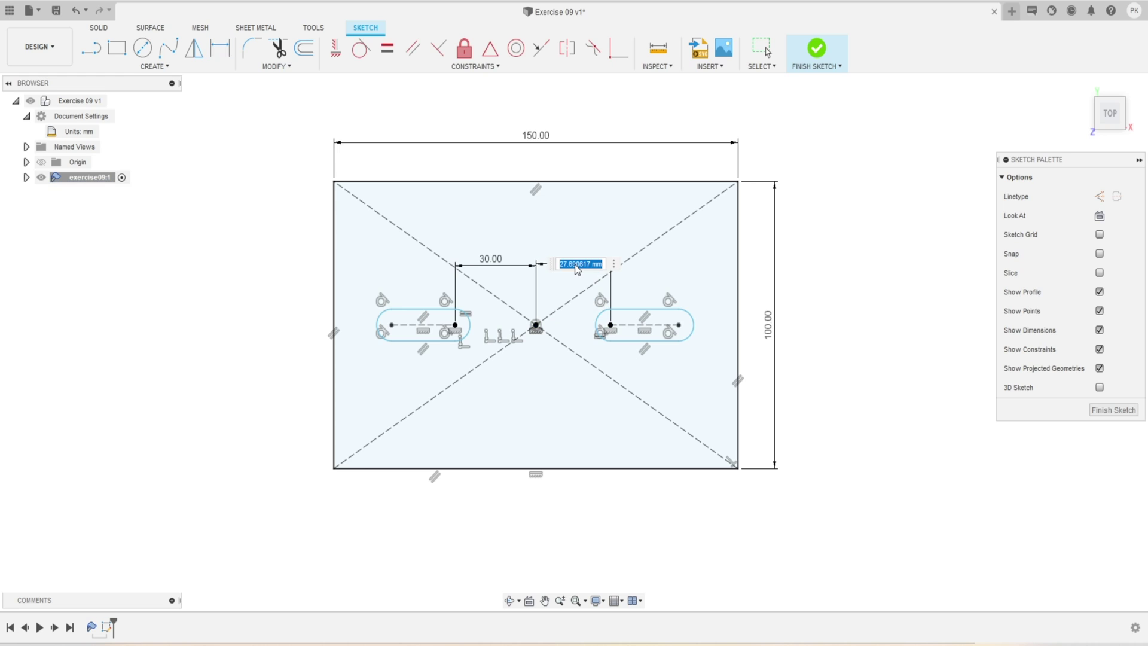
type("30")
key("Return")
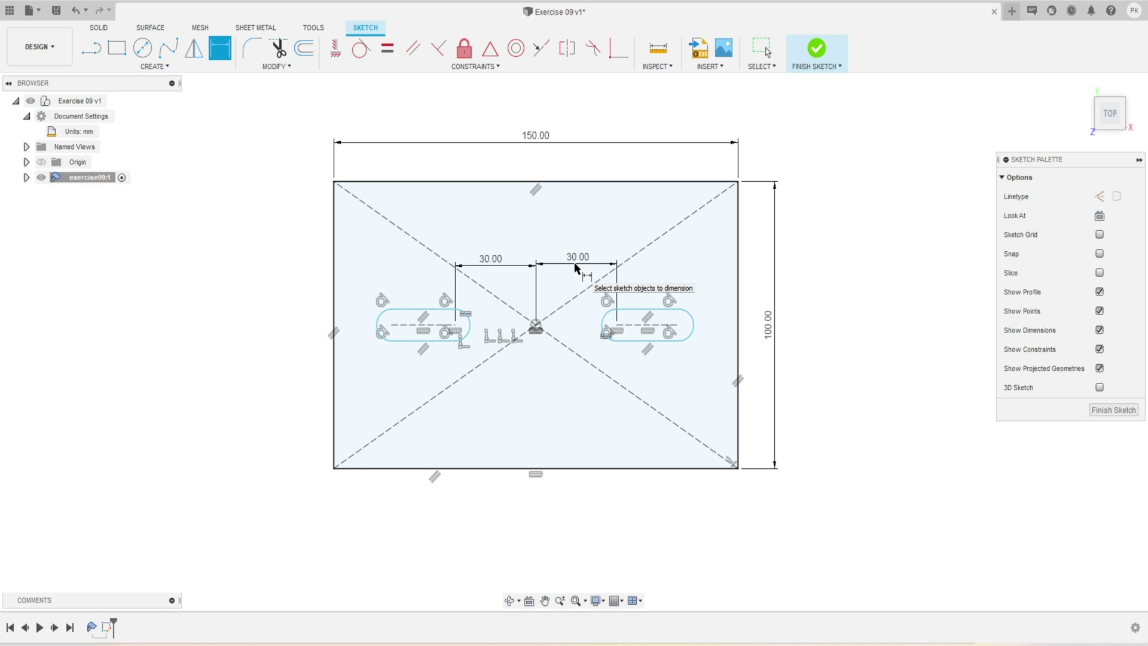
key("Escape")
Step: Make both slot centre lines equal and dimension the left one to 30 mm
left_click(654, 325)
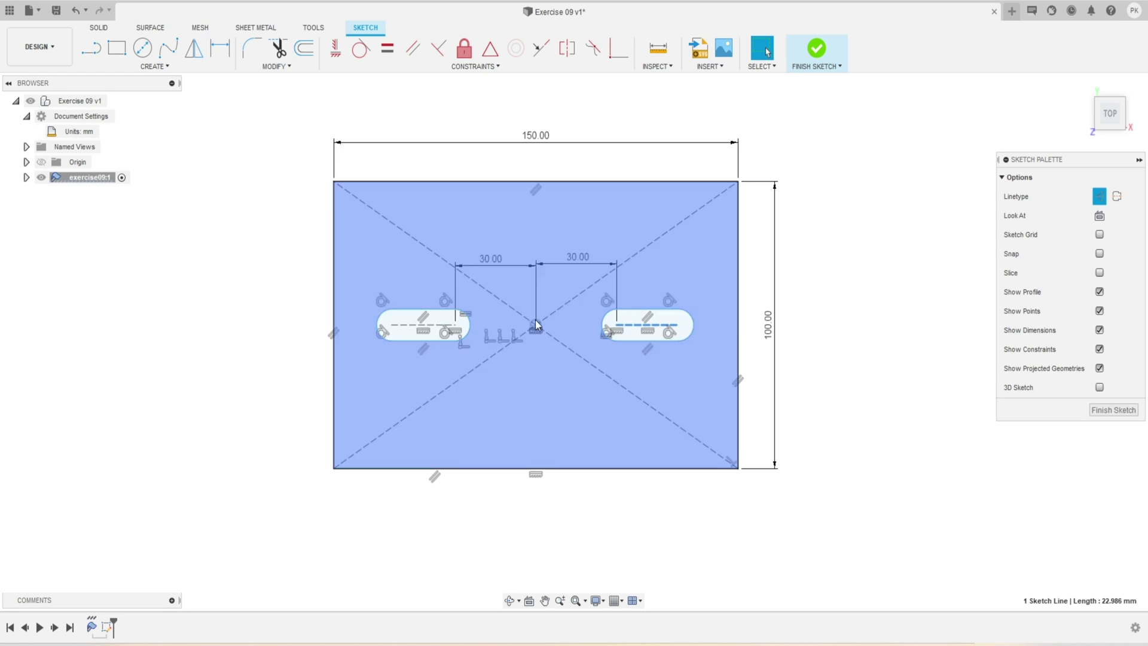
left_click(430, 326, "shift")
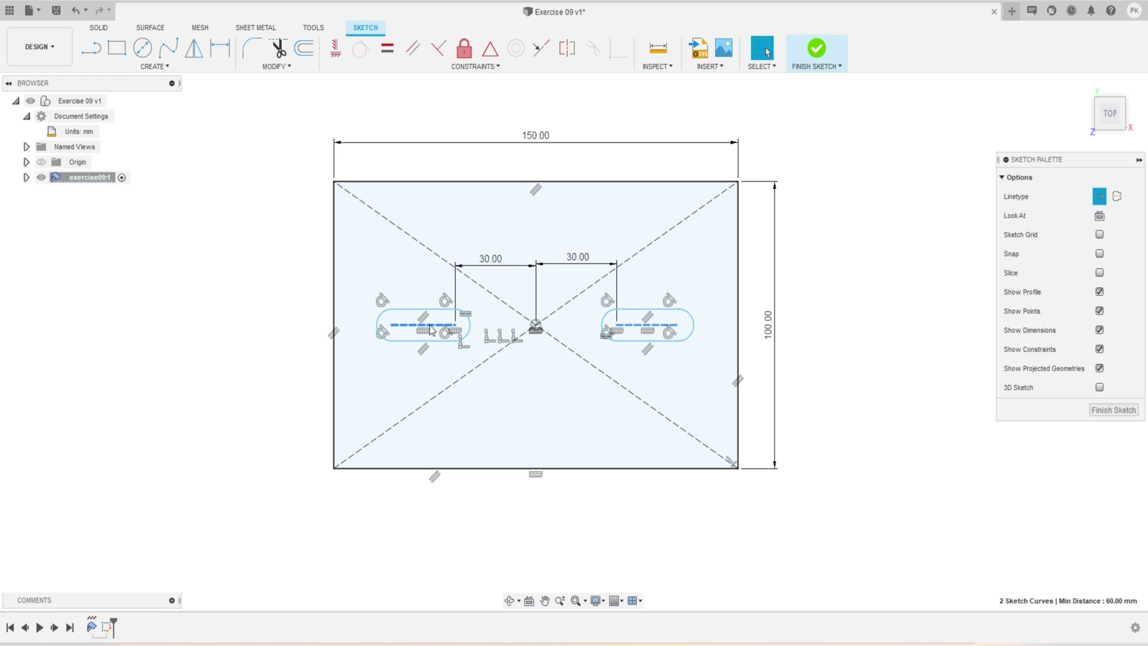
left_click(387, 48)
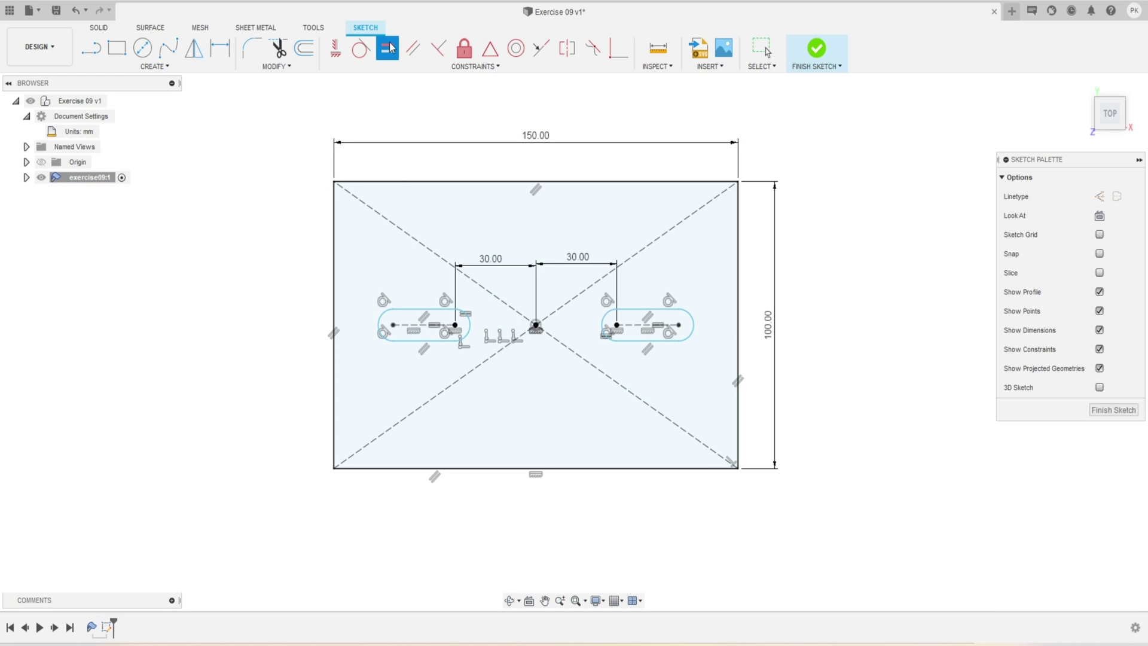
left_click(220, 47)
left_click(412, 326)
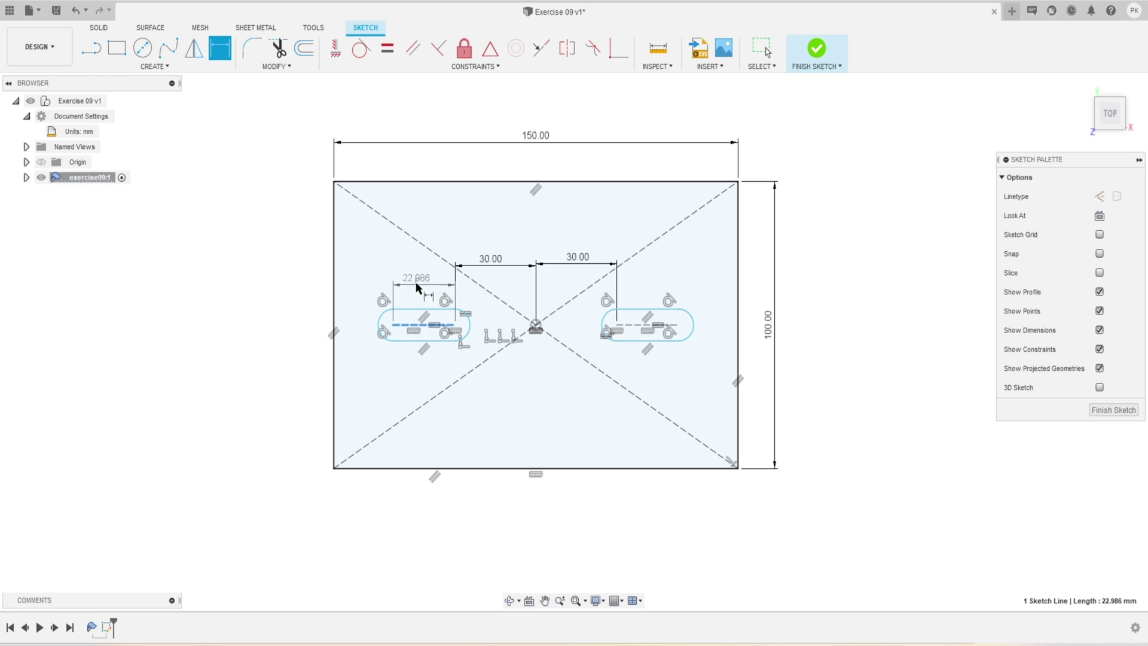
left_click(418, 283)
type("30")
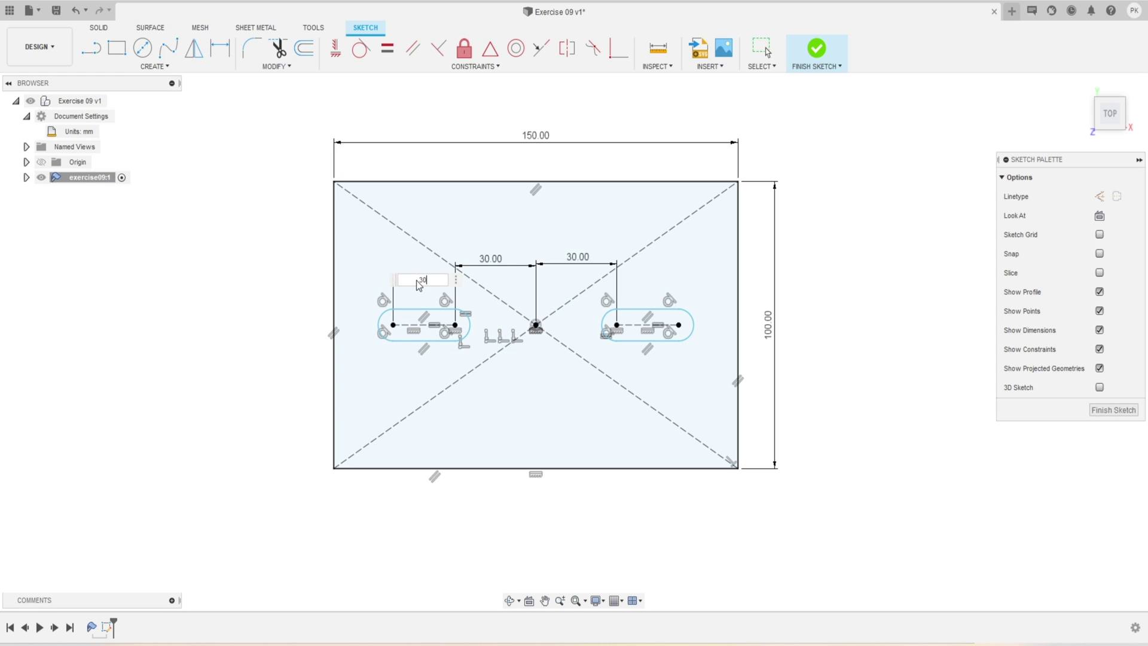
key("Return")
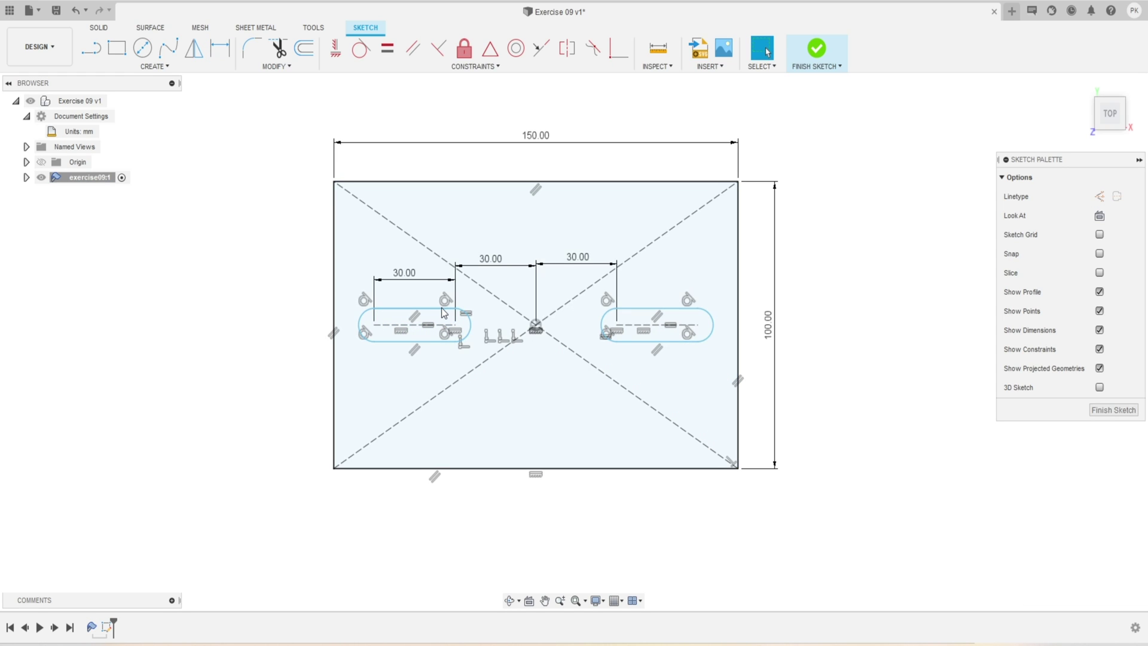
Step: Dimension the slot end radius at 6 mm, then change it to 8 mm
left_click(221, 49)
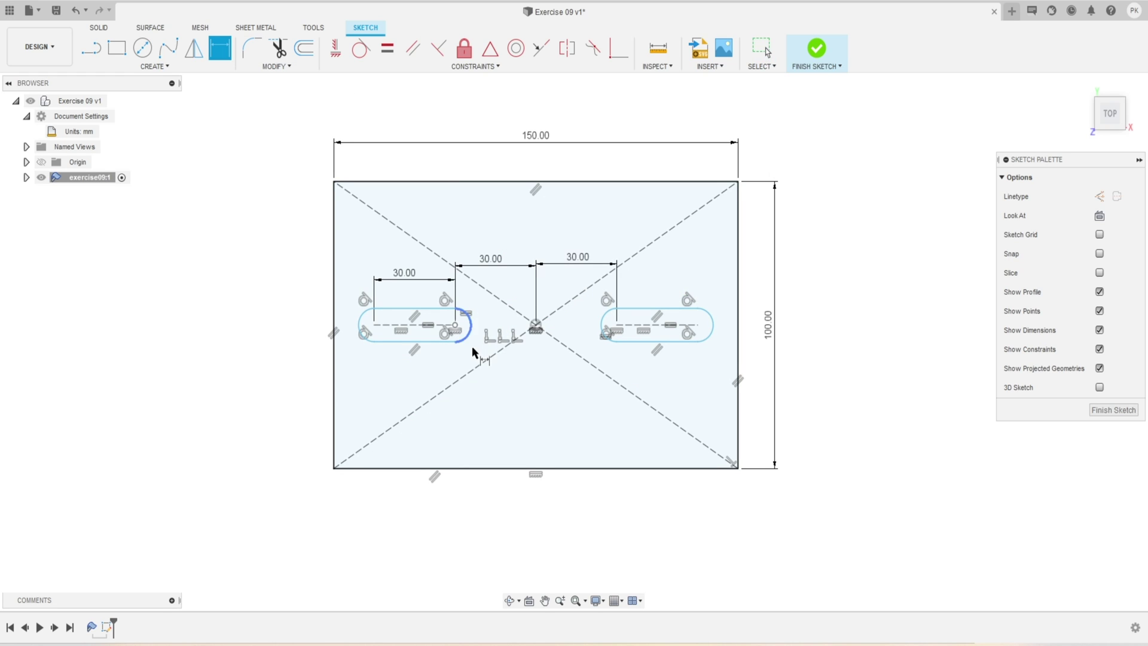
left_click(501, 384)
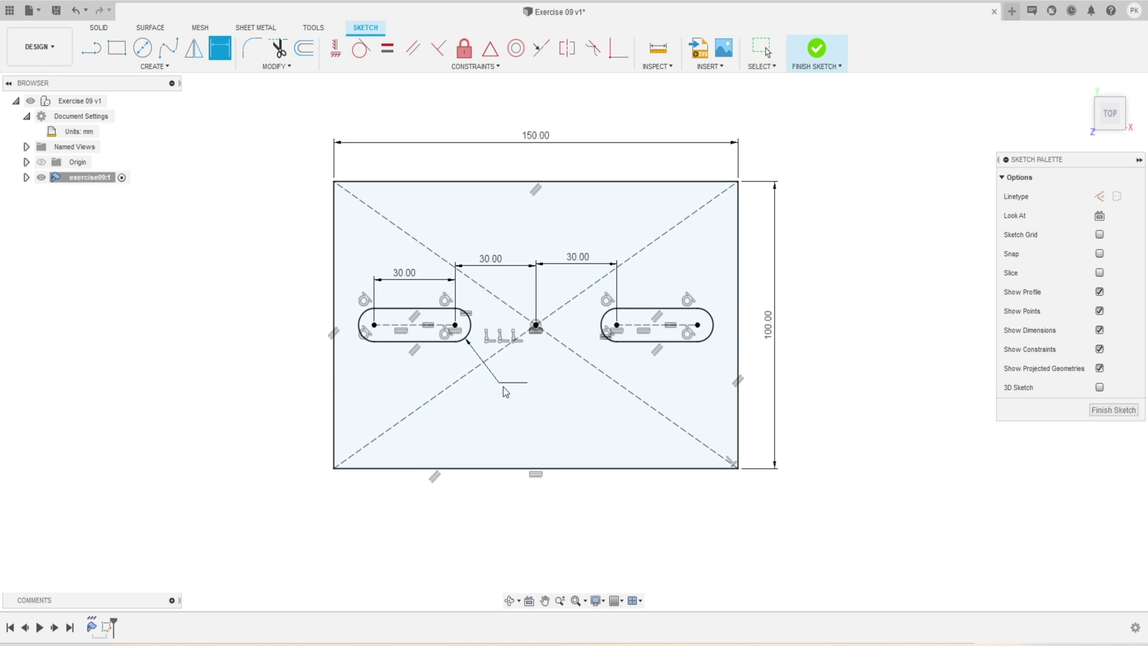
type("6")
key("Return")
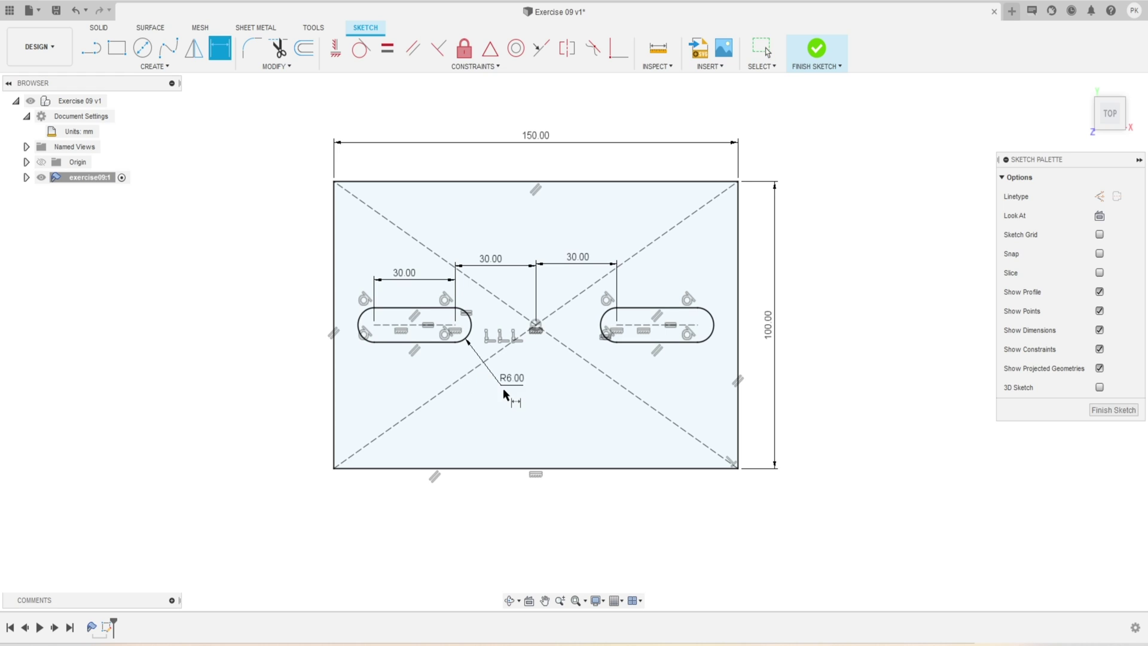
key("Escape")
double_click(516, 383)
key("Return")
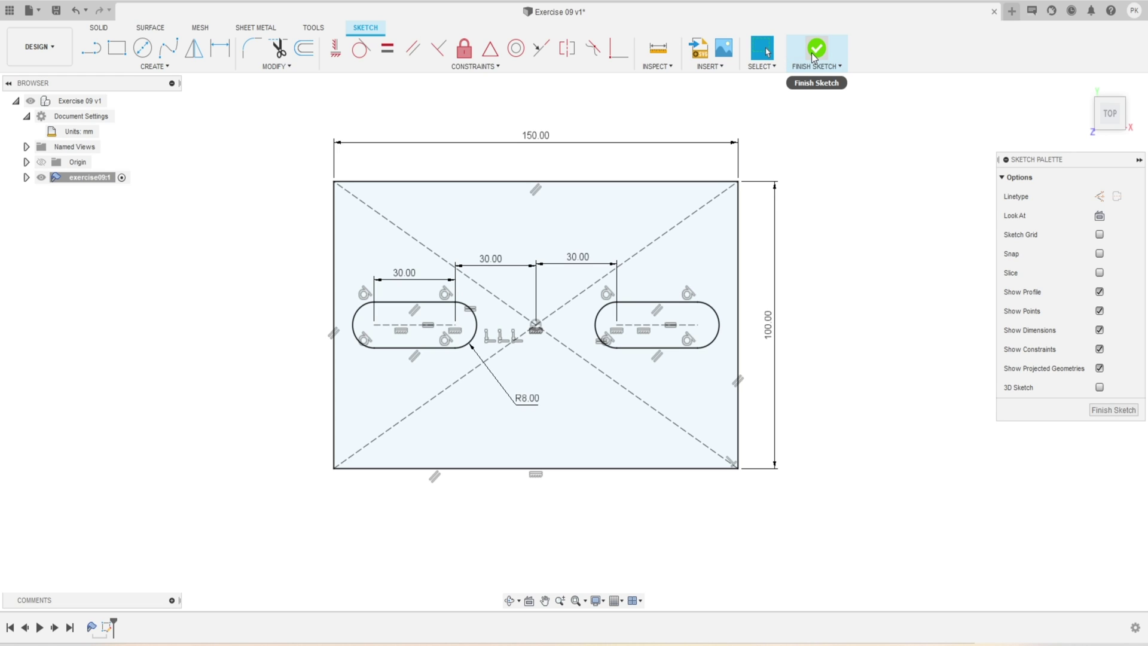
Step: Draw a centre-point arc centred below the plate onto its bottom edge, then select both centre points
left_click(160, 72)
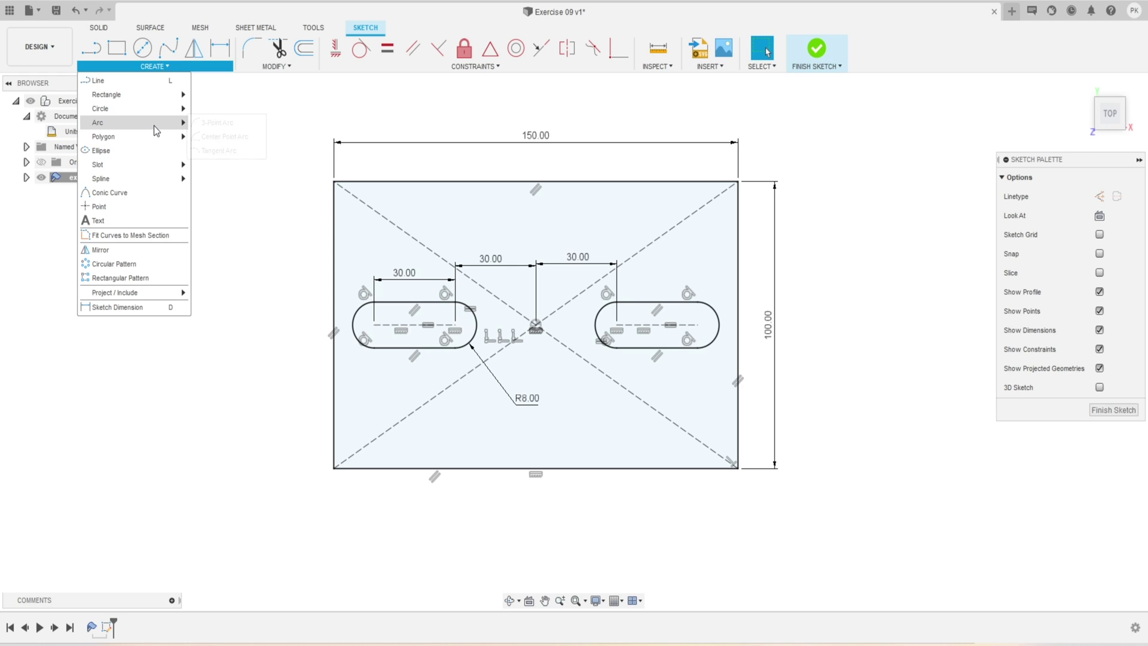
mouse_move(166, 130)
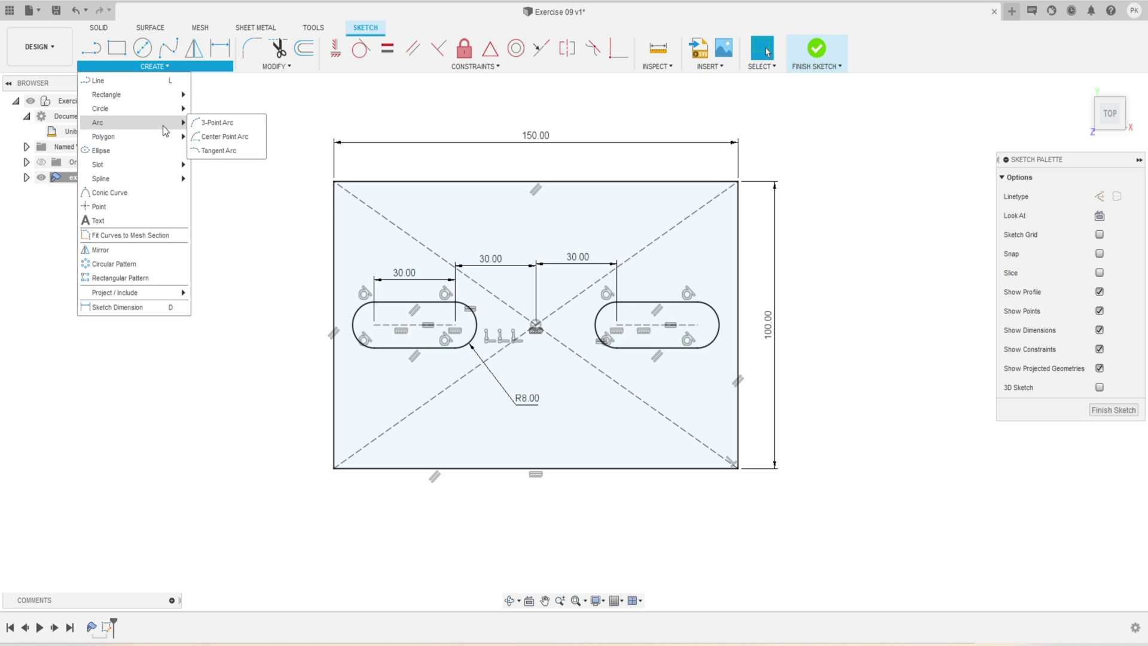
left_click(221, 136)
left_click(536, 513)
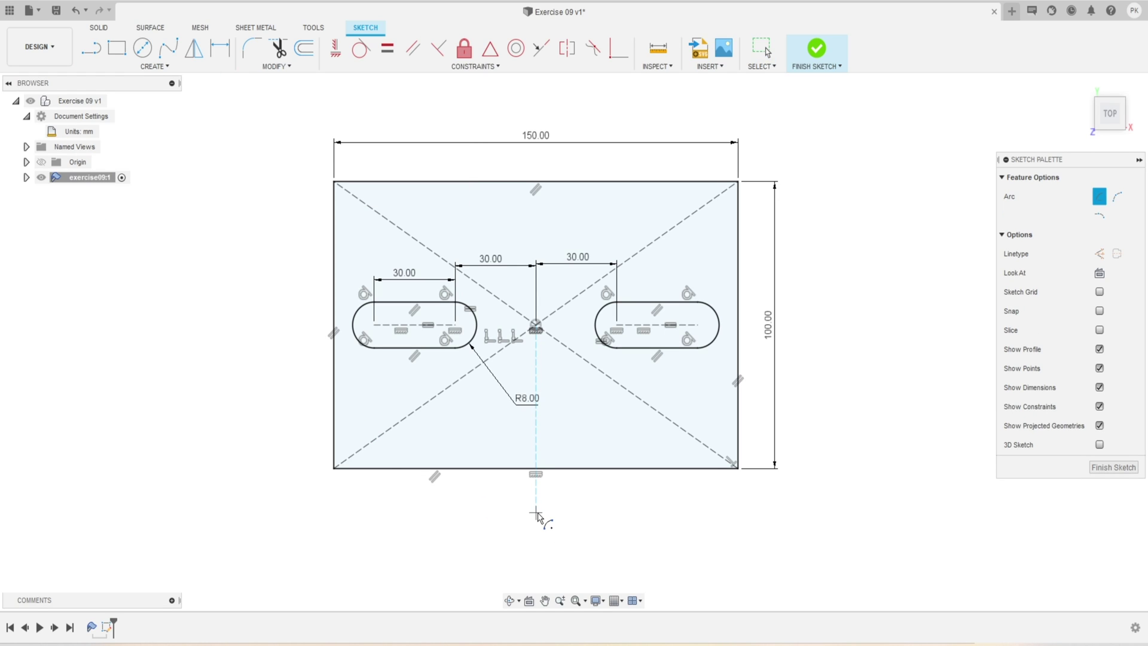
left_click(464, 468)
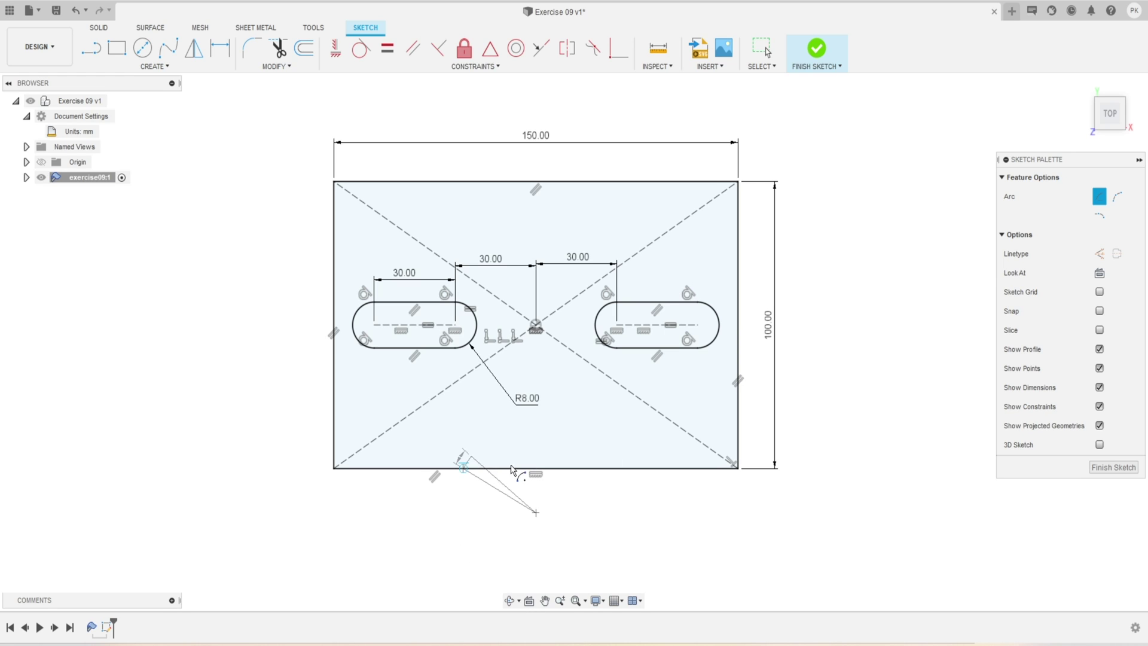
left_click(607, 468)
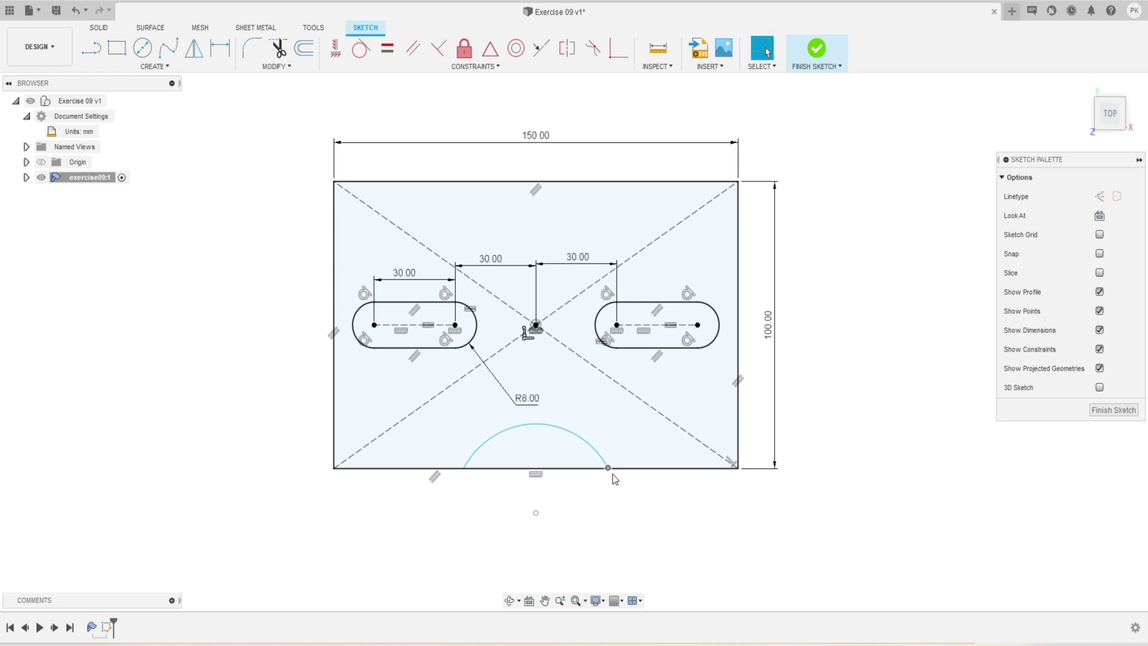
key("Escape")
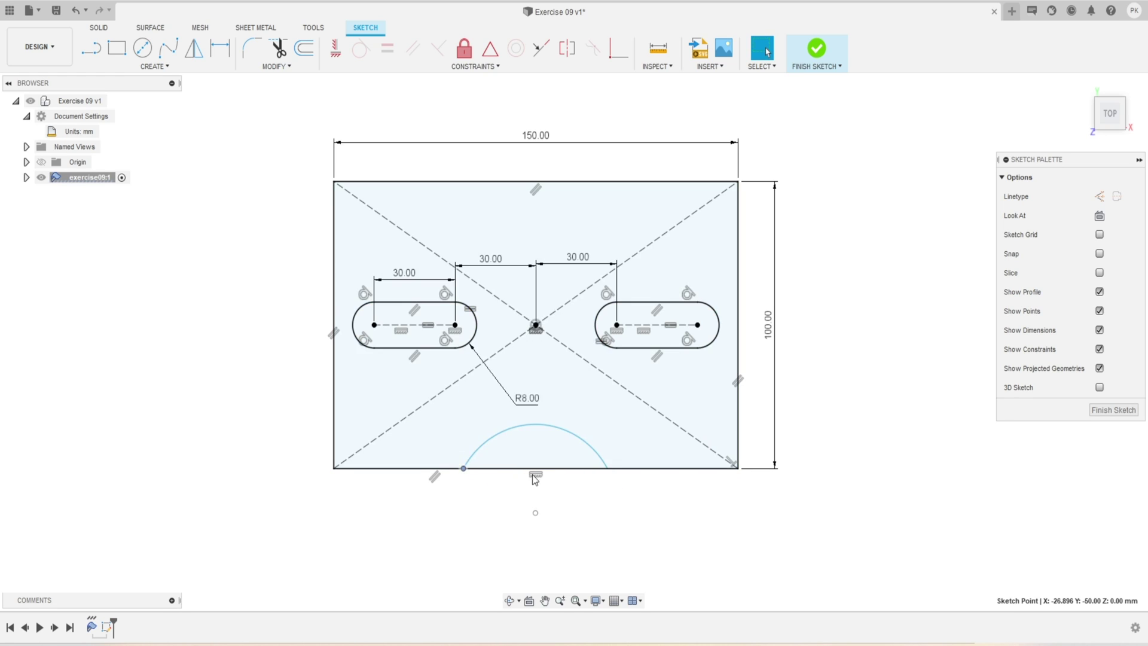
left_click(536, 326)
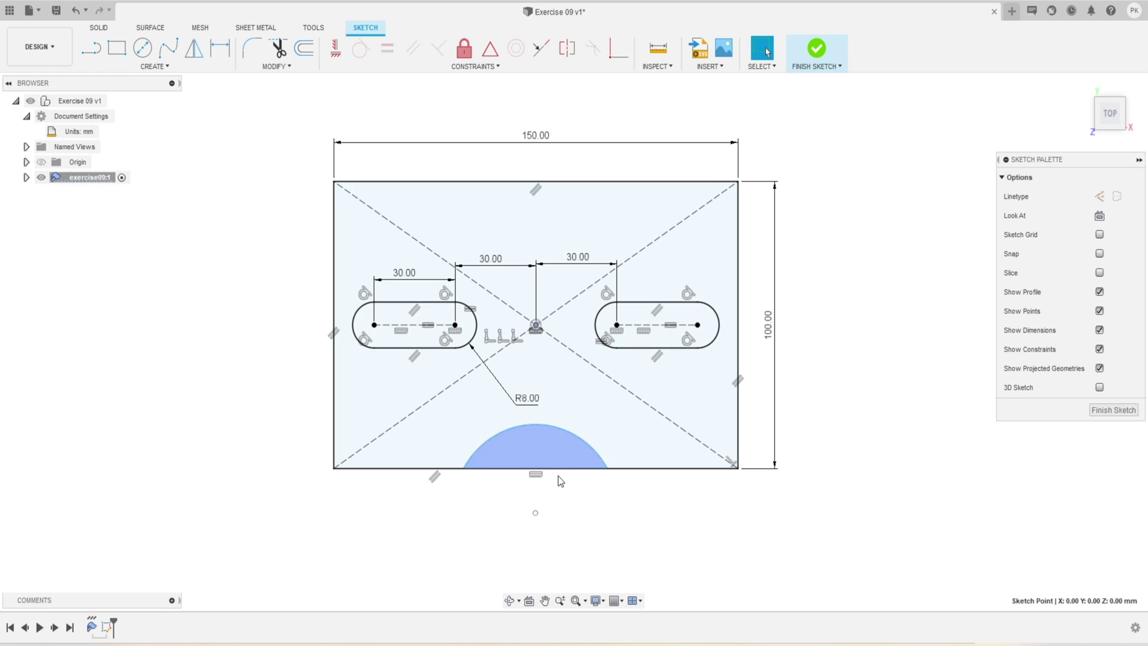
left_click(535, 512, "ctrl")
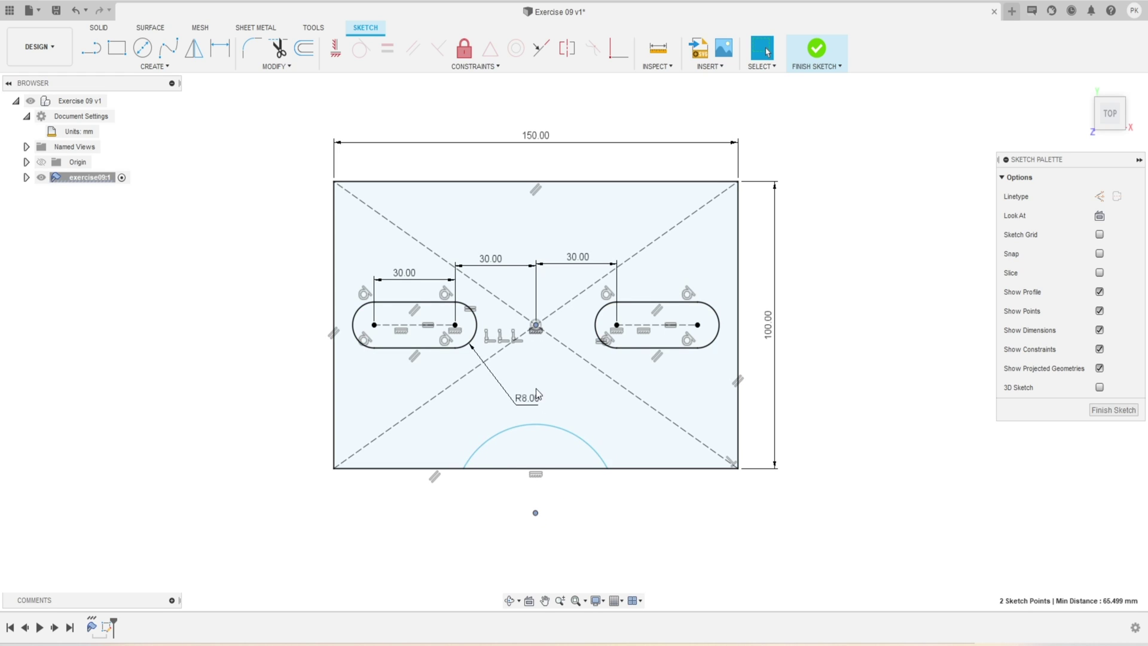
Step: Align the arc centre vertically with the sketch centre and give the arc radius 35 mm
left_click(335, 47)
key("Escape")
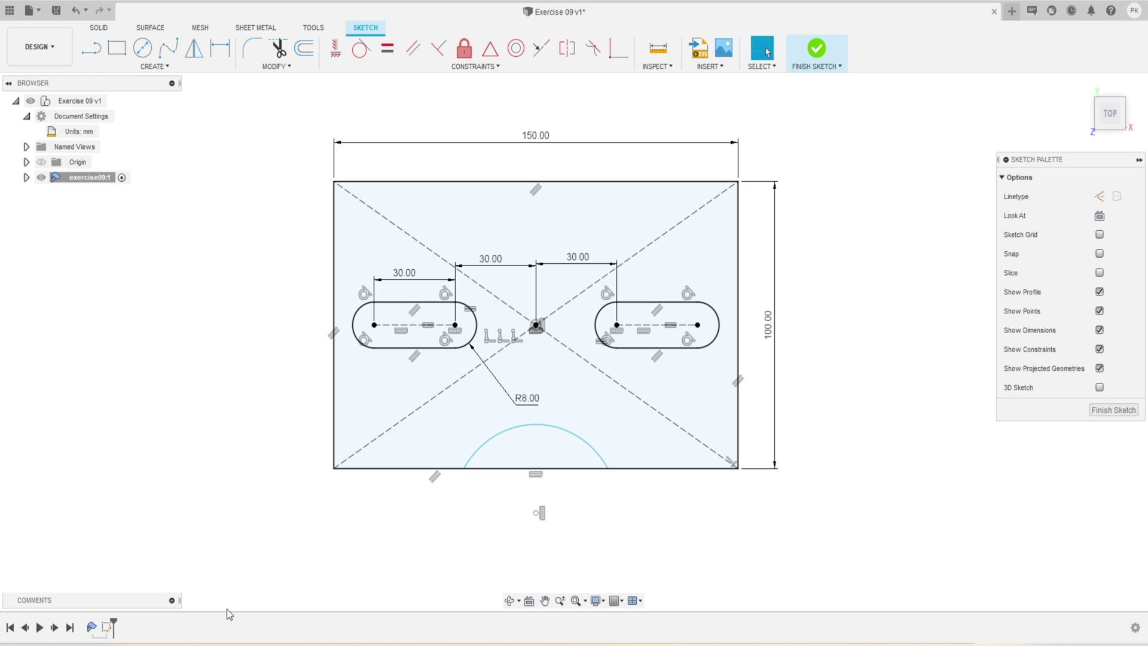
left_click(220, 48)
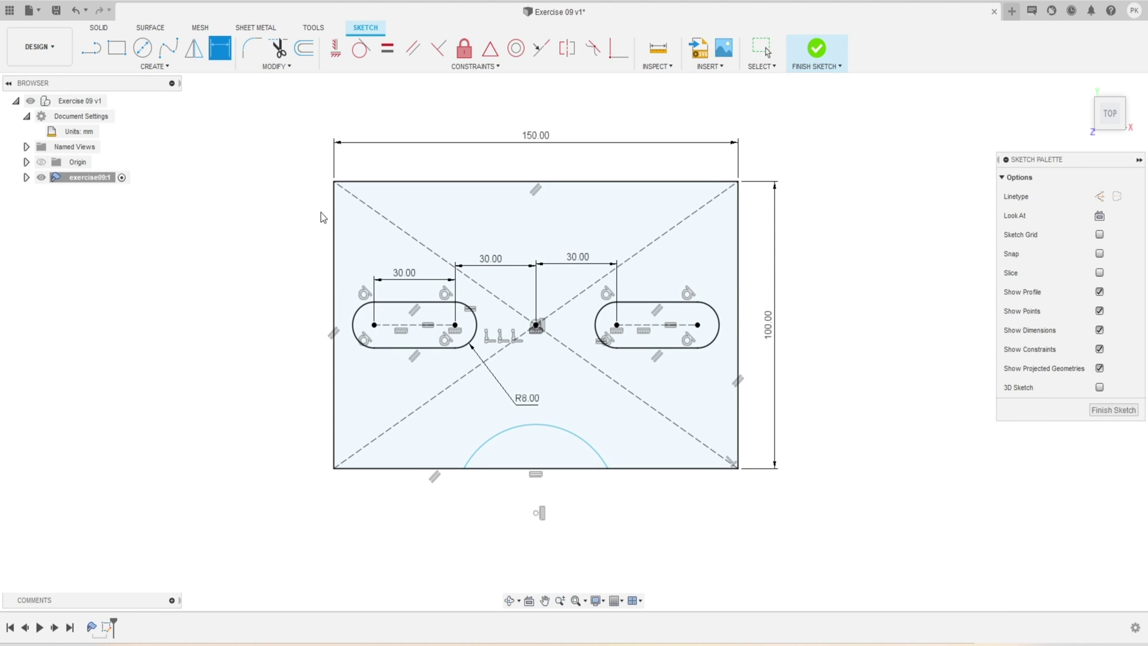
left_click(477, 453)
left_click(461, 426)
type("35")
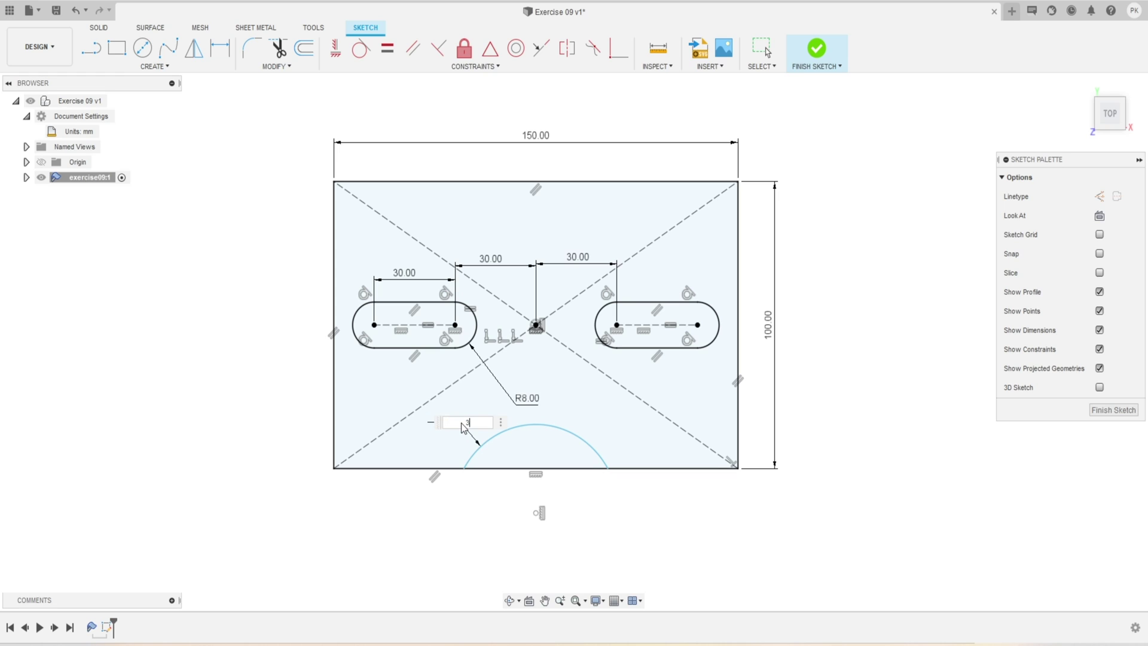
key("Return")
key("Escape")
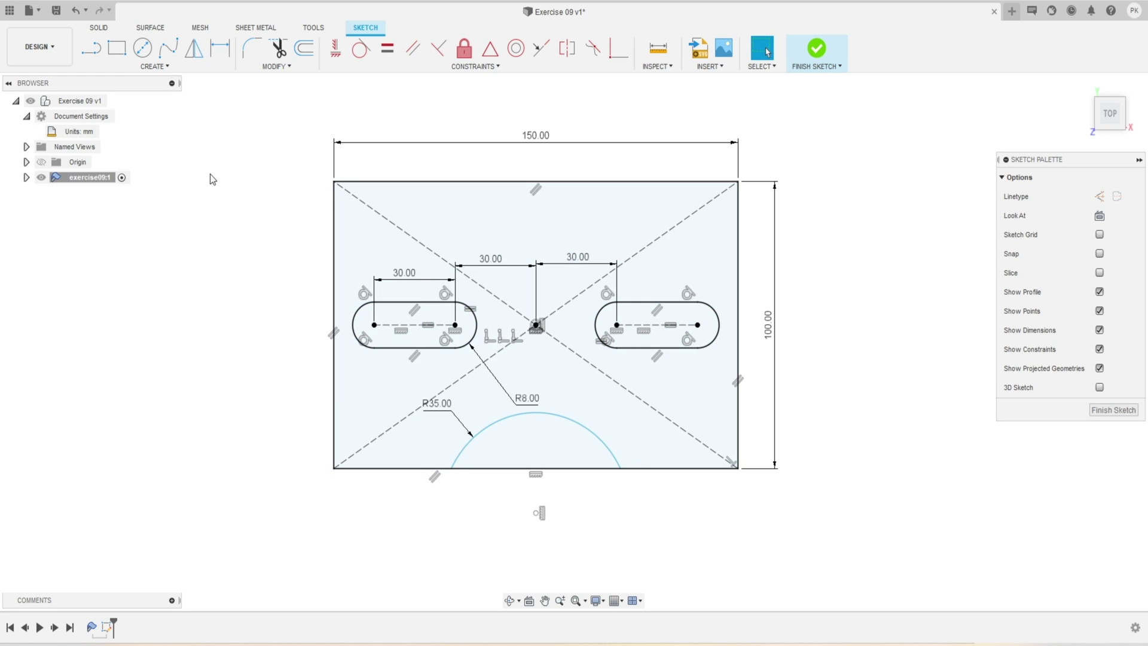
Step: Place the arc centre 15 mm below the rectangle's bottom edge
left_click(220, 48)
left_click(537, 513)
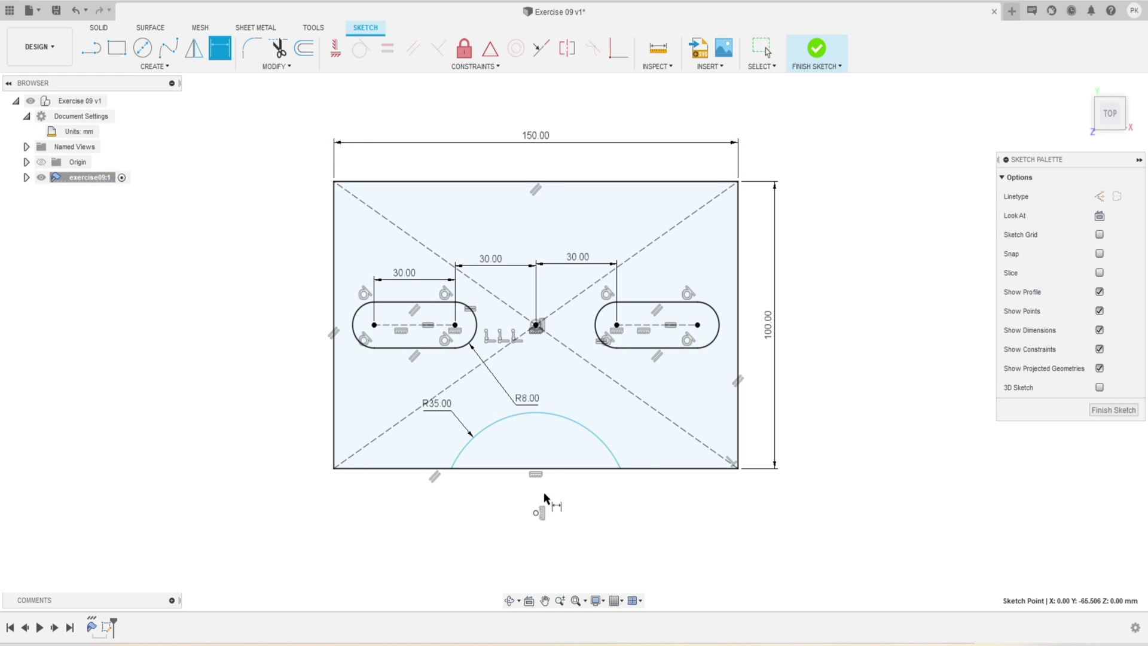
left_click(556, 468)
left_click(576, 499)
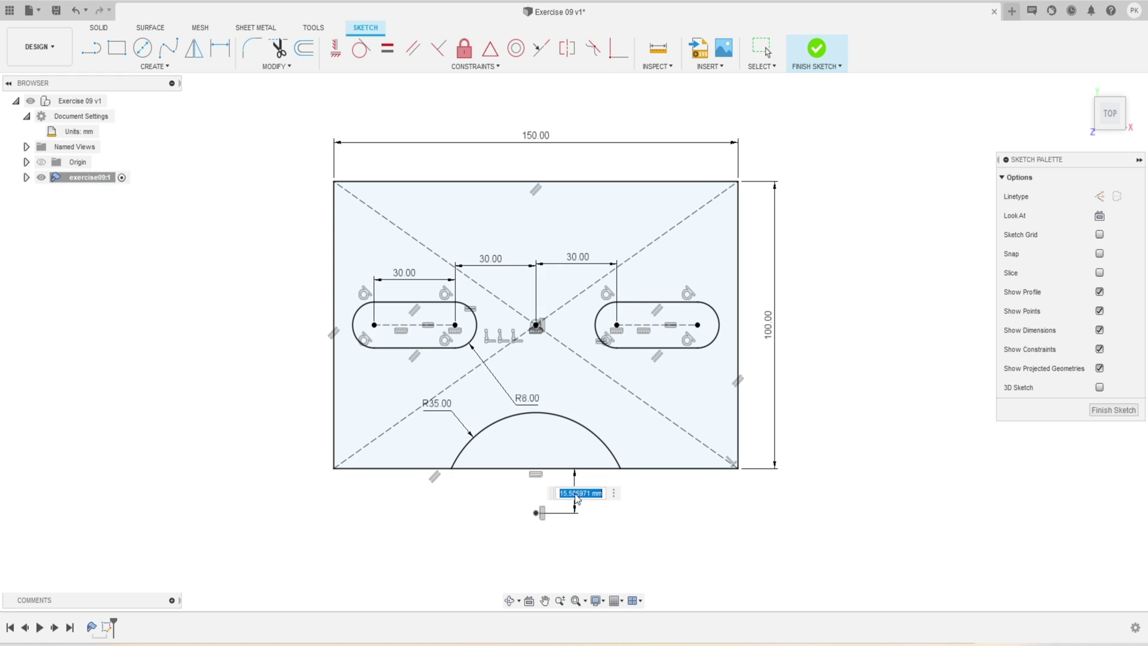
type("15")
key("Return")
key("Escape")
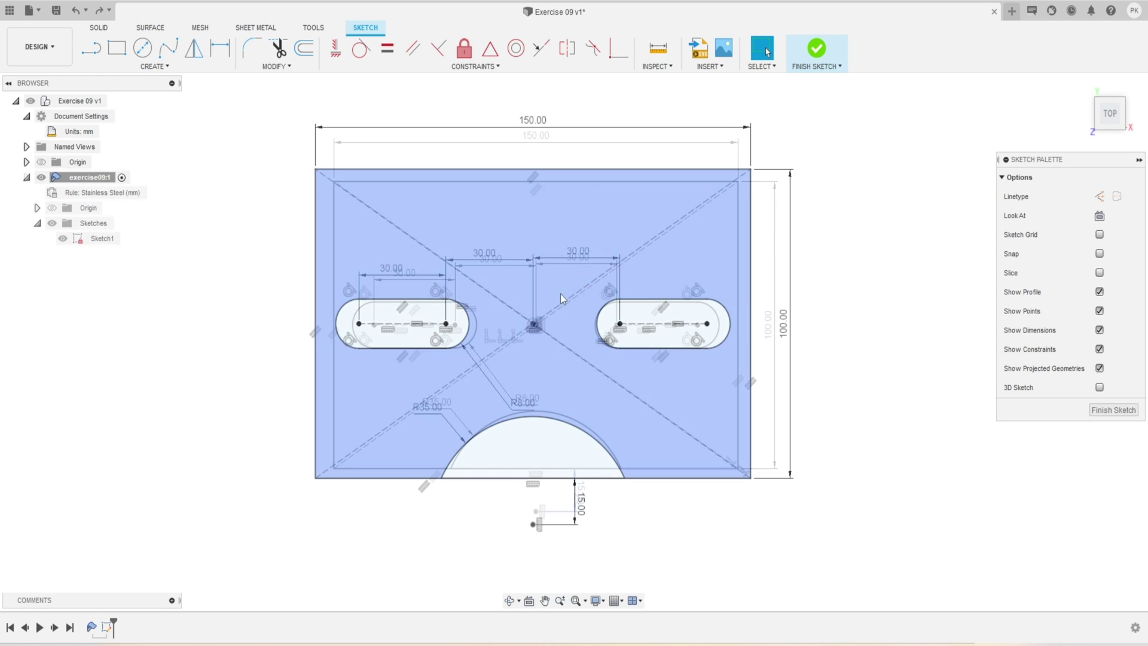
Step: Change both slot offsets from 30 to 20 mm and finish the sketch
scroll(561, 293, "up", 1)
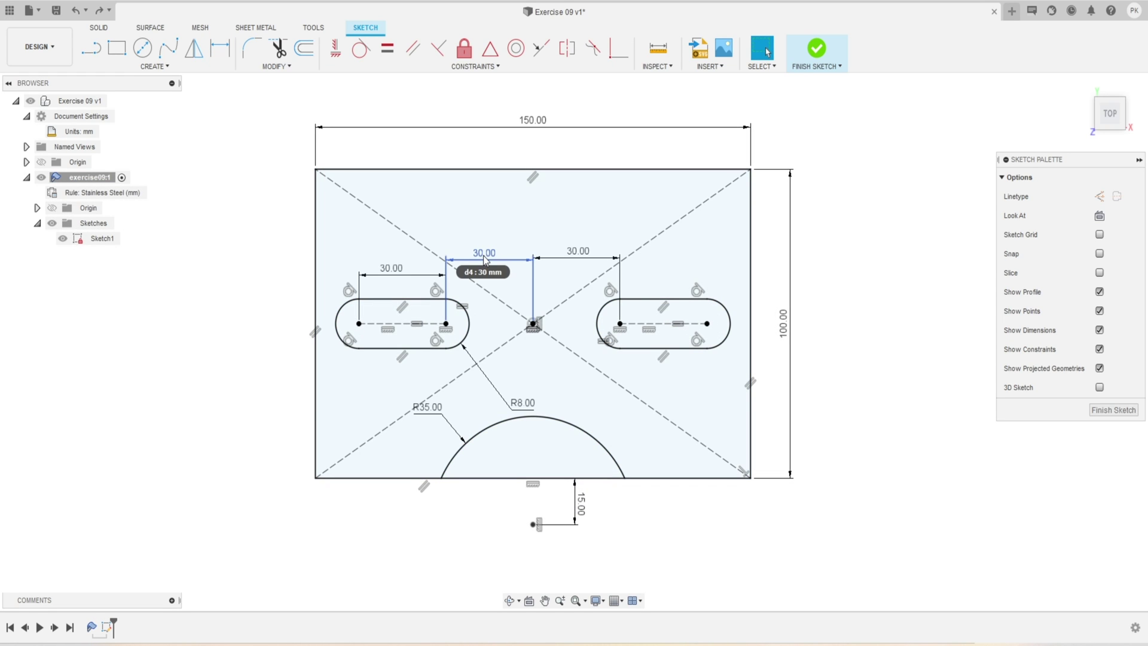
double_click(484, 259)
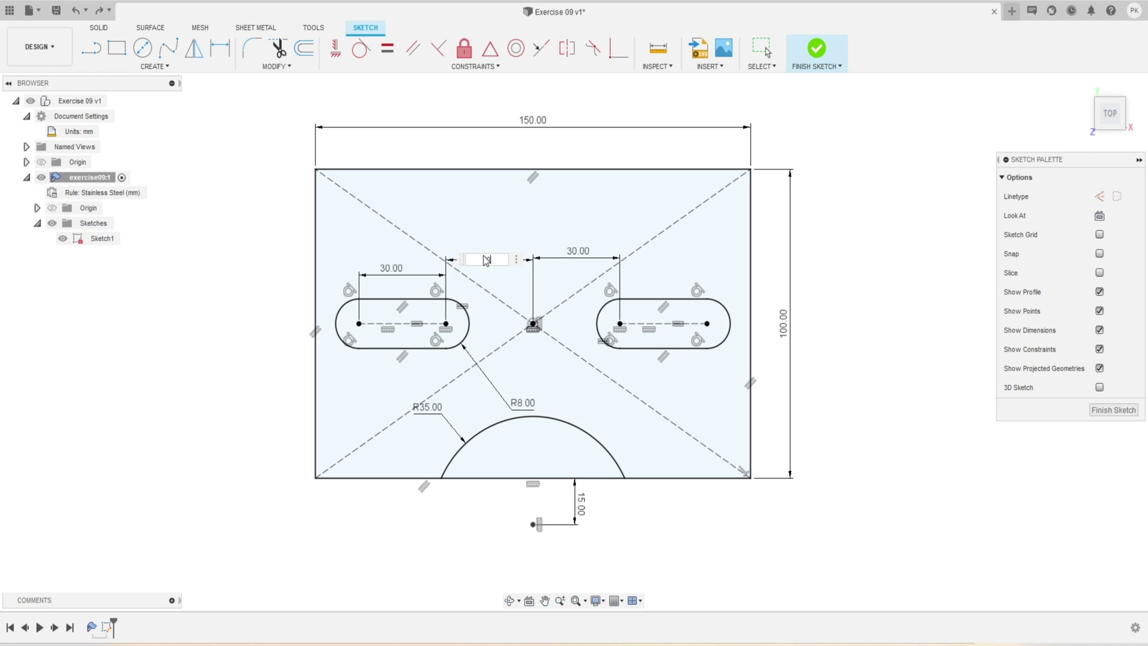
type("20")
key("Return")
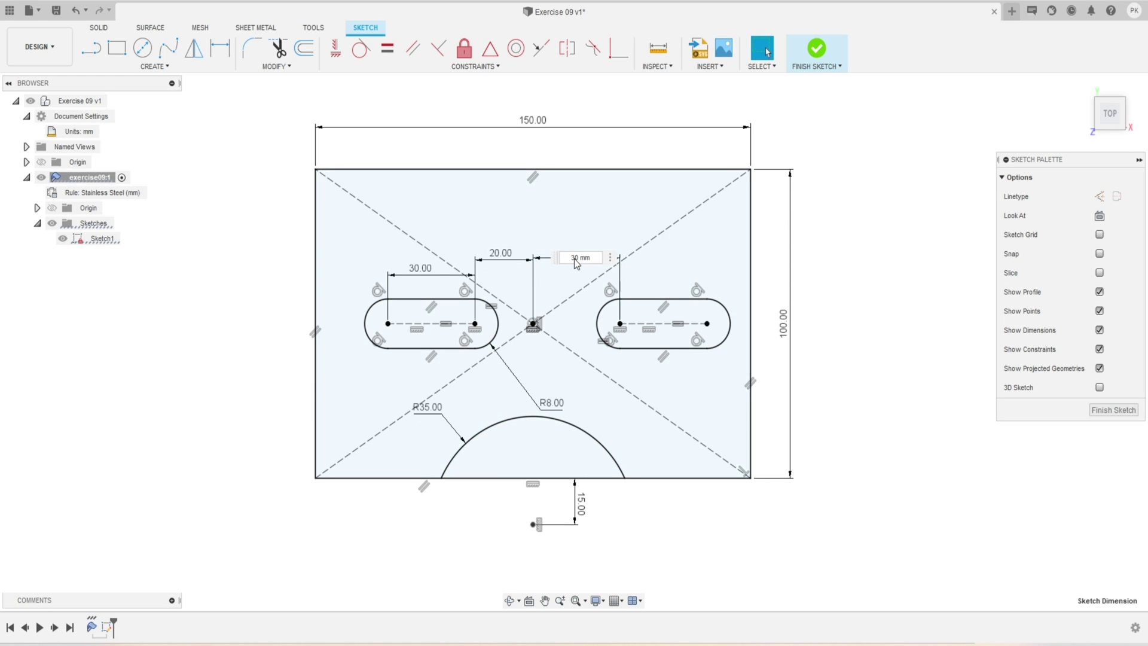
double_click(575, 258)
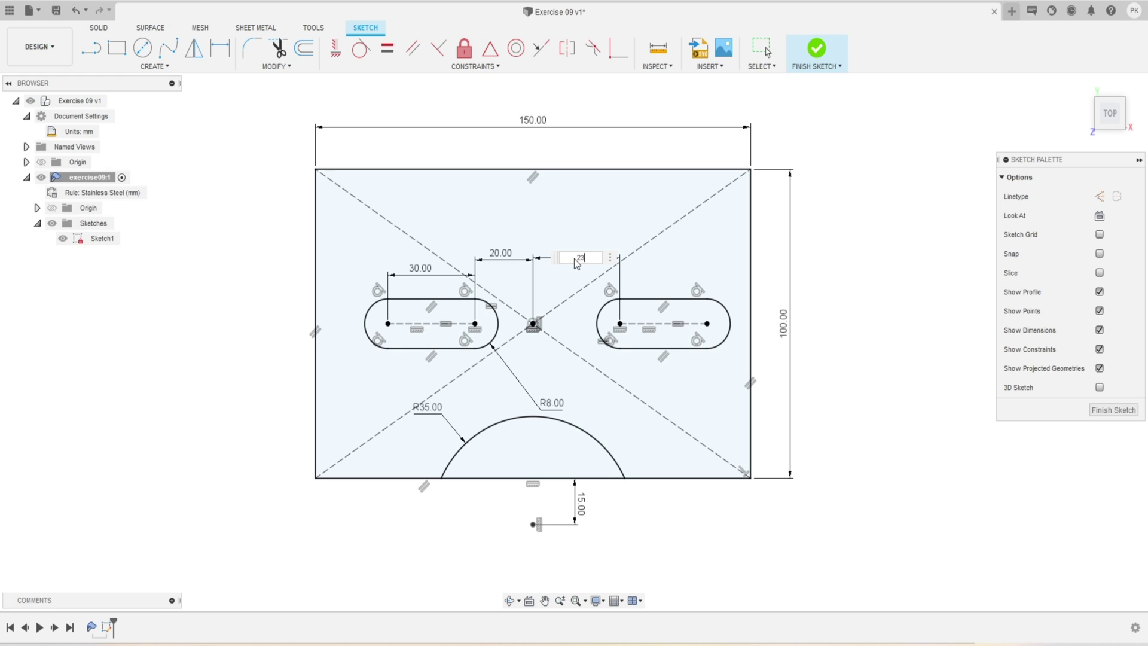
type("20")
key("Return")
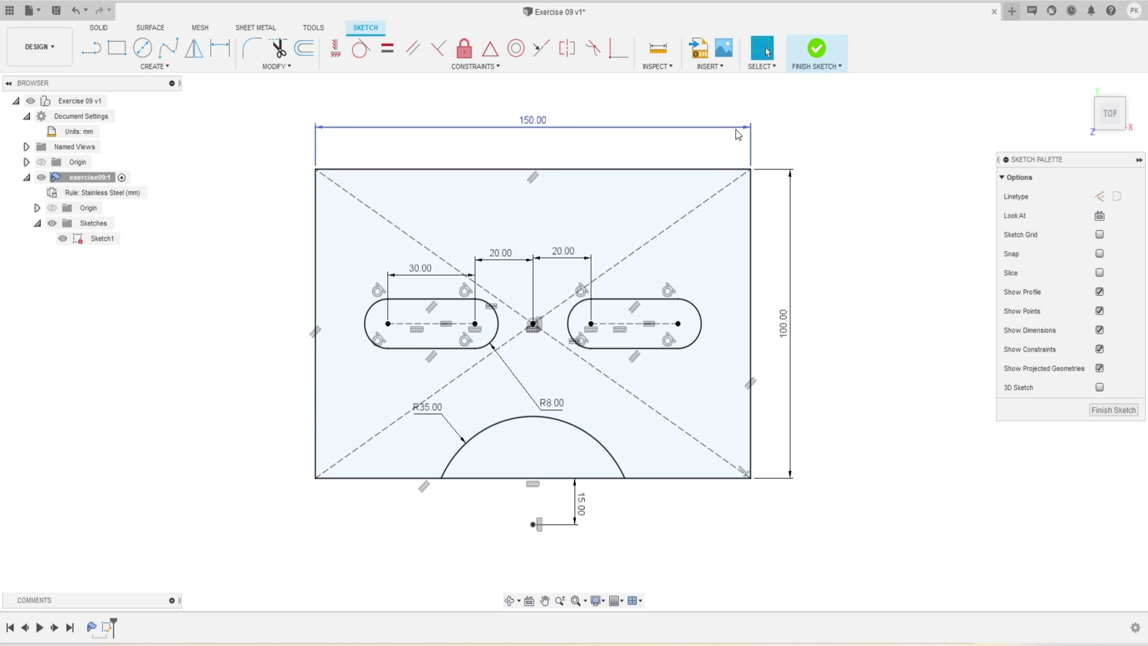
left_click(814, 60)
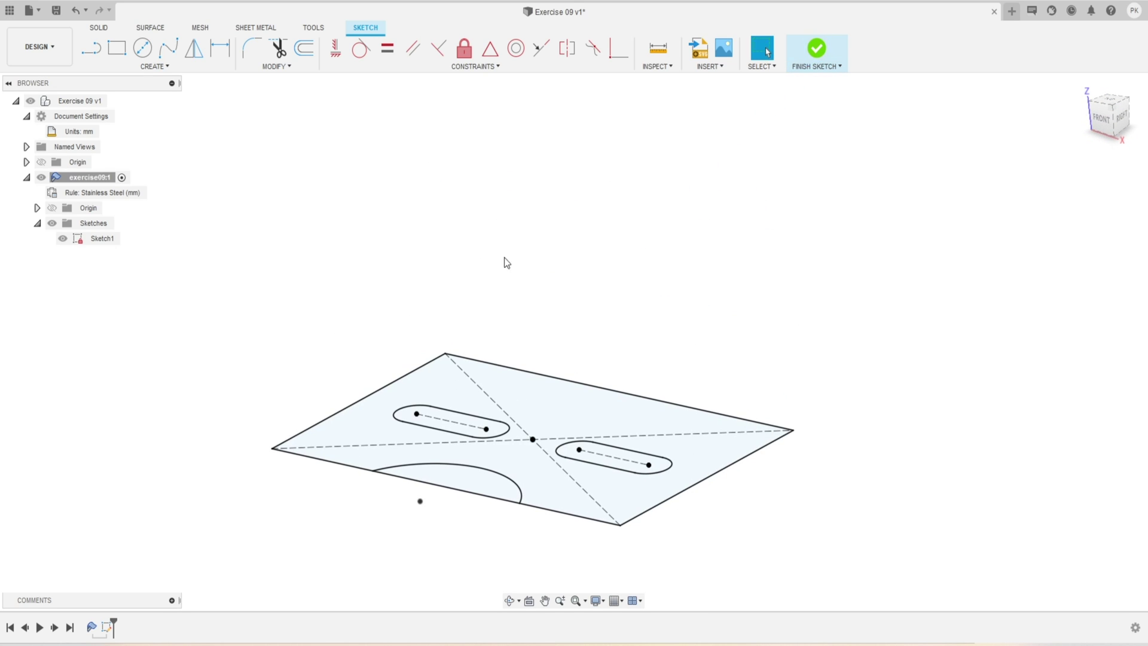
Step: Turn the sketch profile into a sheet-metal base plate
left_click(143, 48)
left_click(505, 394)
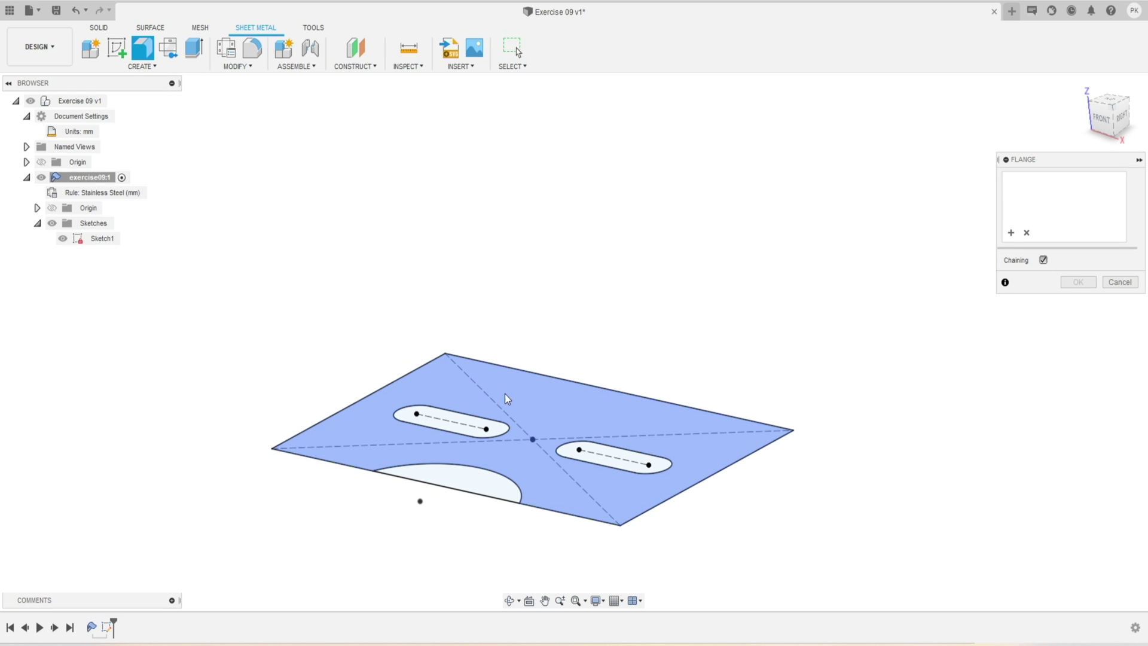
left_click(1079, 302)
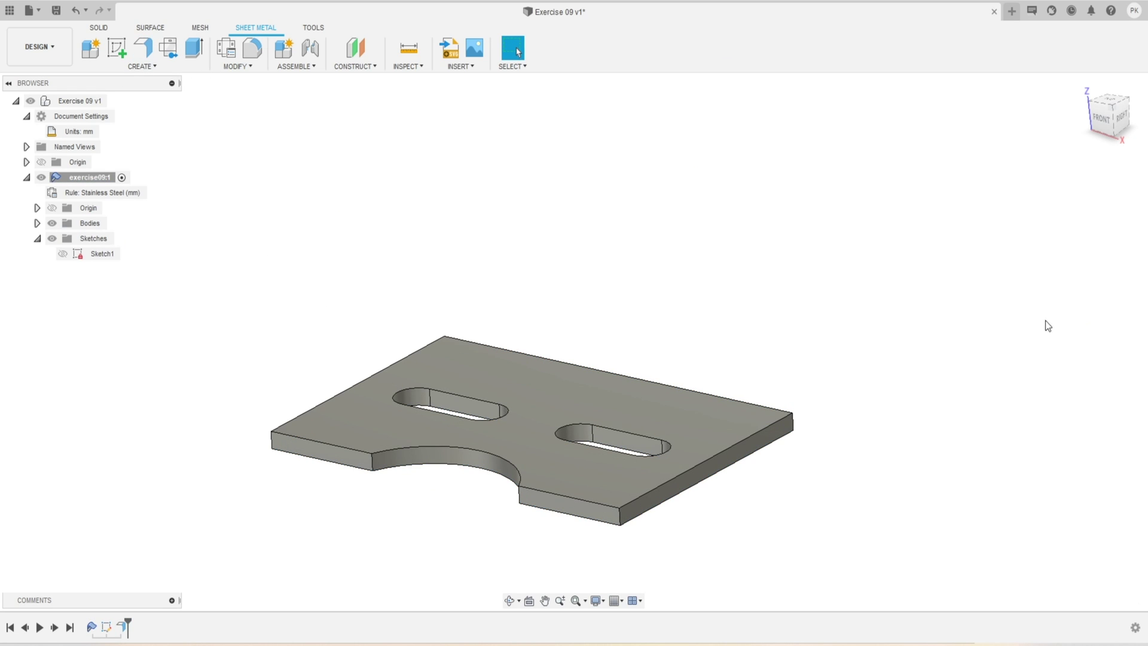
scroll(472, 565, "up", 3)
scroll(502, 461, "down", 2)
middle_click_drag(502, 461, 472, 464, "shift")
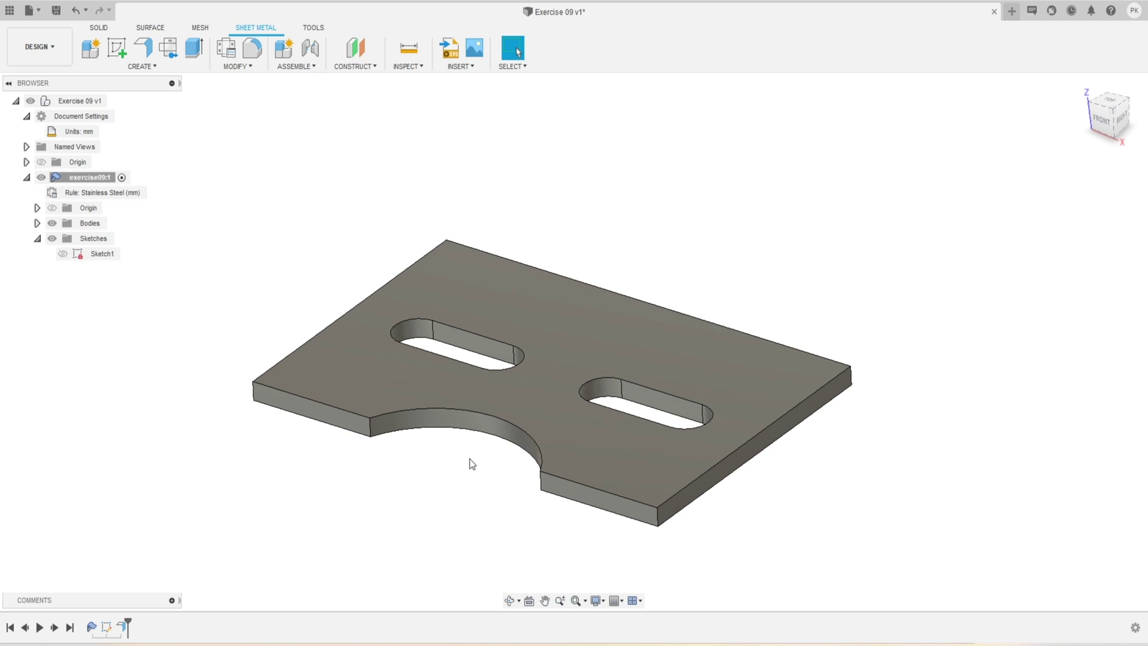
Step: Add 100 mm flanges along the two opposite plate edges
left_click(142, 48)
left_click(377, 365)
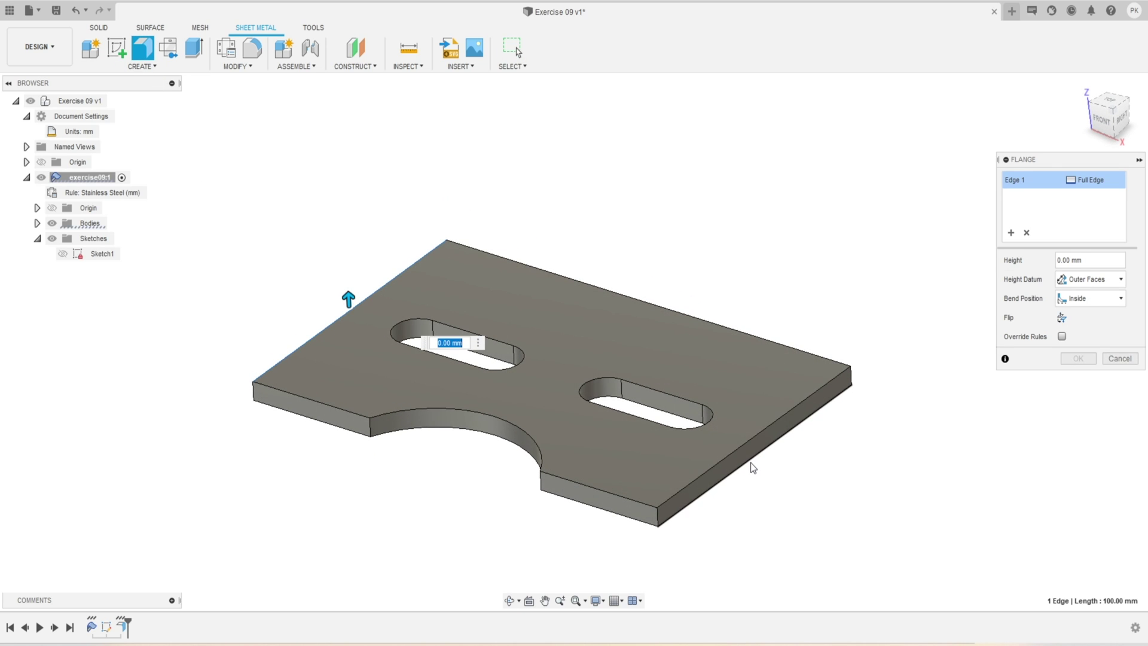
left_click(737, 452)
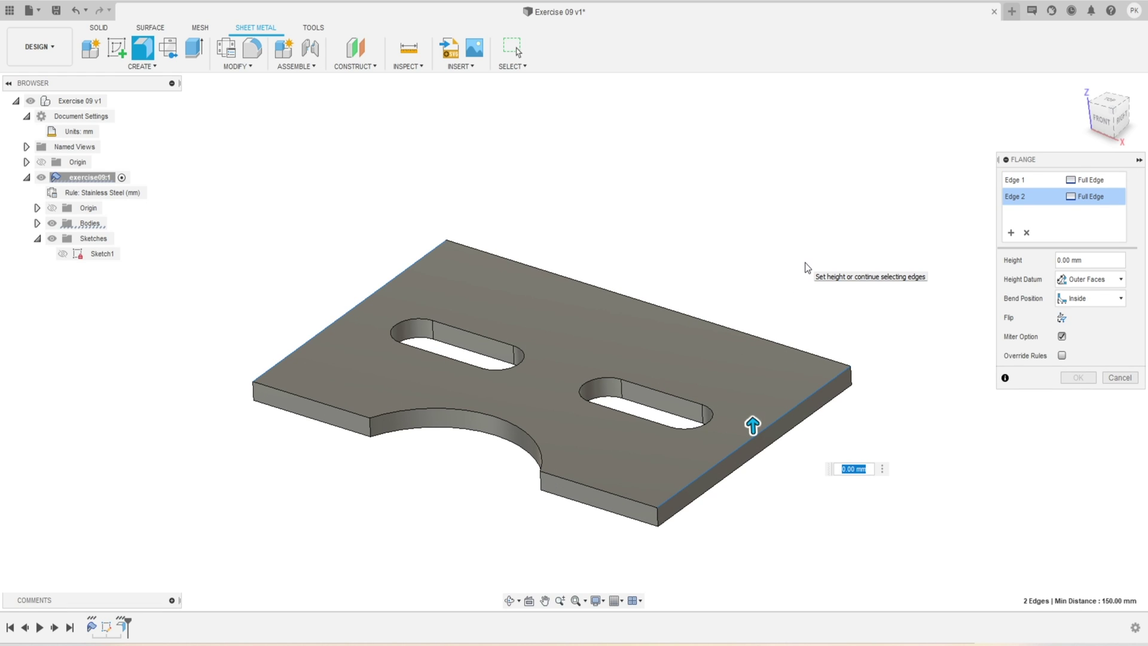
type("100")
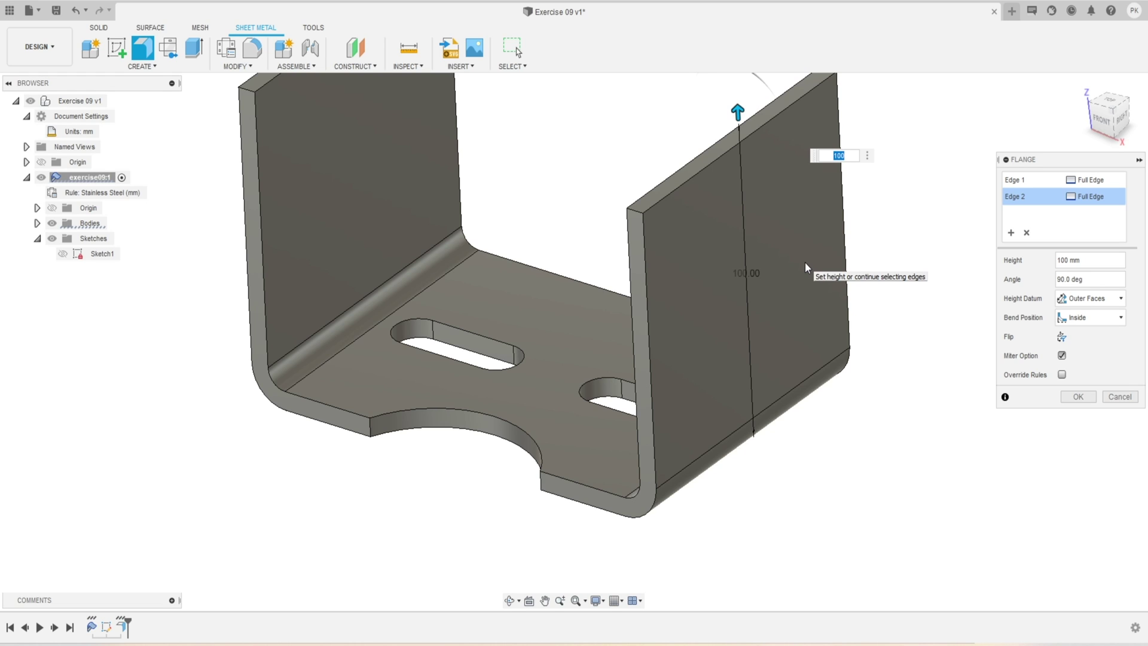
key("Return")
scroll(722, 324, "down", 3)
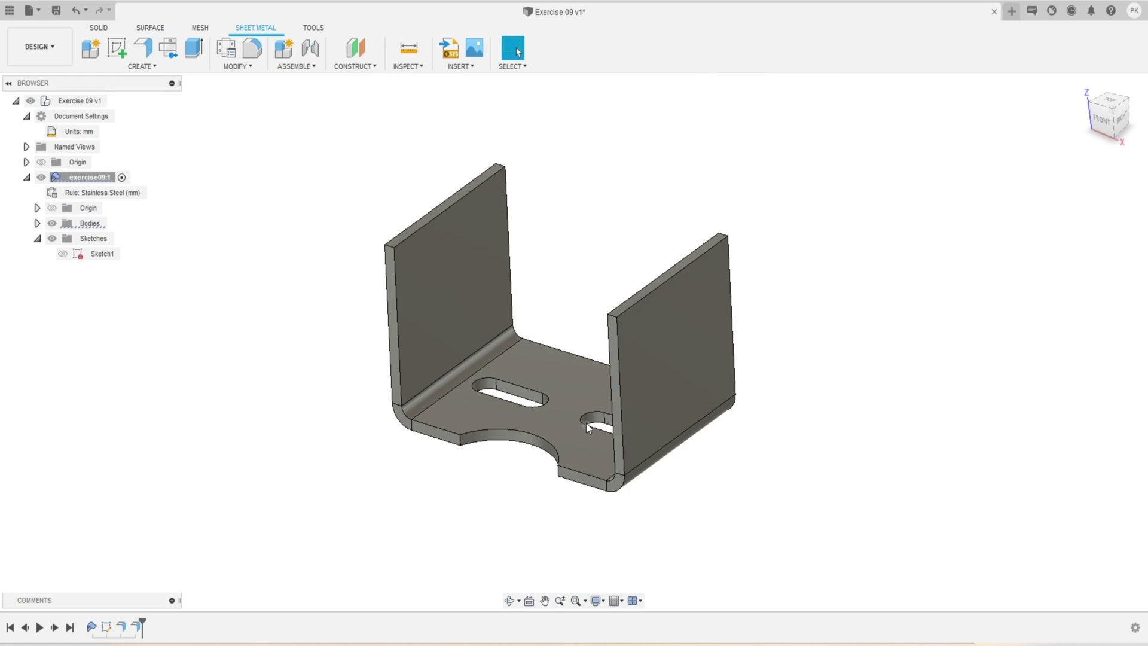
Step: Fillet the right wall's top corners into an arch and start a sketch on its outer face
left_click(256, 51)
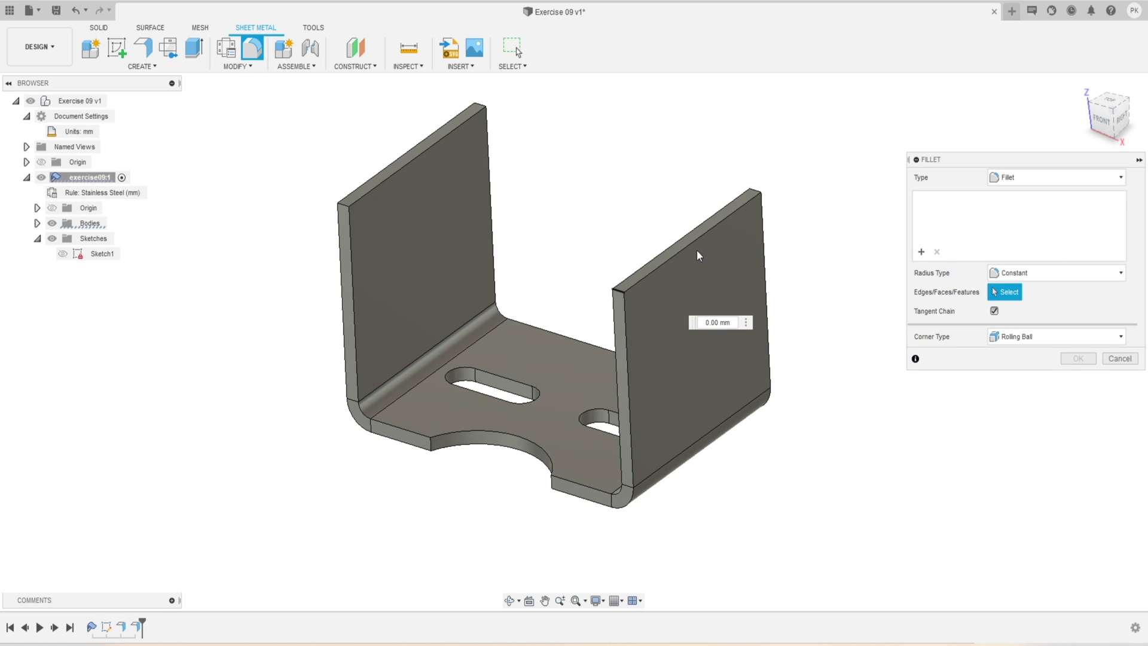
left_click(618, 293)
type("20")
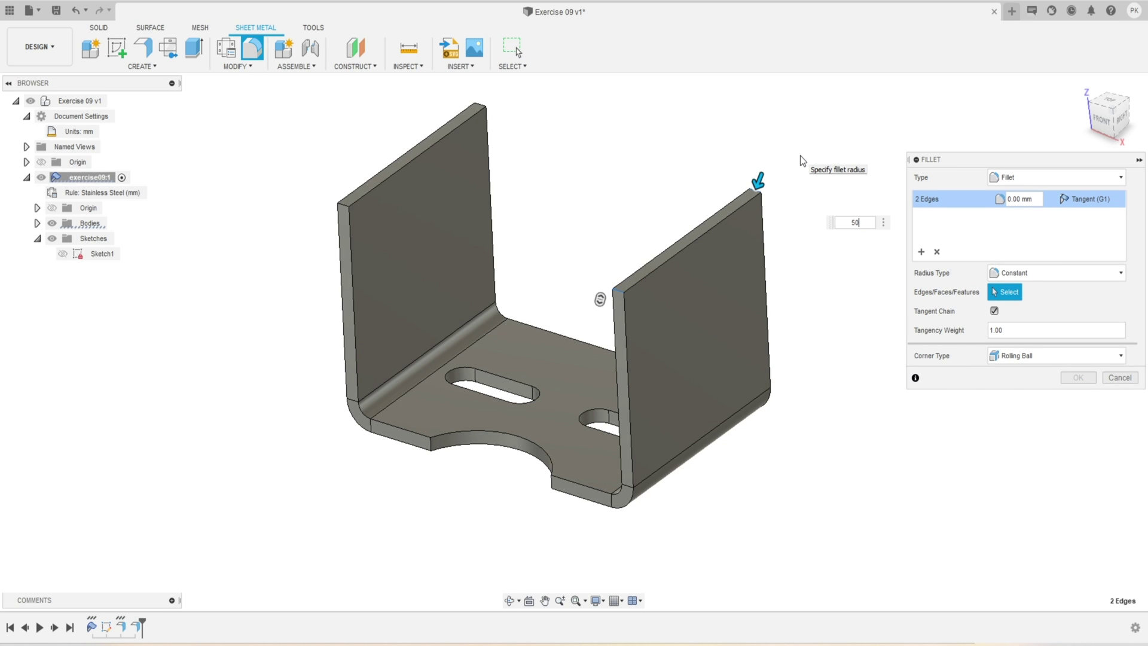
key("Return")
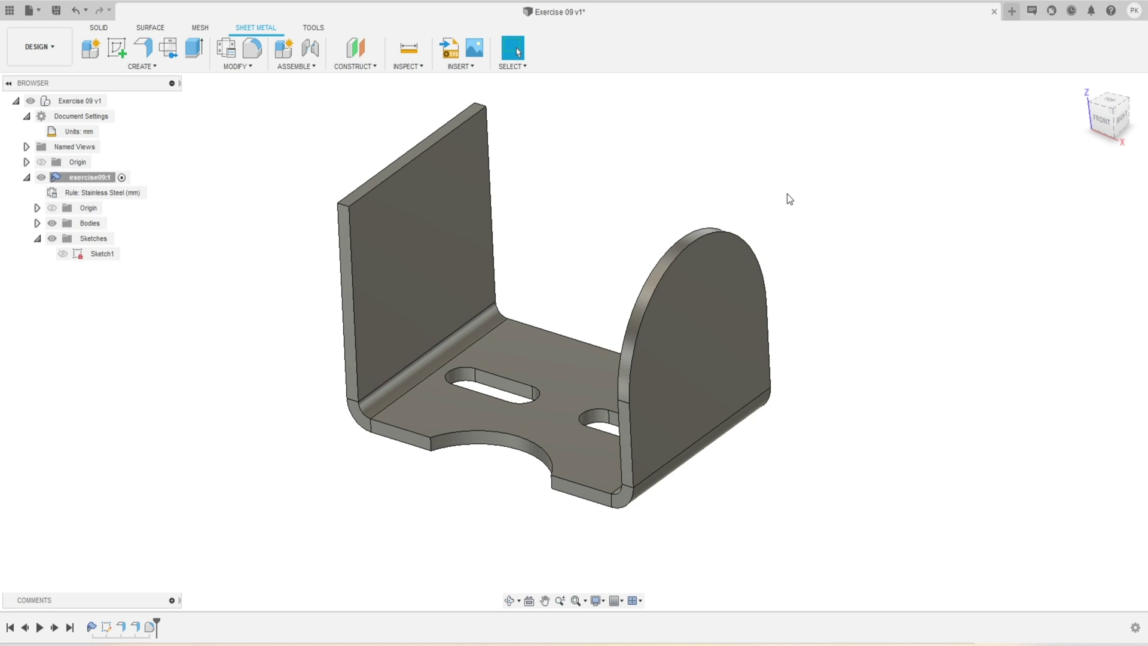
left_click(703, 325)
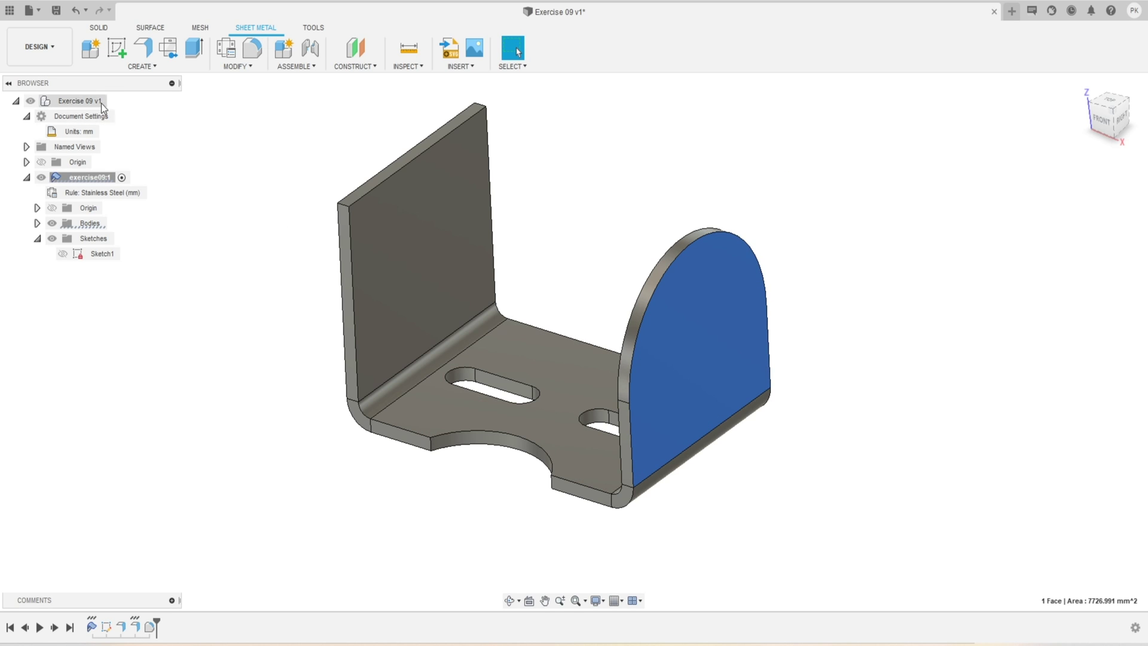
left_click(116, 53)
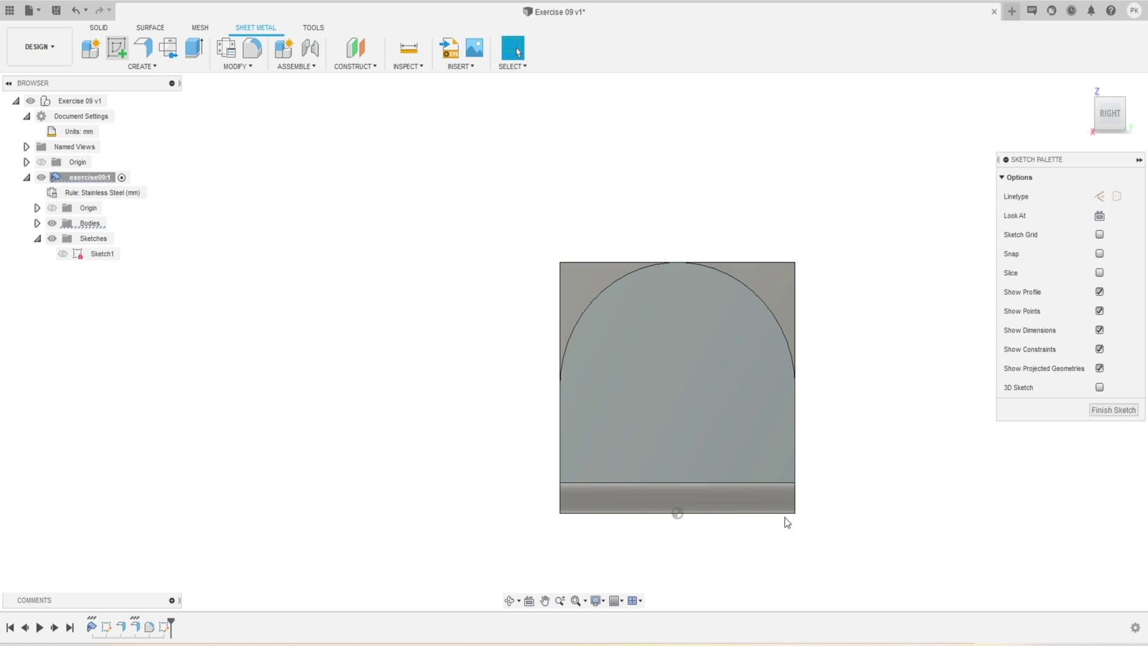
Step: Draw a circle on the wall face concentric with the wall's top arc
left_click(143, 48)
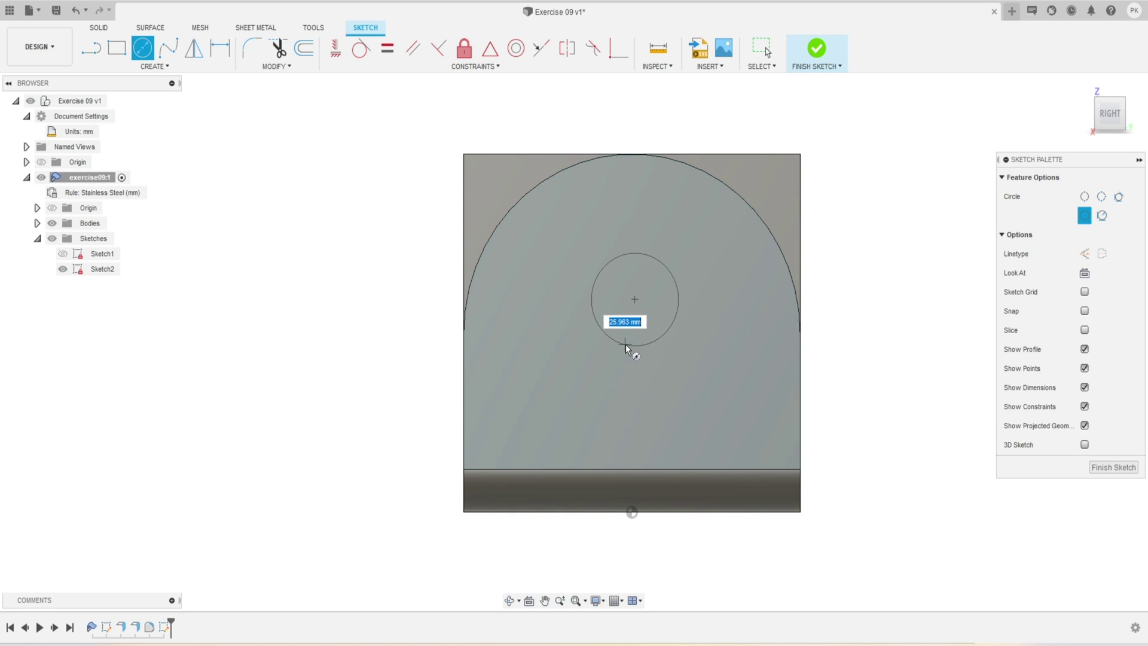
left_click(626, 344)
key("Escape")
left_click(516, 51)
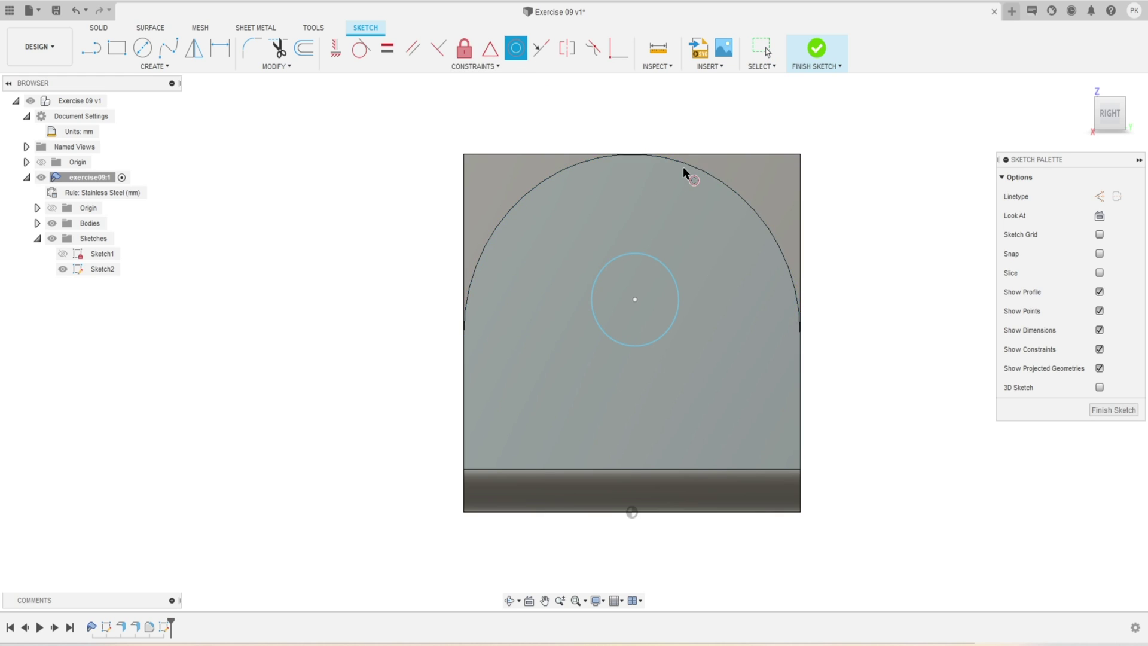
left_click(683, 166)
left_click(658, 262)
key("Escape")
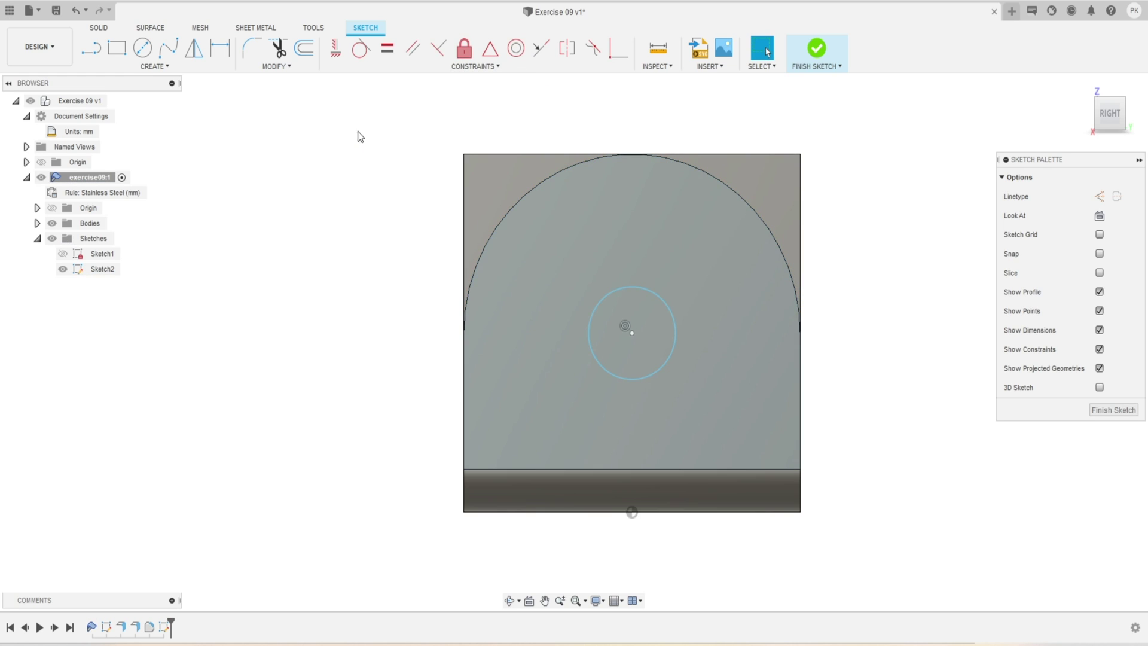
Step: Add a larger concentric circle and convert it to construction geometry
left_click(142, 48)
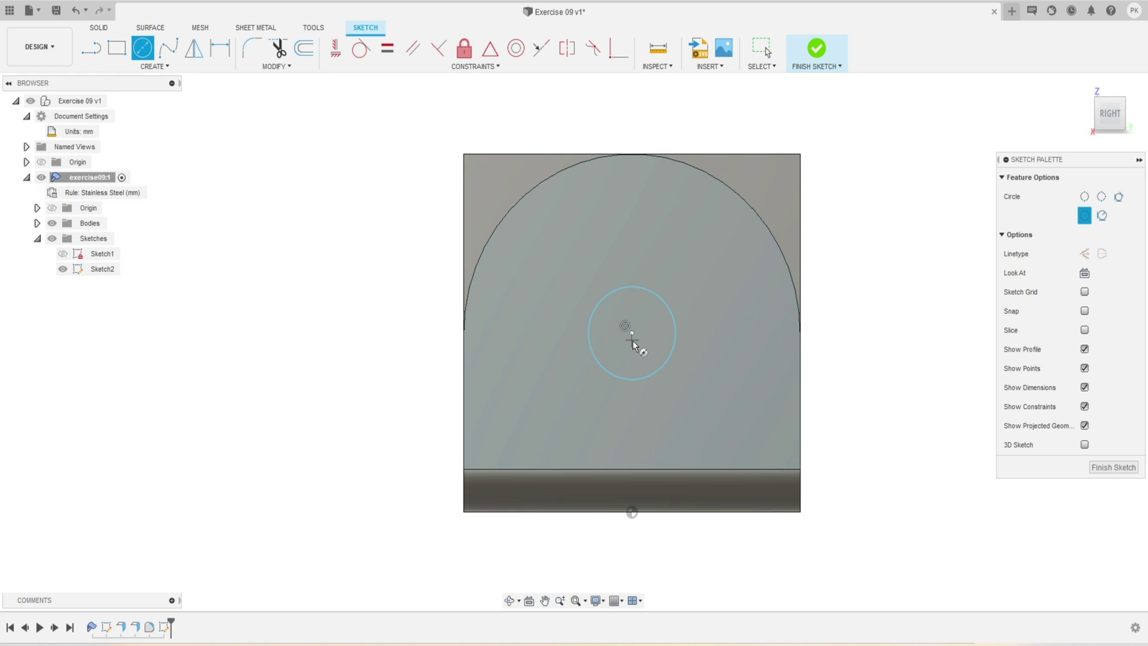
left_click(632, 332)
left_click(528, 393)
key("Escape")
left_click(735, 268)
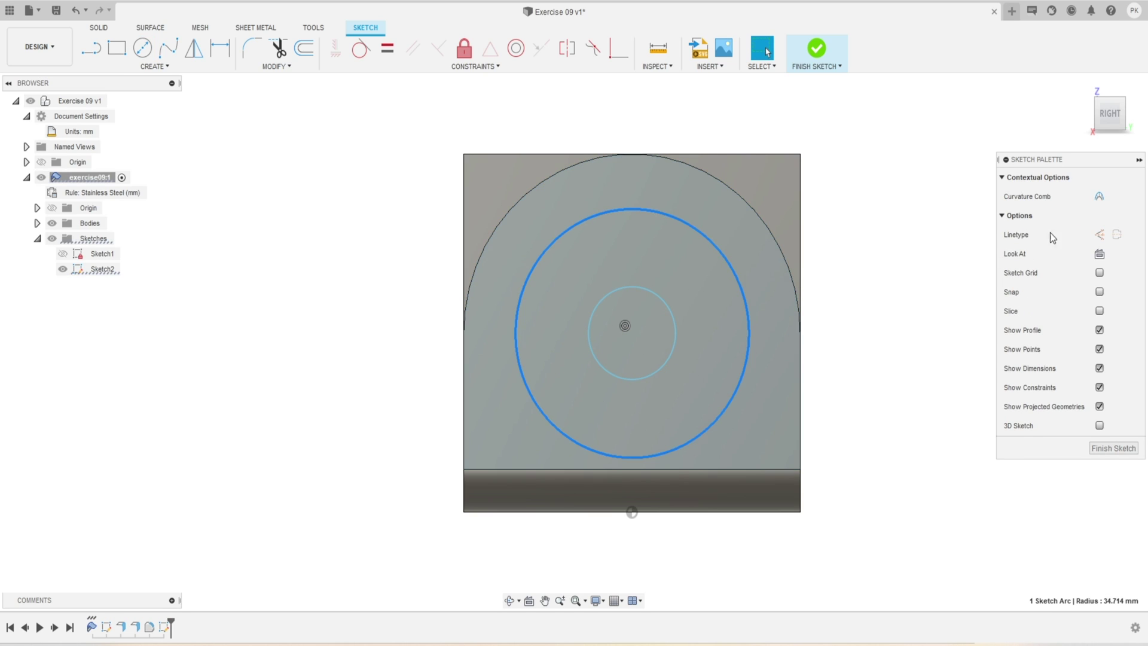
left_click(1100, 235)
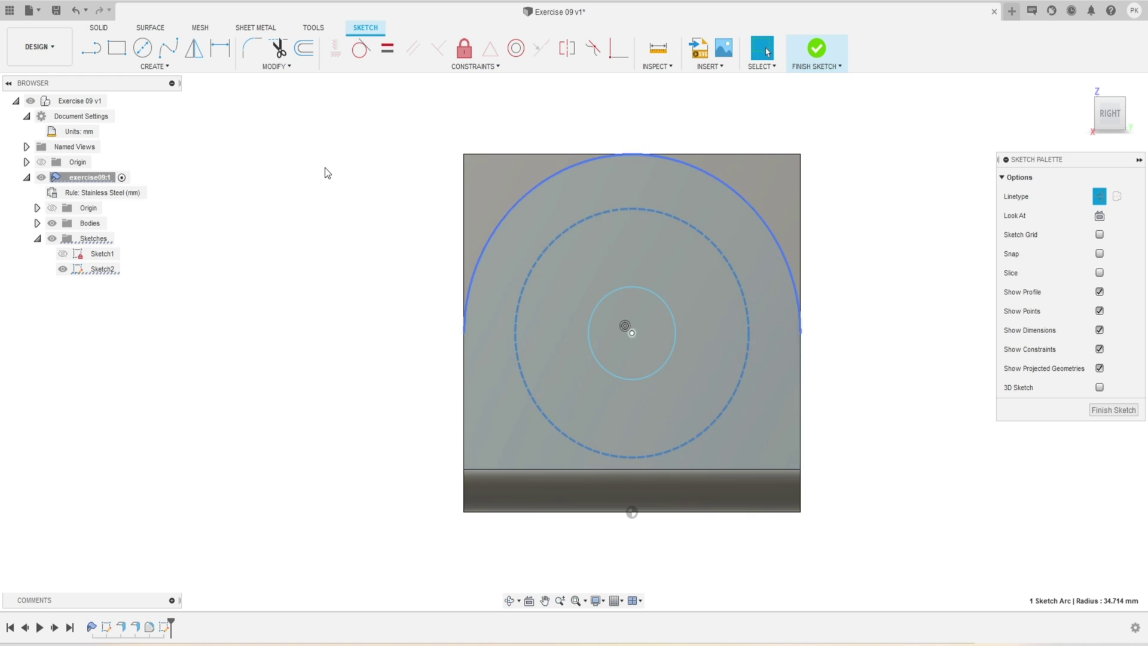
Step: Dimension the centre circle to 30 mm diameter
left_click(217, 54)
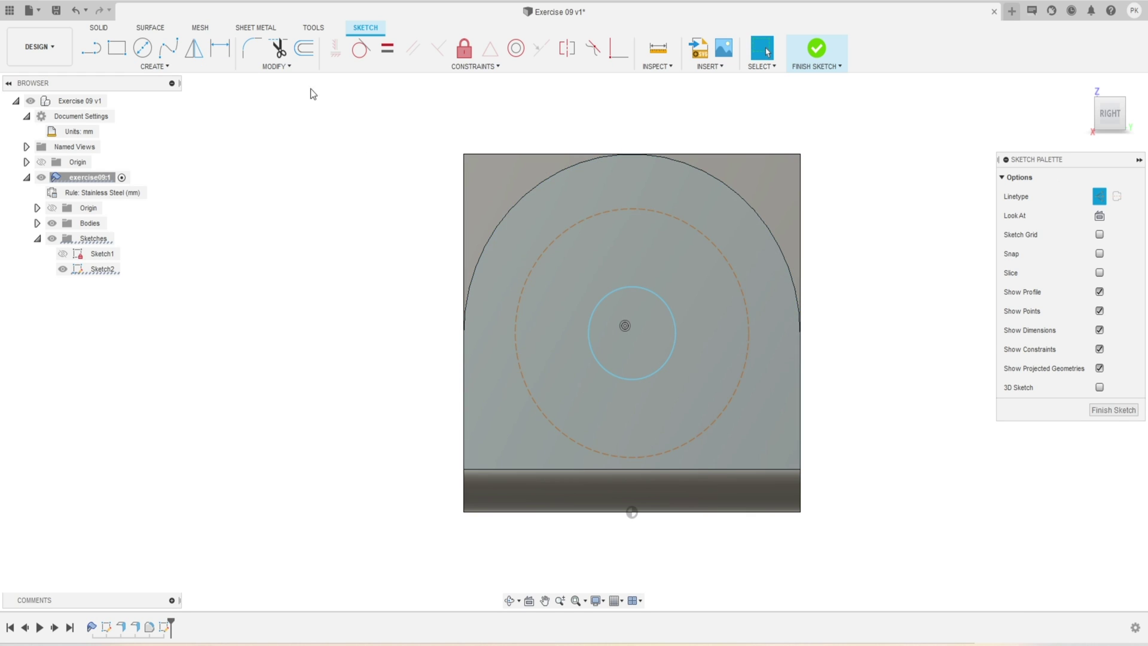
left_click(666, 298)
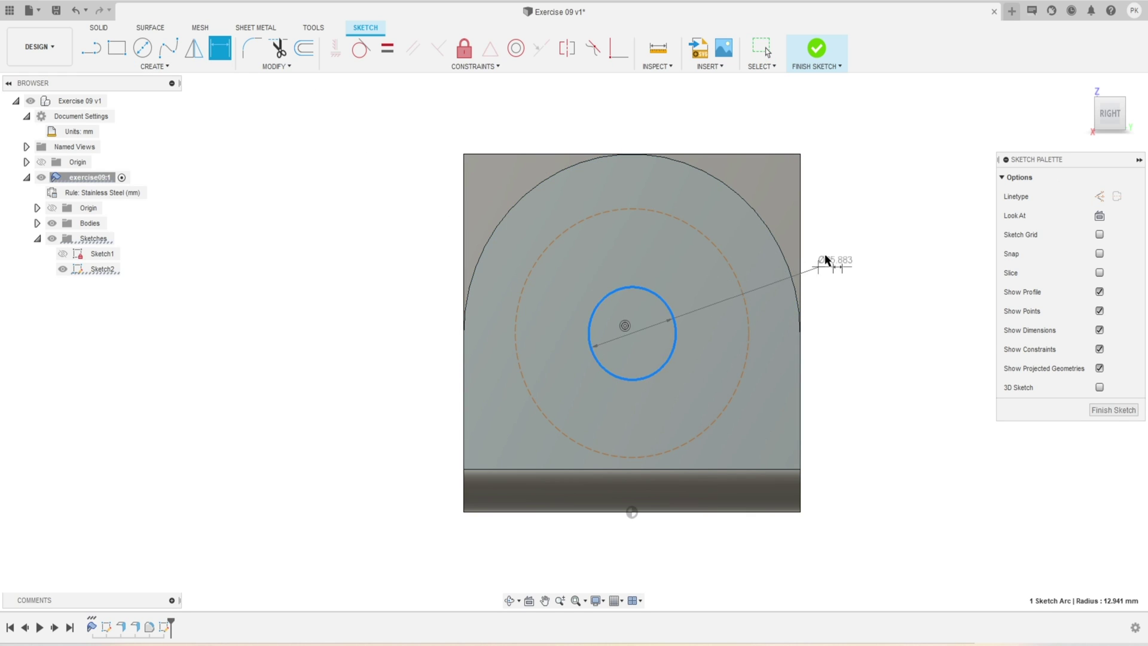
left_click(828, 233)
key("Return")
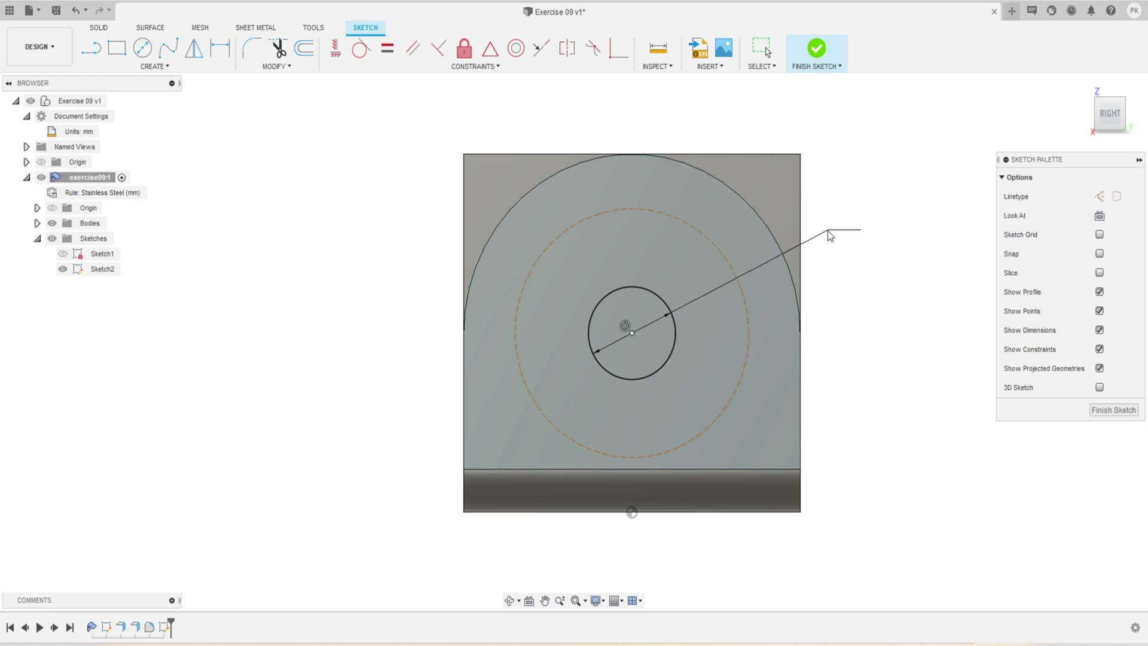
key("Escape")
Step: Draw a small circle above the centre, aligned vertically with it
left_click(143, 47)
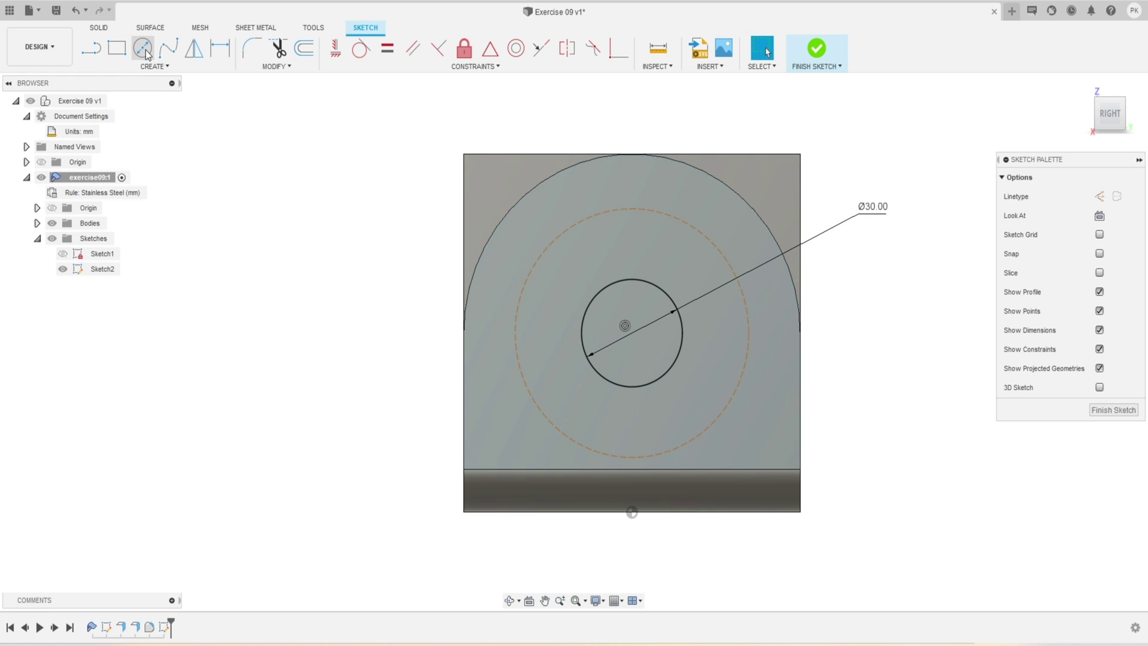
left_click(633, 227)
key("Escape")
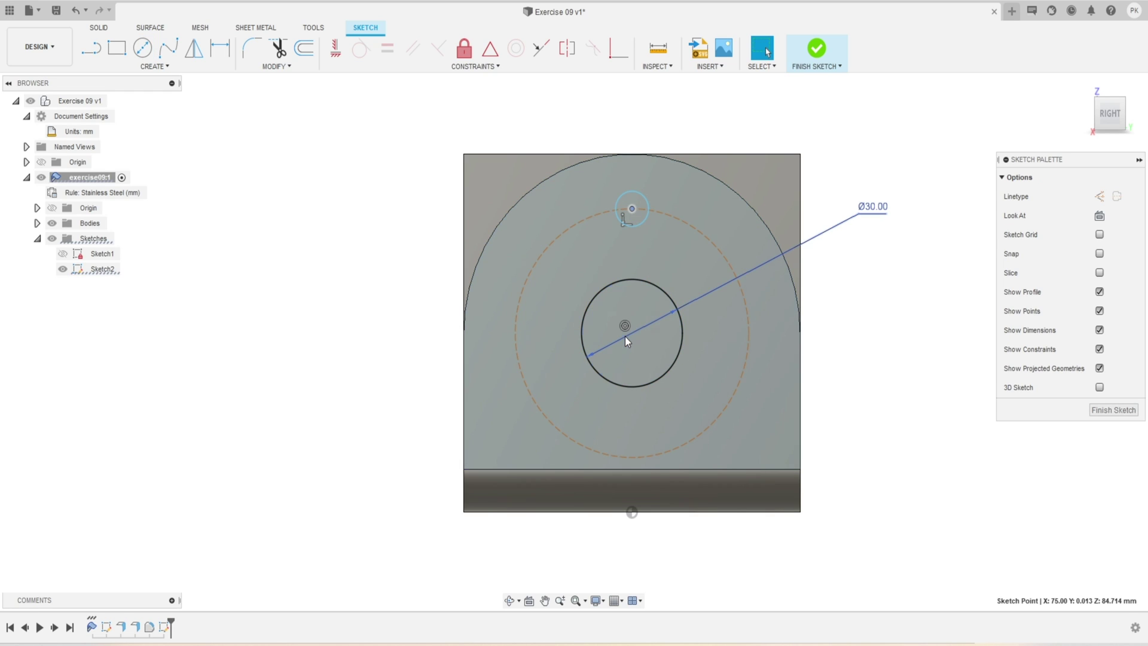
left_click(335, 47)
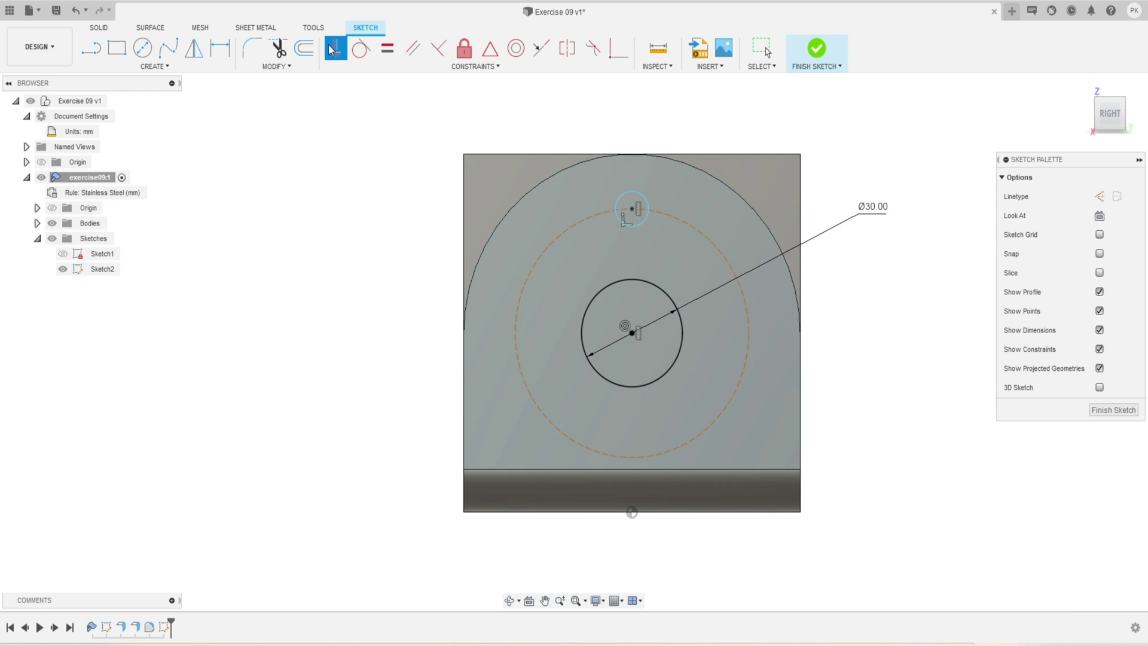
mouse_move(633, 213)
left_mouse_down()
mouse_move(650, 211)
mouse_move(637, 213)
left_mouse_up()
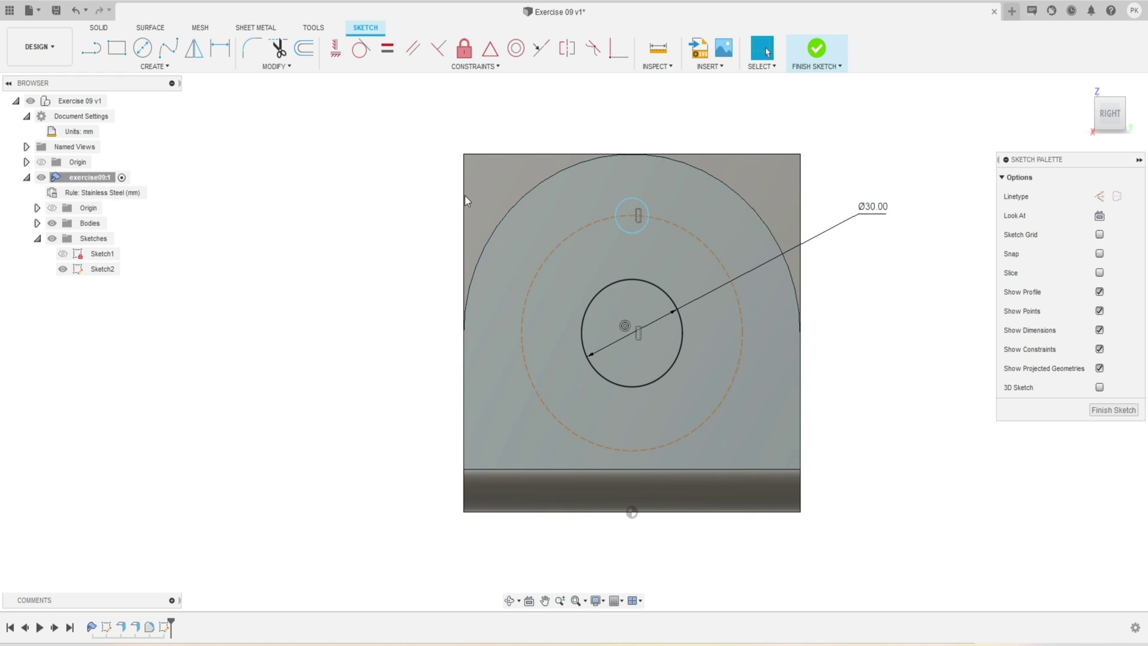
Step: Dimension the dashed construction circle to 60 mm diameter
left_click(220, 51)
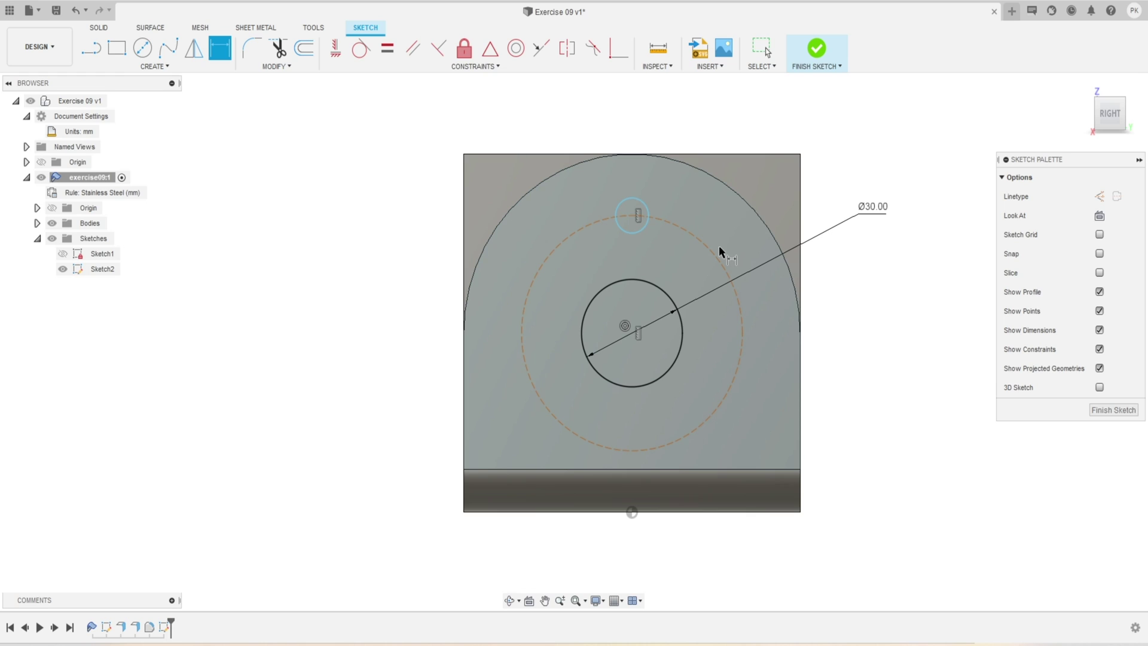
left_click(715, 250)
left_click(833, 167)
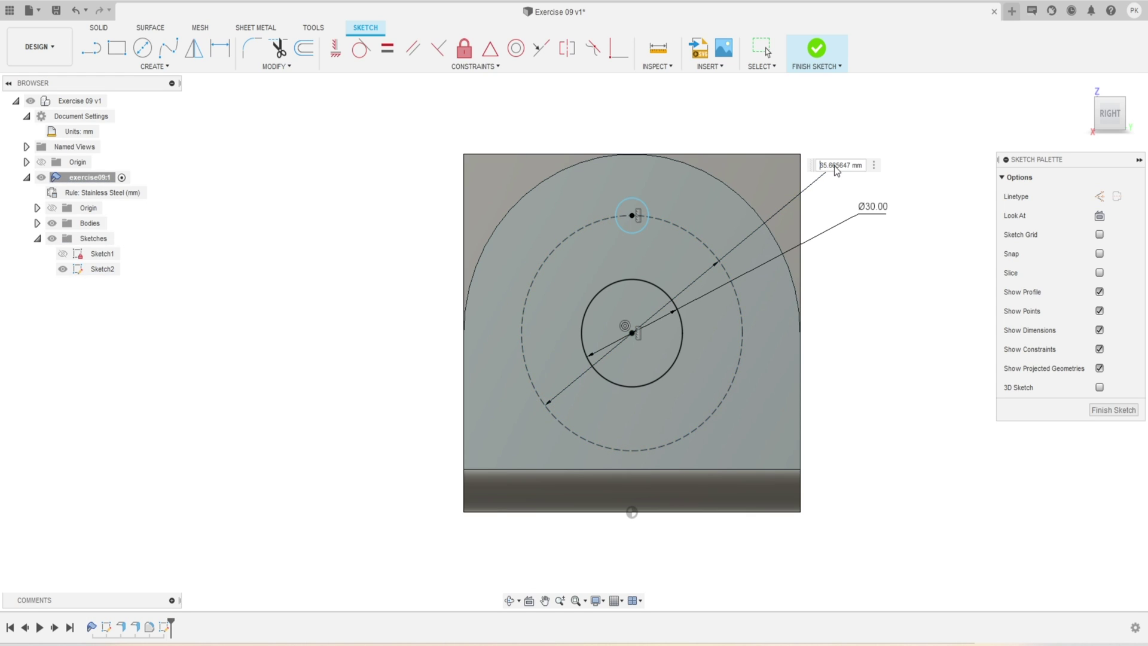
type("60")
key("Return")
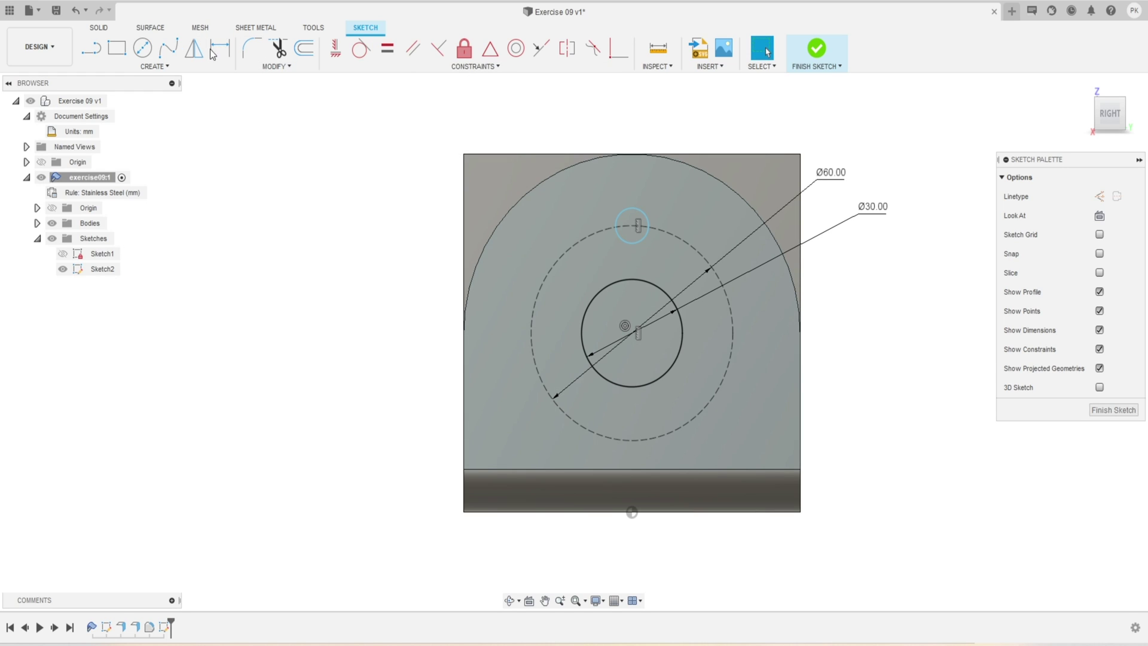
Step: Dimension the small top circle to 10 mm diameter and select it
left_click(646, 210)
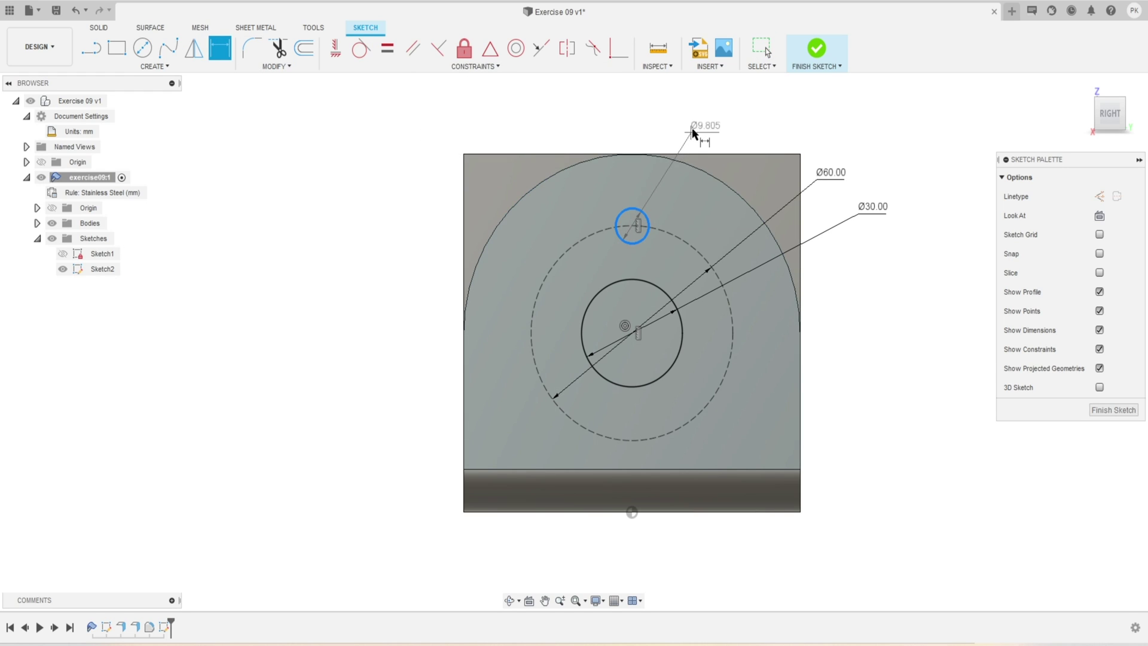
left_click(696, 132)
type("10")
key("Return")
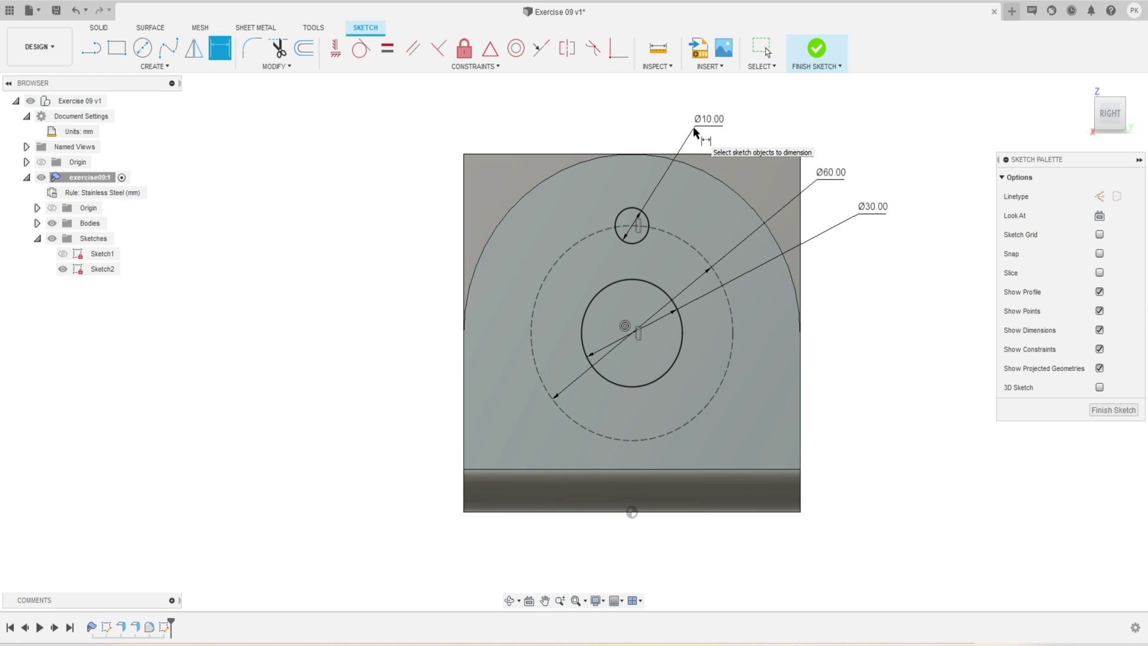
left_click(644, 238)
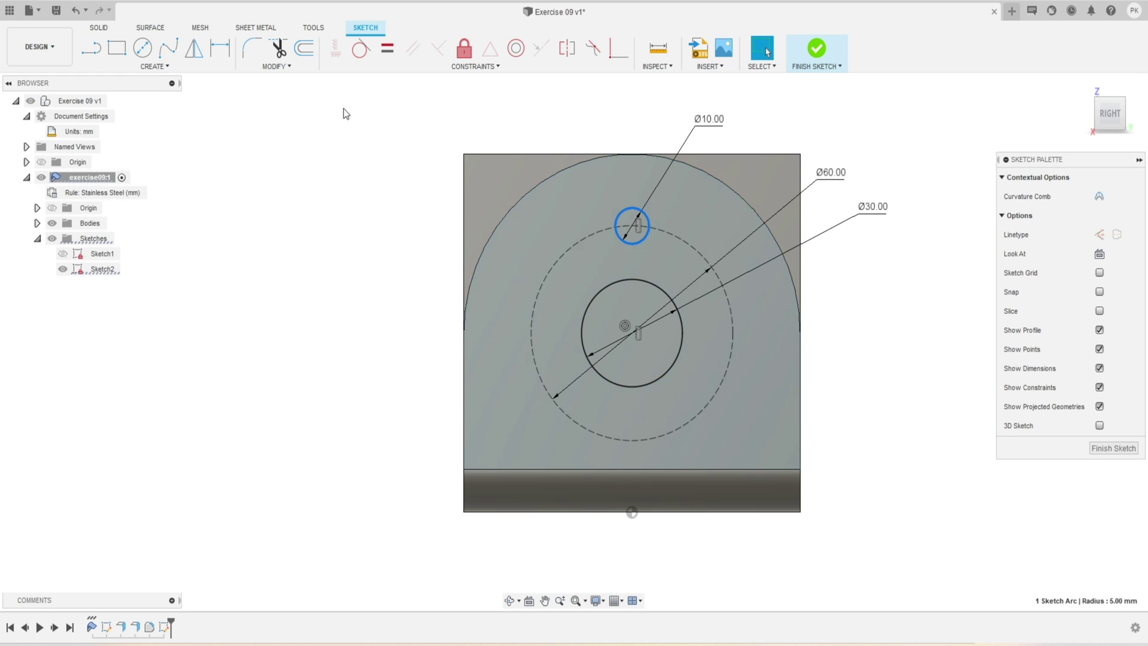
Step: Circular-pattern the 10 mm circle four times around the sketch centre and finish the sketch
left_click(154, 67)
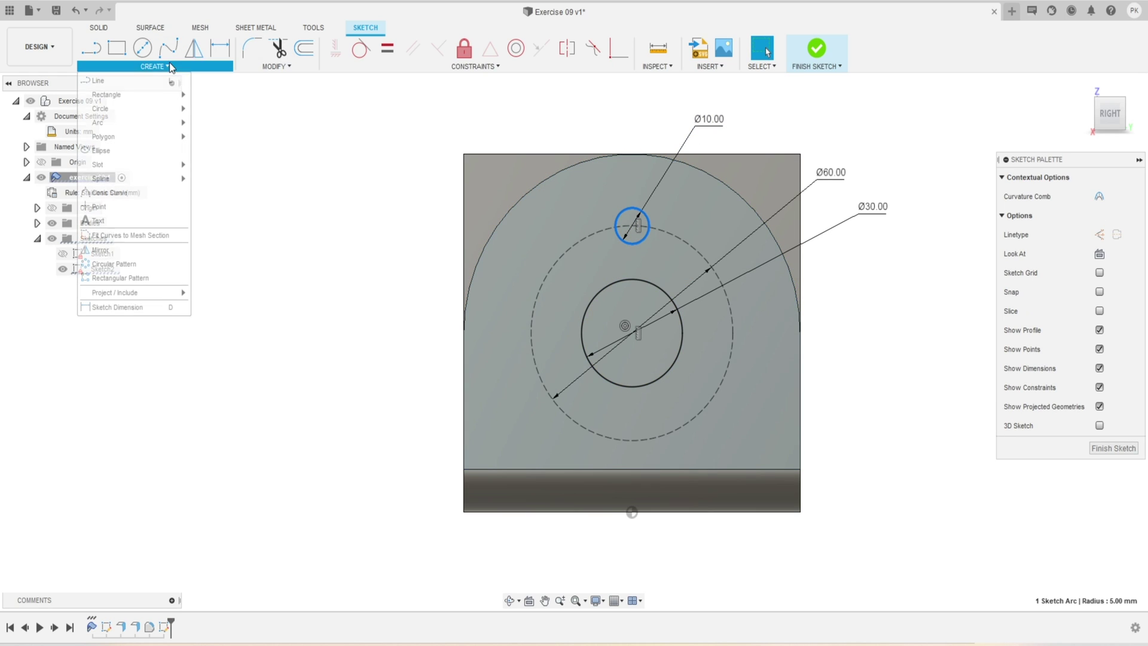
left_click(144, 265)
left_click(913, 196)
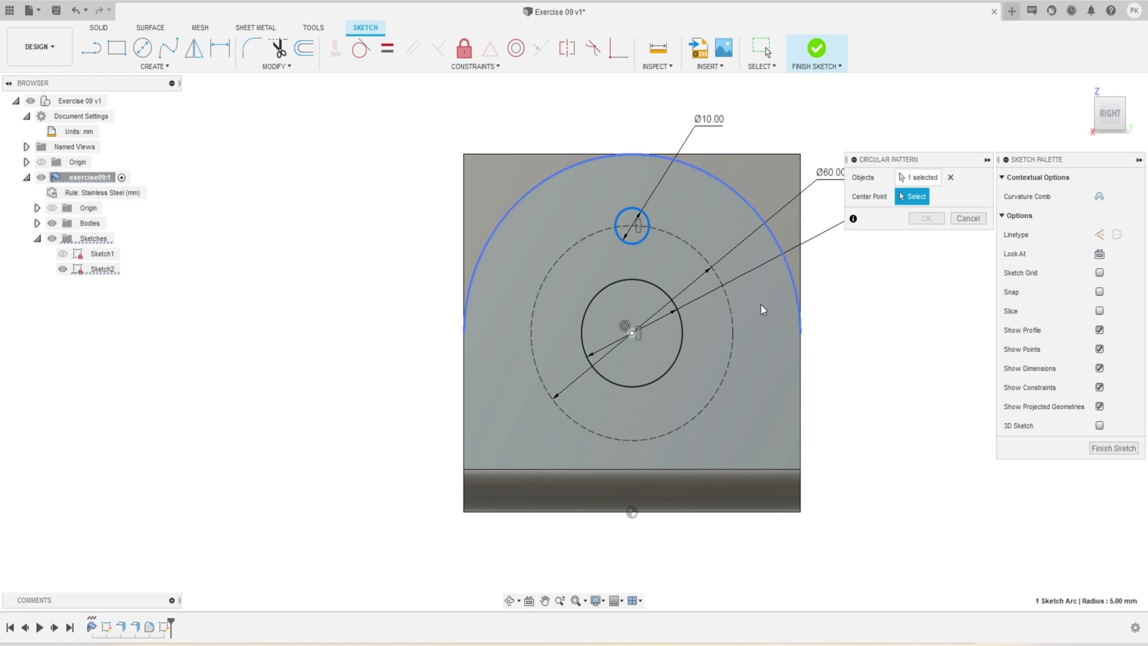
left_click(632, 332)
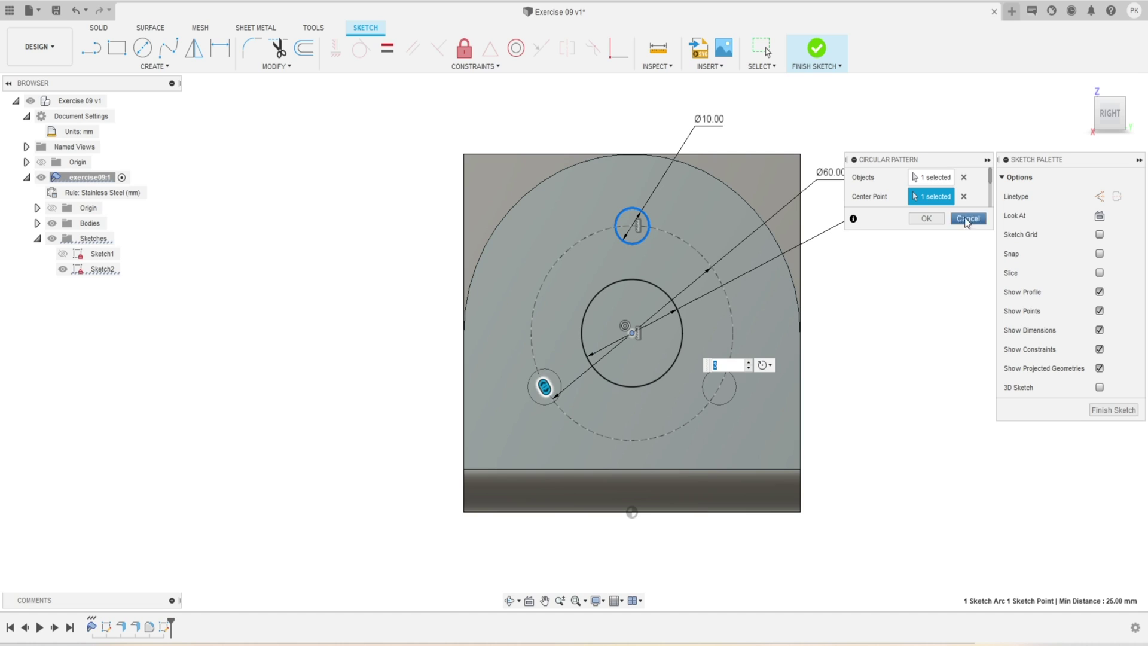
scroll(990, 200, "down", 2)
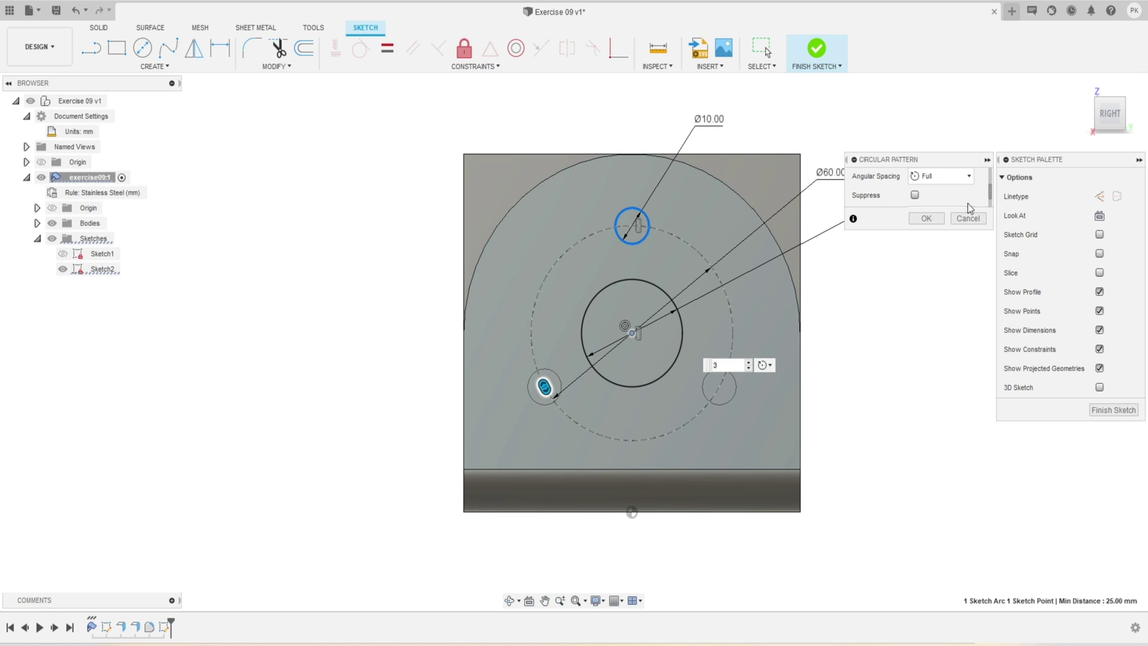
scroll(962, 198, "up", 2)
scroll(954, 197, "down", 3)
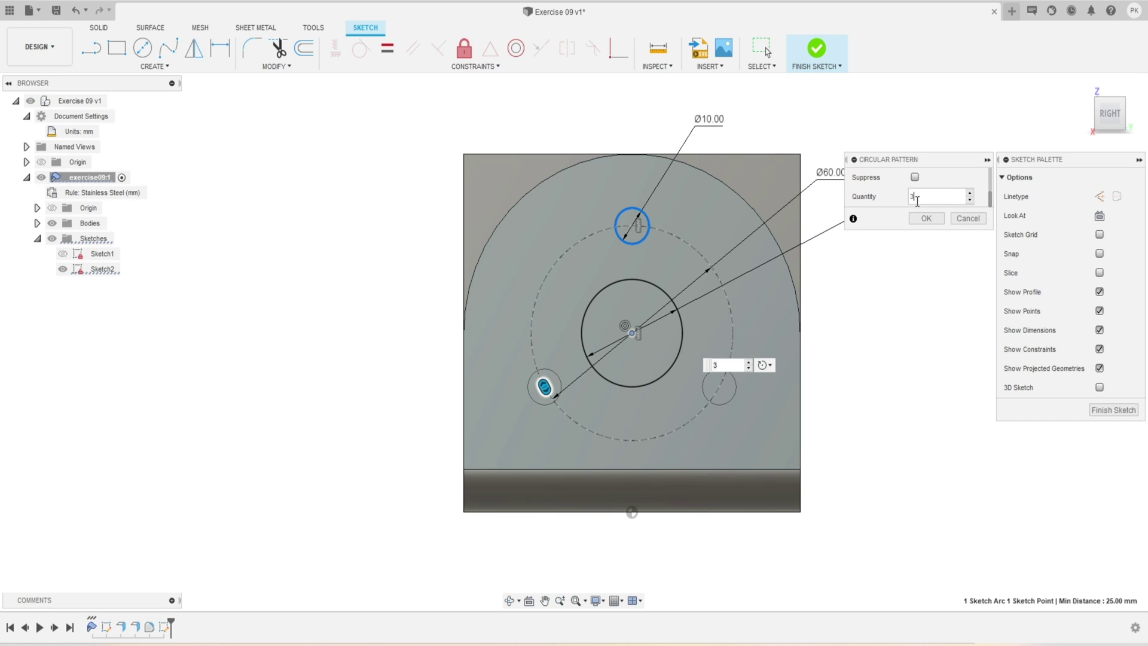
left_click(926, 218)
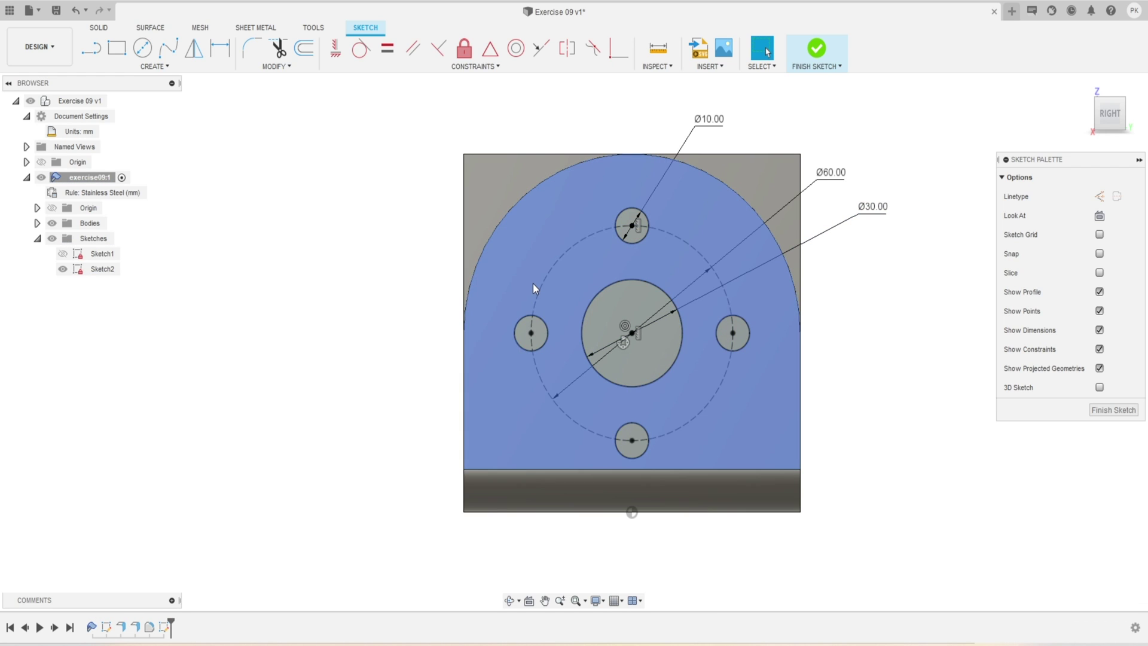
left_click(817, 58)
Step: Cut the Ø30 centre hole and four Ø10 holes 6 mm through the arched wall
scroll(828, 171, "down", 2)
middle_click_drag(623, 220, 661, 239, "shift")
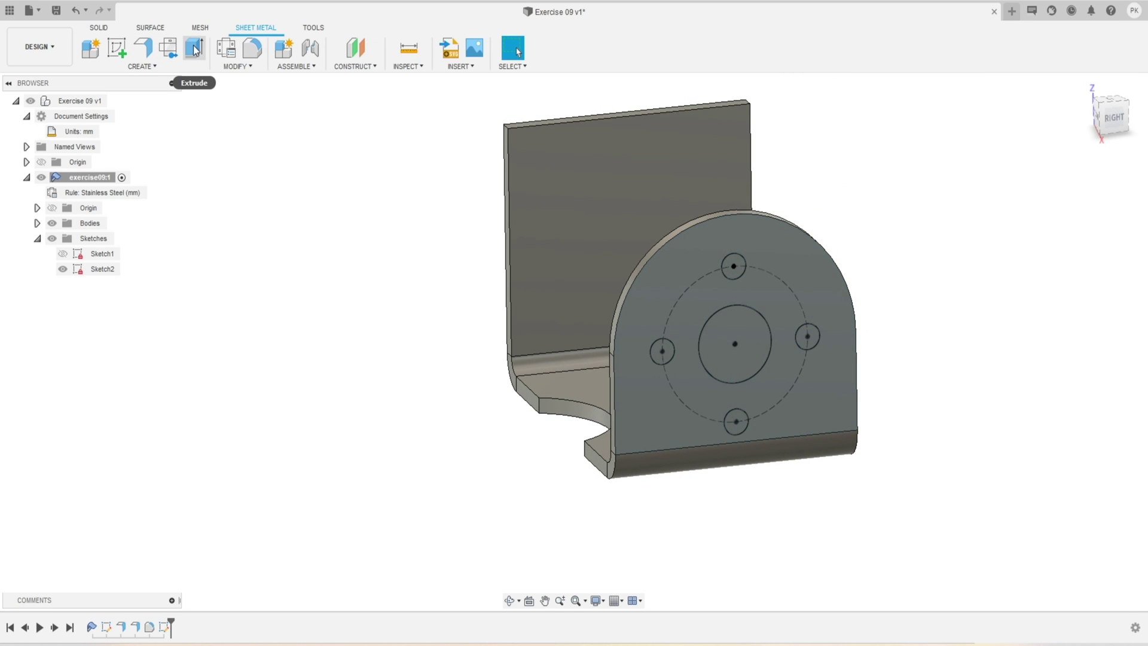
left_click(195, 50)
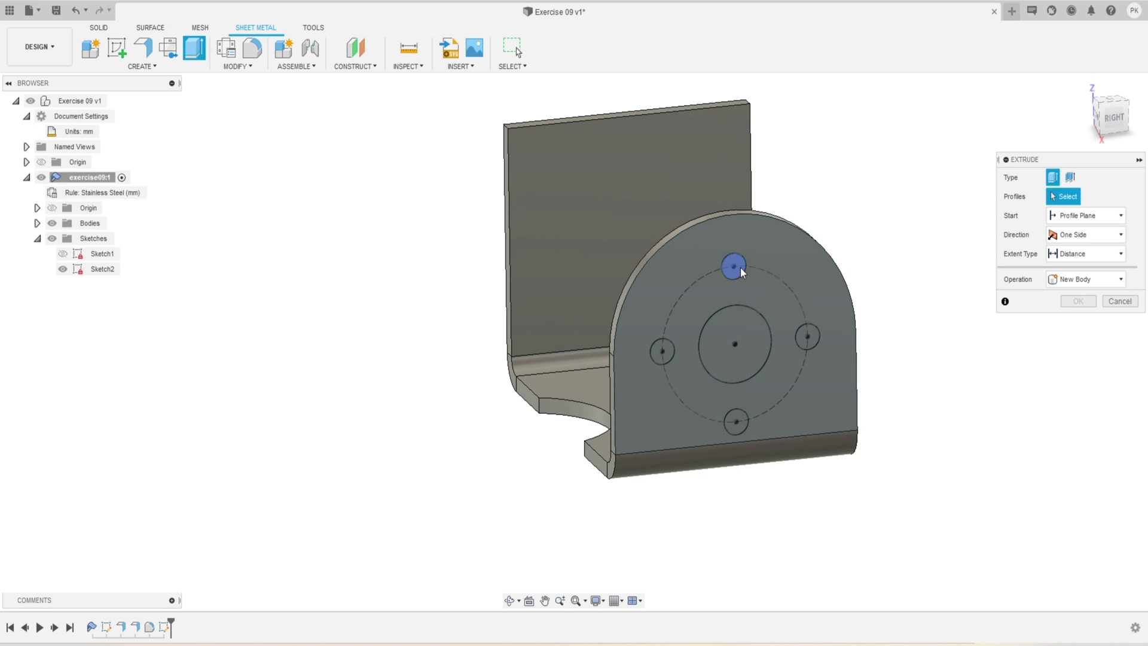
left_click(740, 267)
left_click(747, 355)
left_click(810, 339)
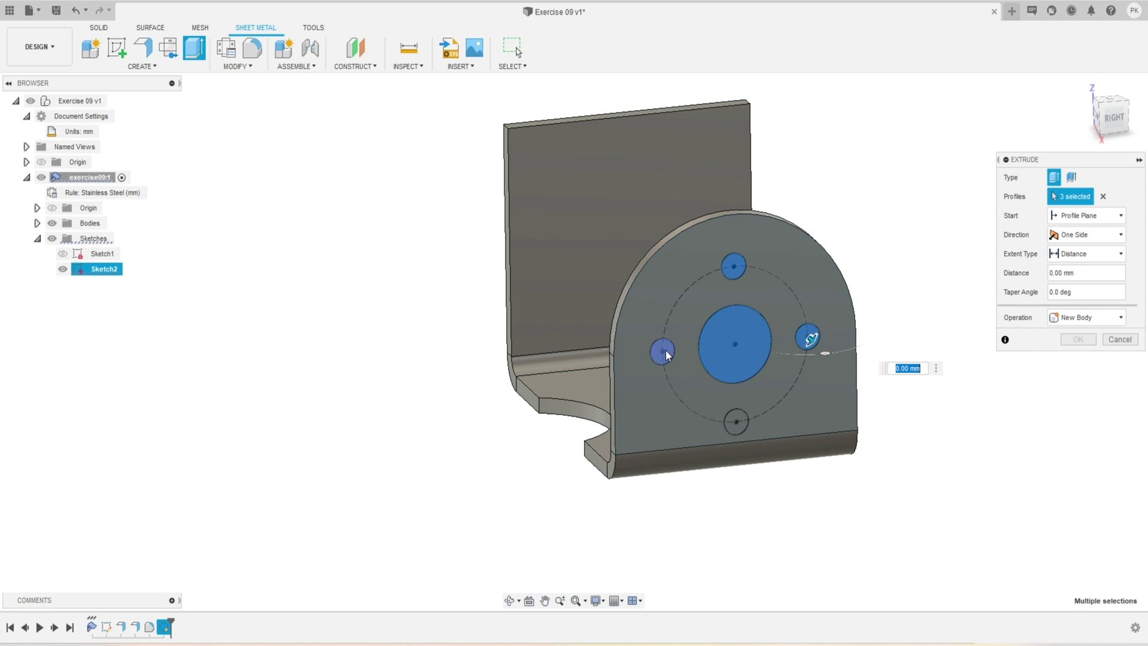
left_click(664, 352)
left_click(736, 421)
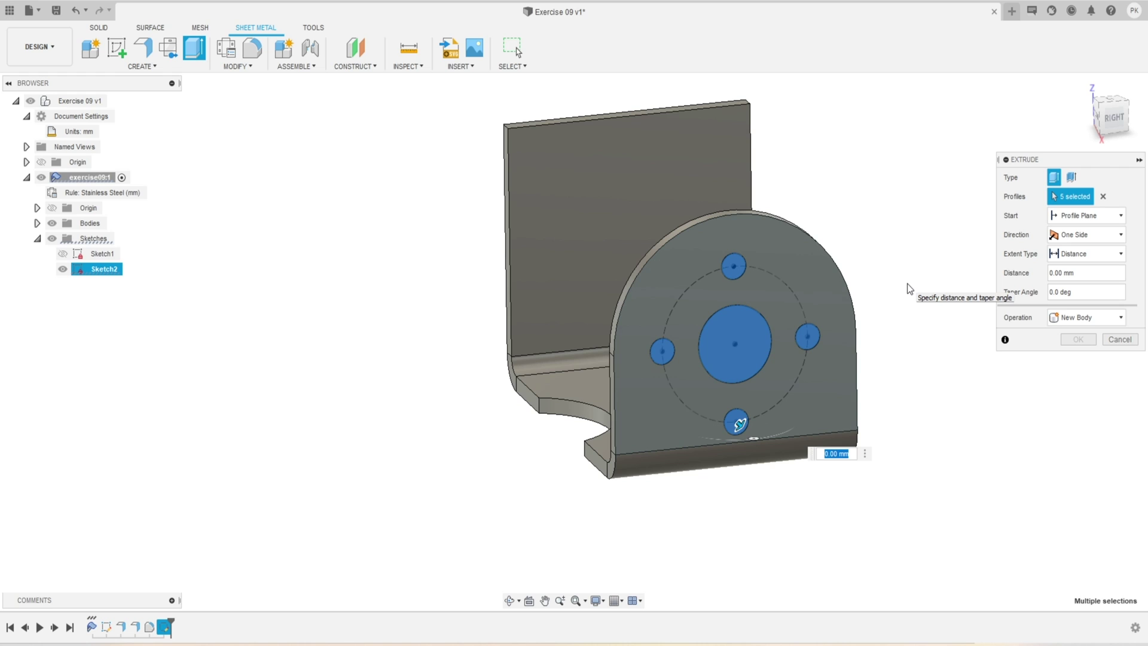
type("-6")
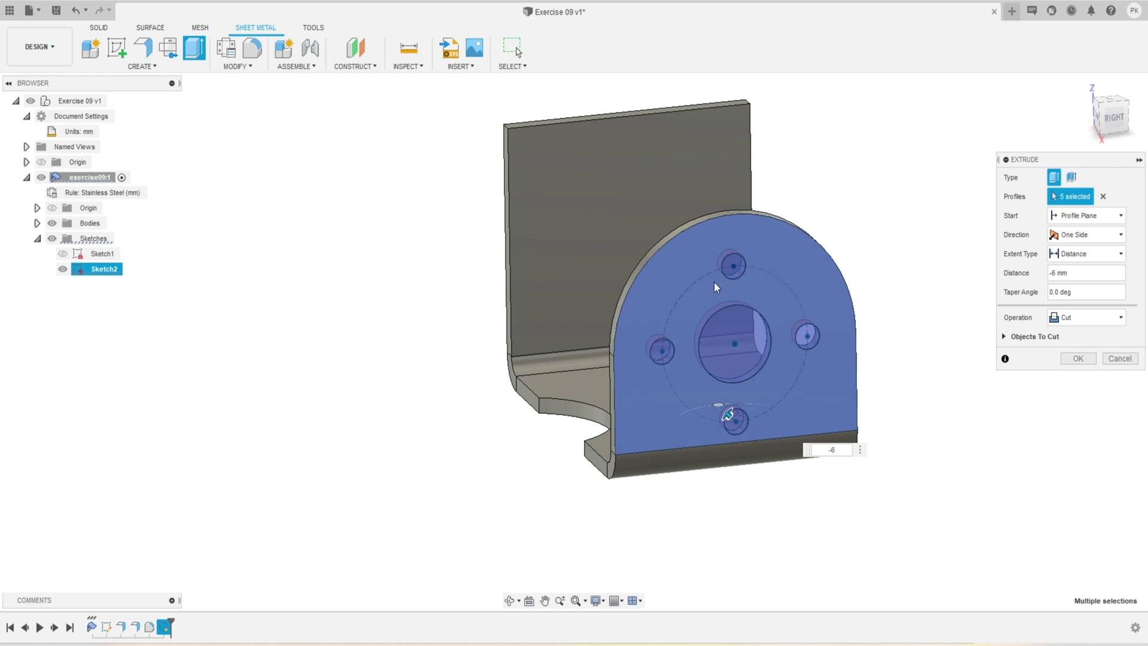
left_click(1078, 358)
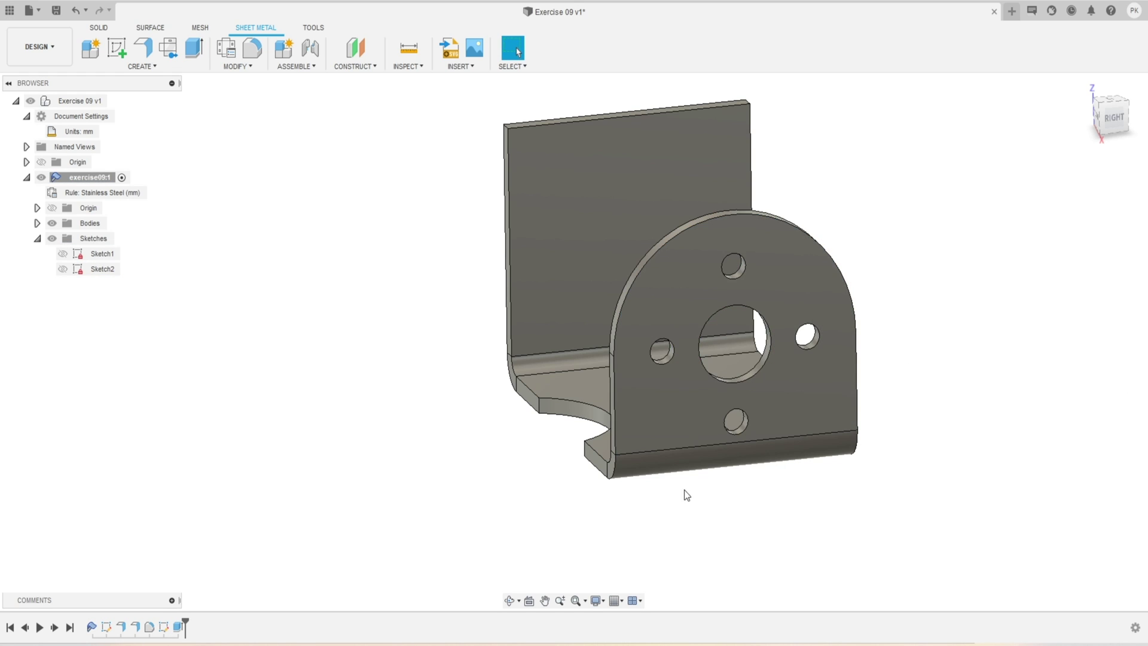
mouse_move(684, 490)
middle_mouse_down("shift")
mouse_move(664, 494)
mouse_move(700, 500)
middle_mouse_up("shift")
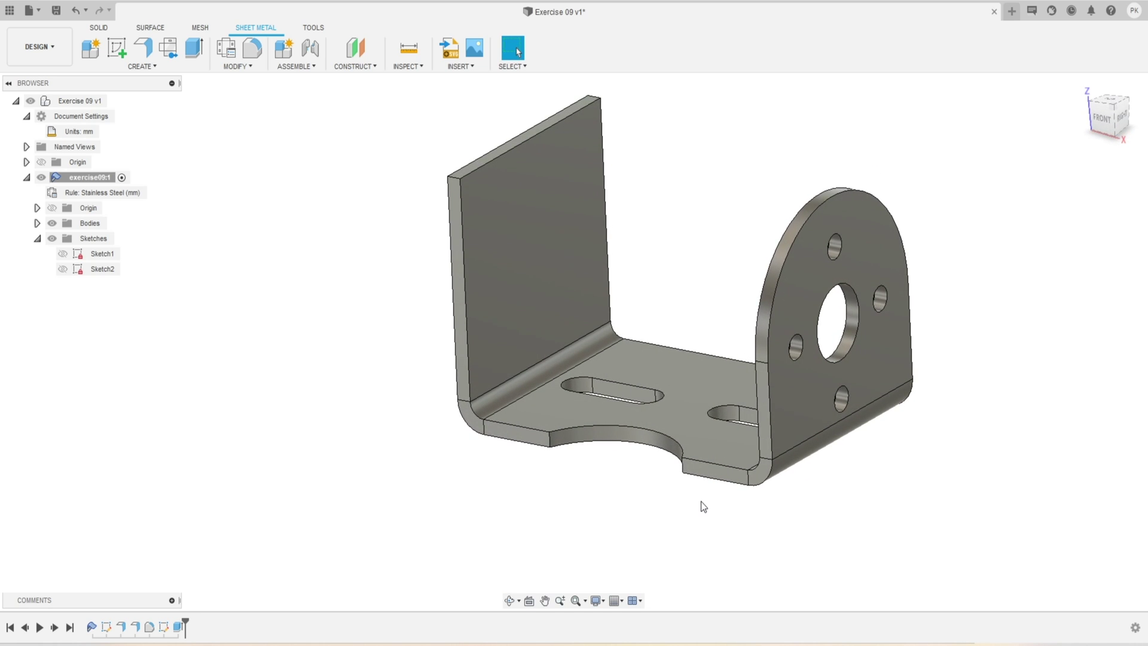
scroll(654, 367, "down", 2)
middle_click_drag(565, 307, 774, 389, "shift")
Step: Start a sketch on the tall flange and draw a vertical centre-to-centre slot down from the top edge
left_click(768, 339)
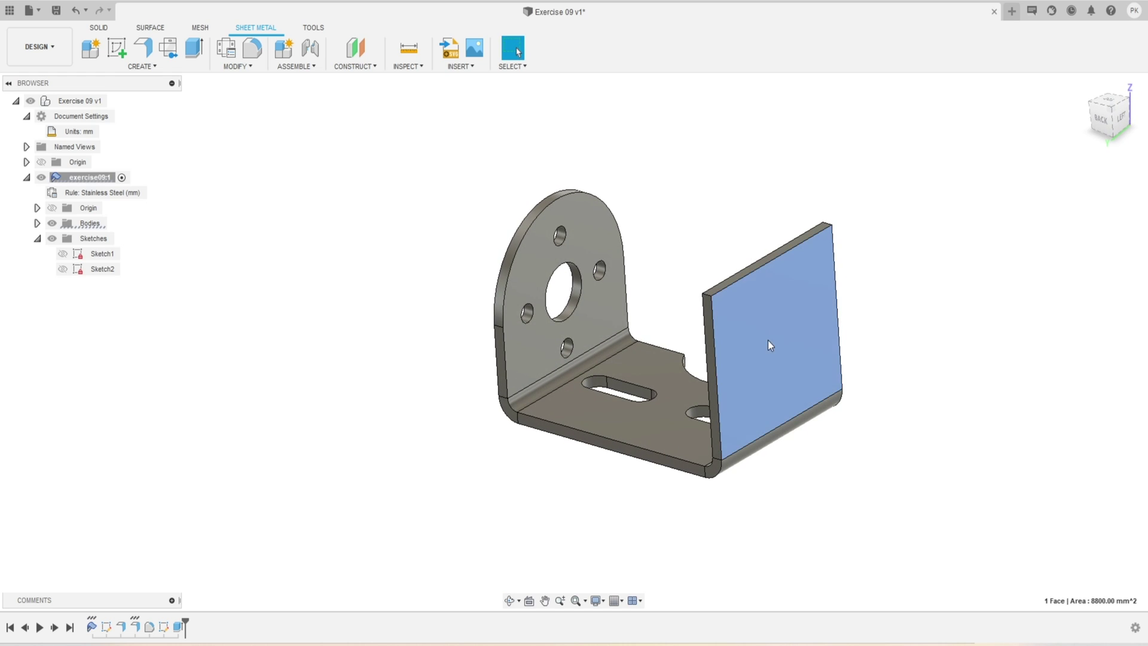
left_click(116, 48)
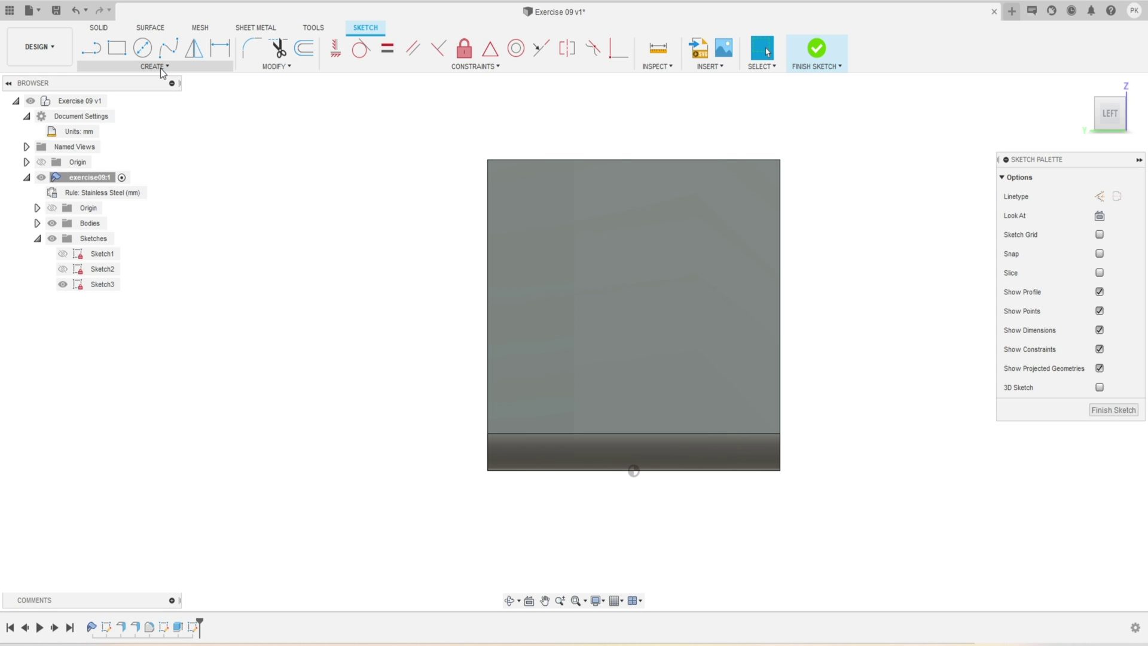
left_click(161, 67)
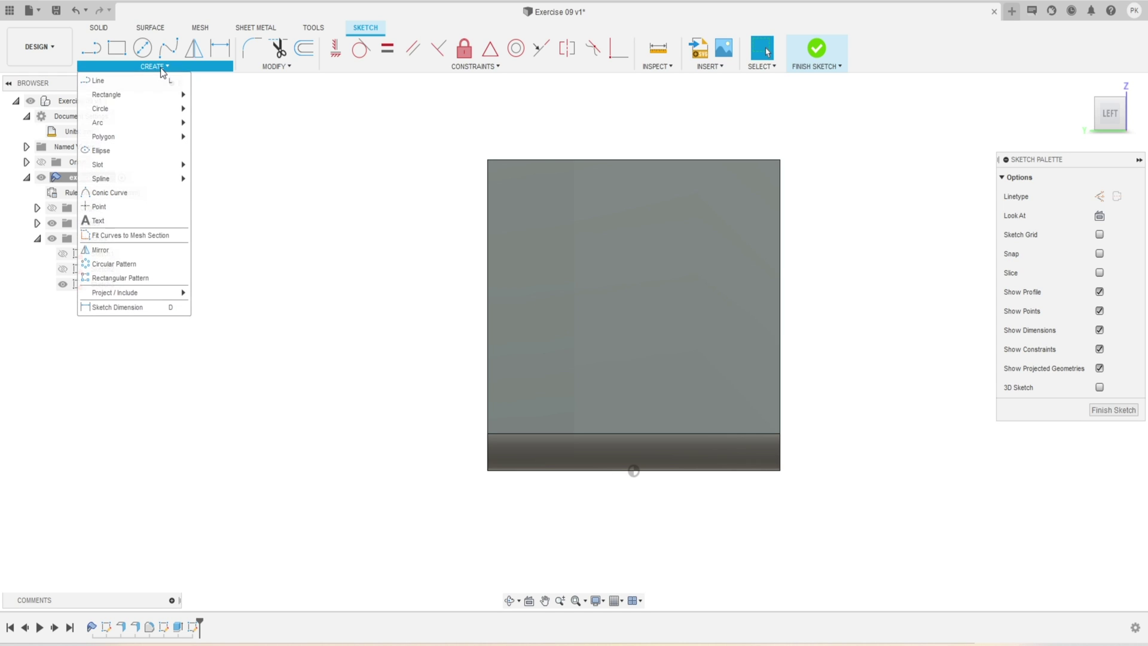
mouse_move(142, 166)
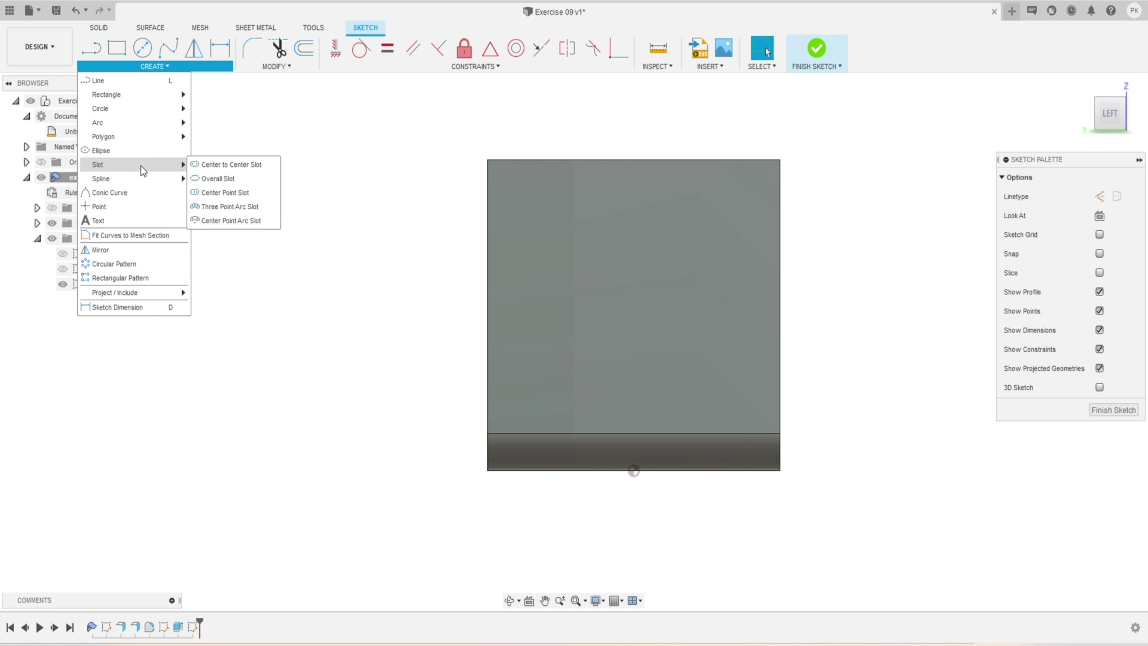
left_click(214, 165)
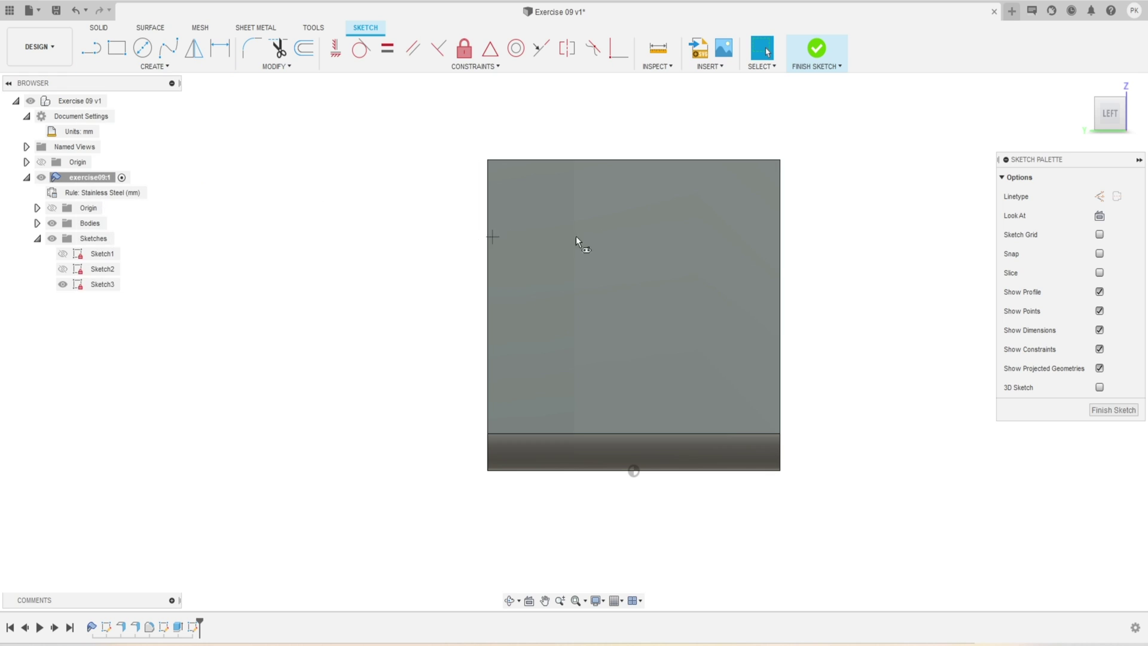
left_click(634, 160)
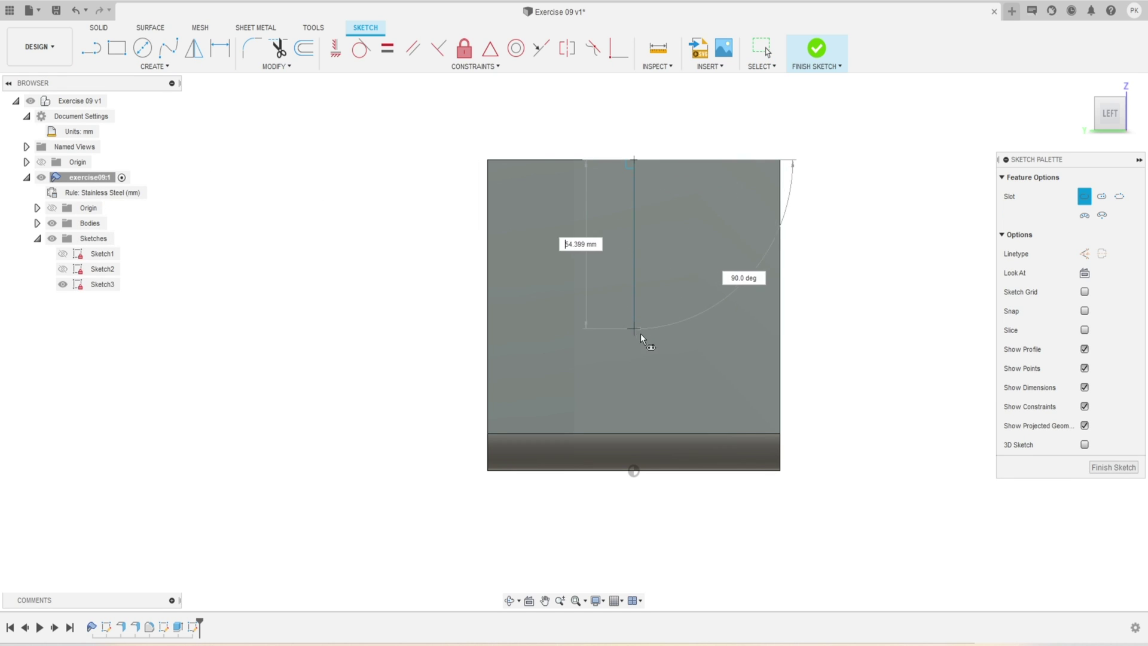
left_click(634, 352)
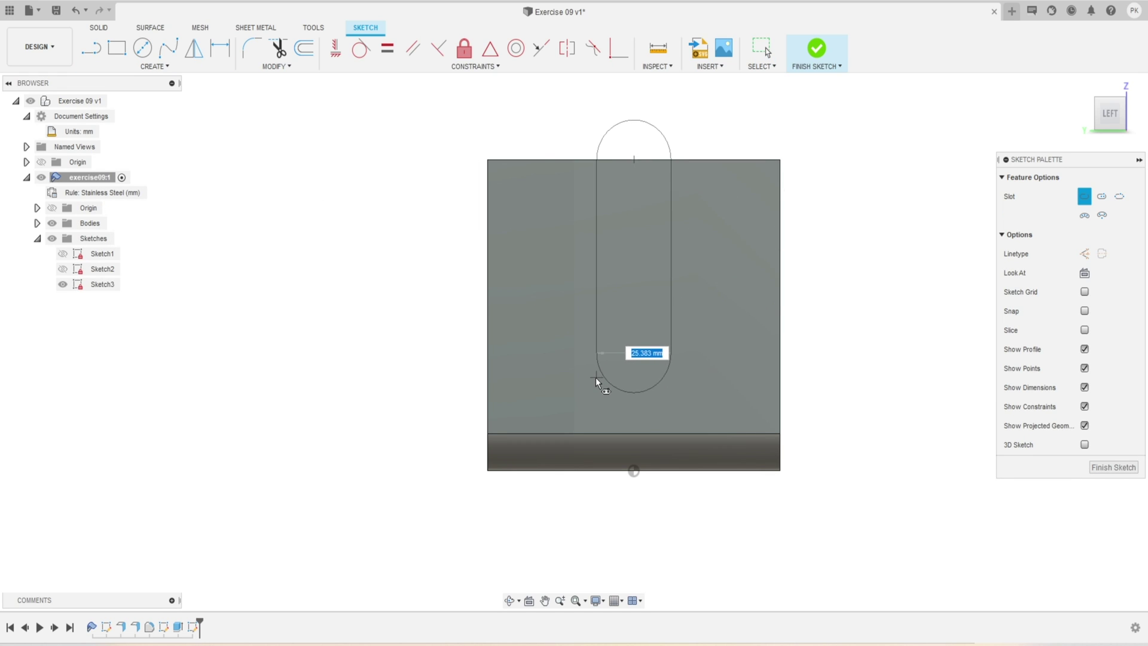
left_click(594, 378)
key("Escape")
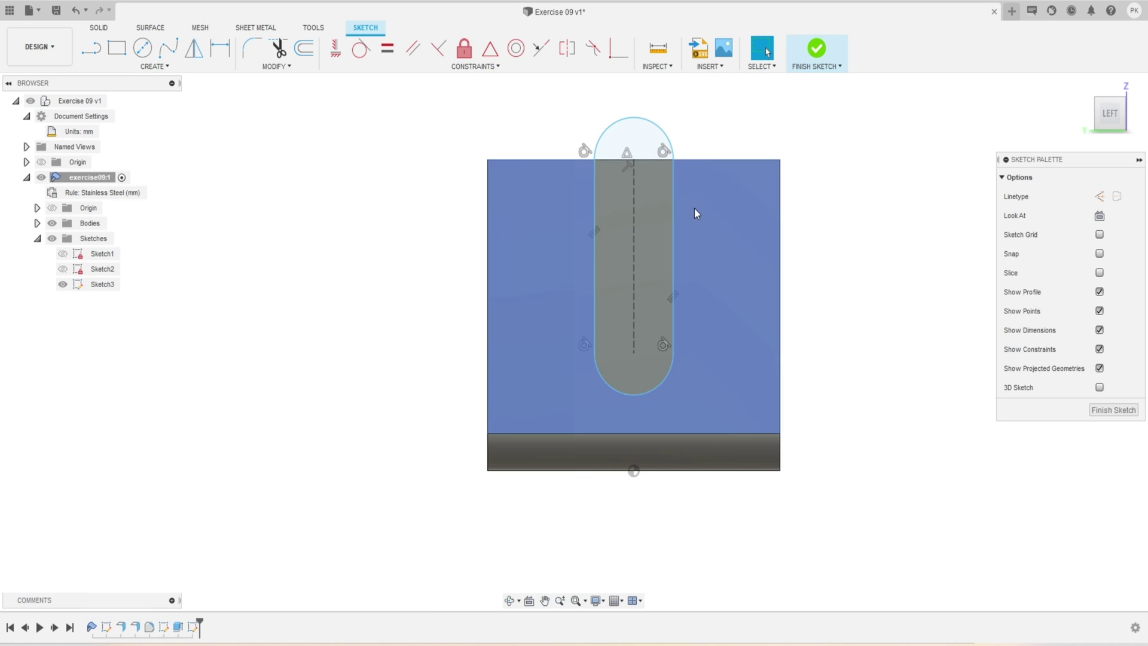
Step: Dimension the slot's centre-to-centre length to 60 mm
key("d")
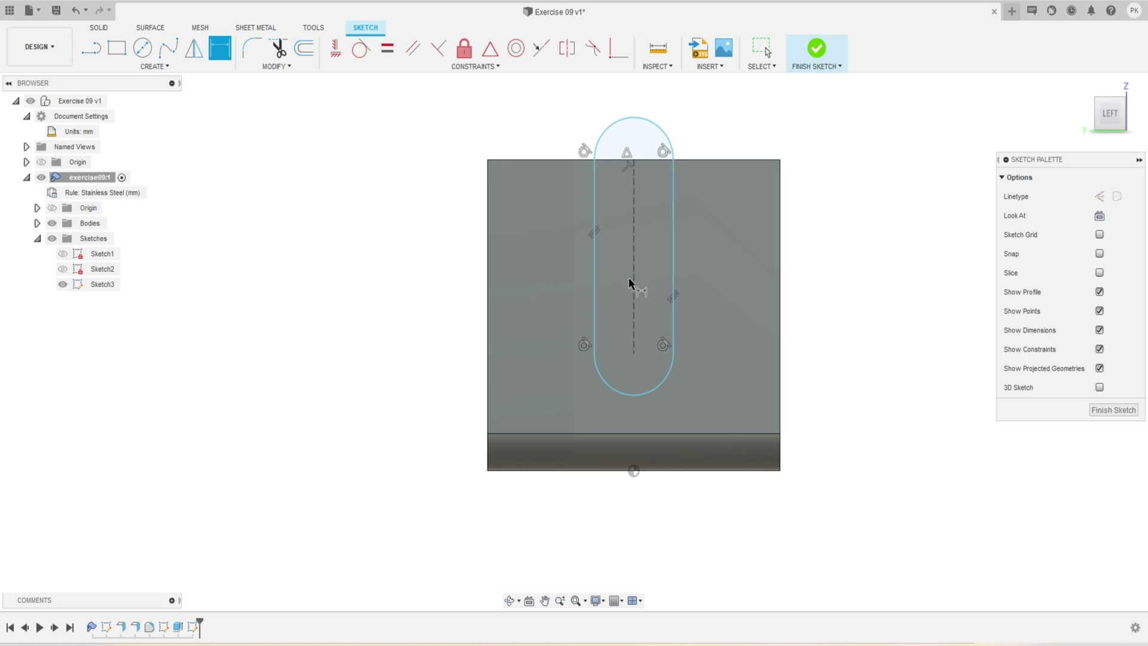
left_click(634, 282)
left_click(834, 288)
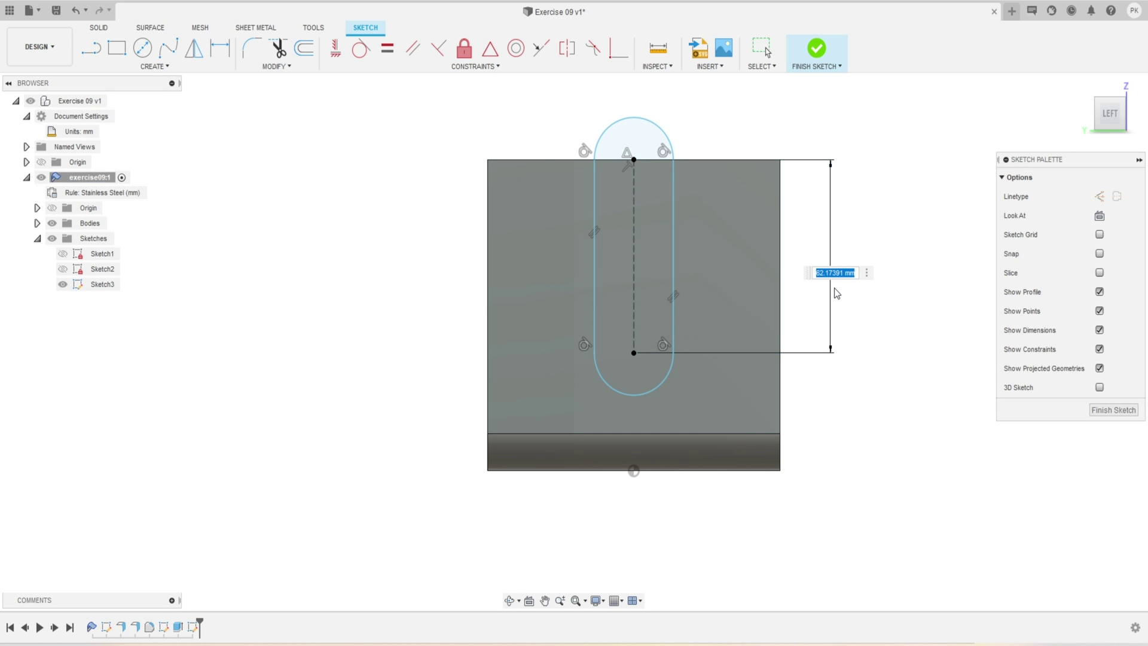
type("60")
key("Return")
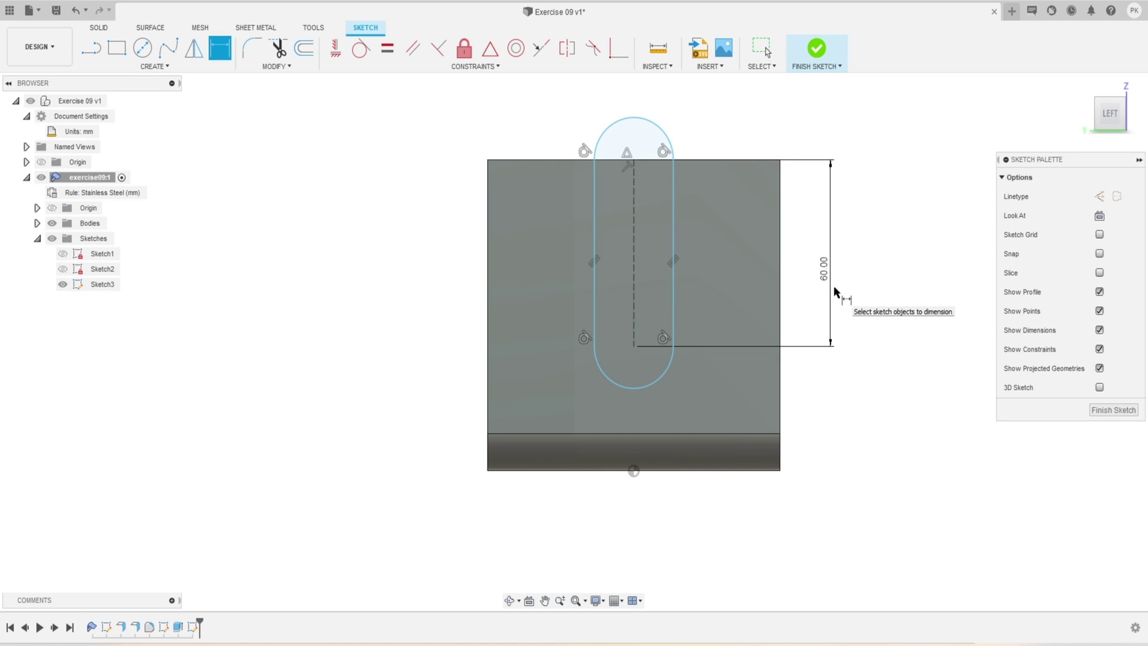
key("Escape")
Step: Give the slot's end arc a 12.5 mm radius
left_click(220, 48)
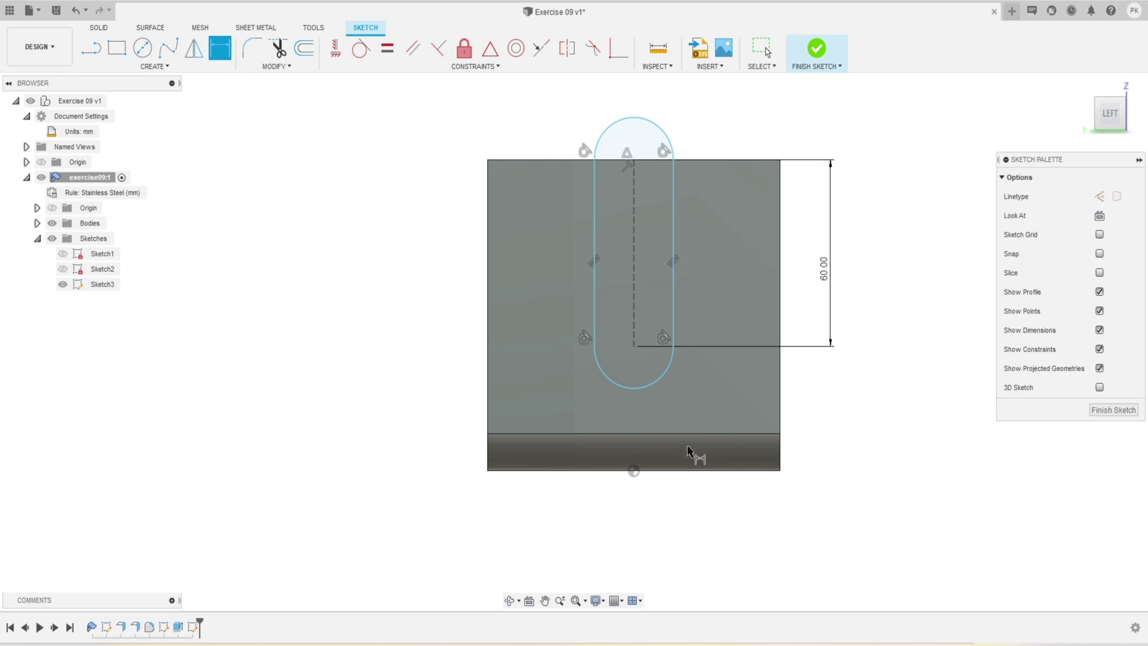
left_click(655, 389)
left_click(705, 515)
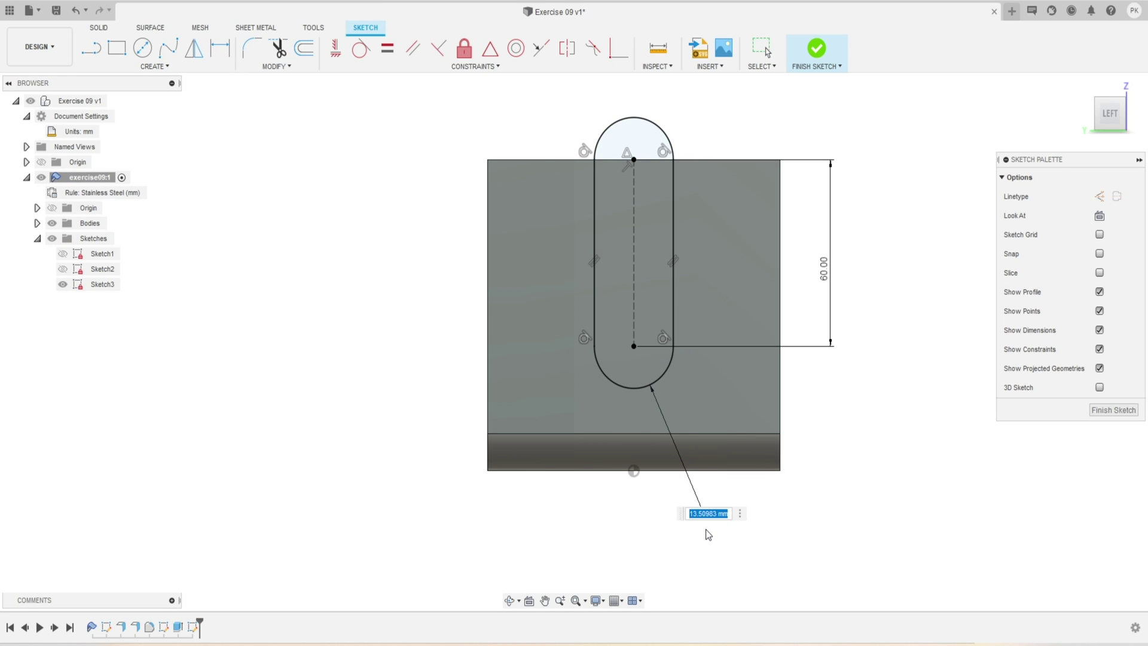
type("12.5")
key("Return")
key("Escape")
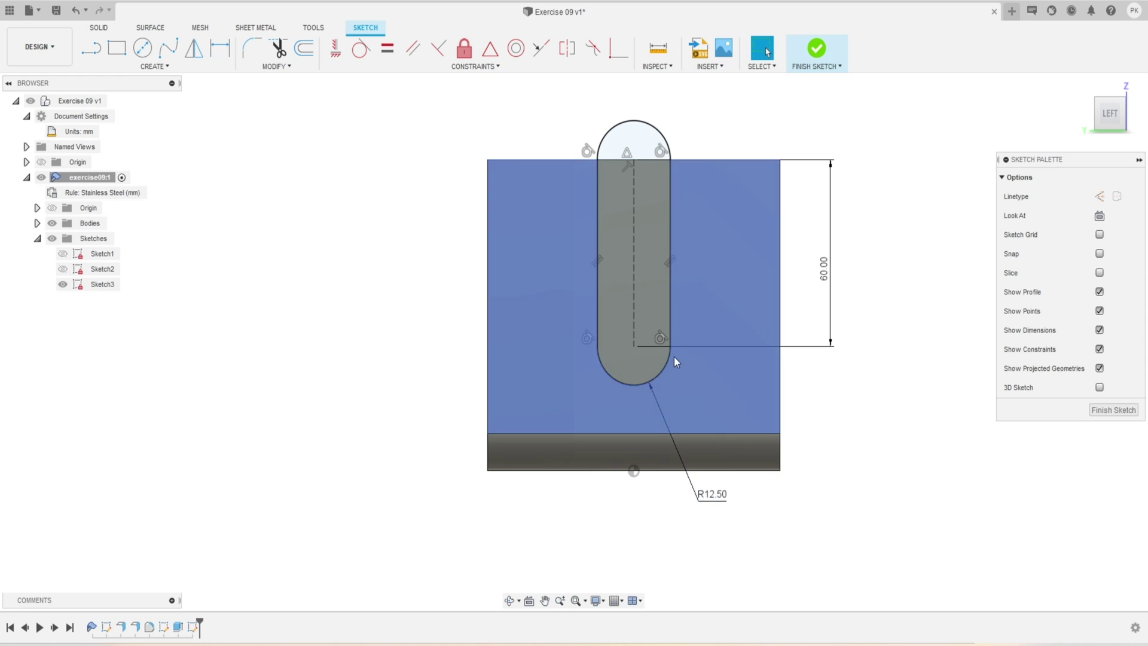
scroll(729, 267, "up", 2)
scroll(665, 281, "down", 2)
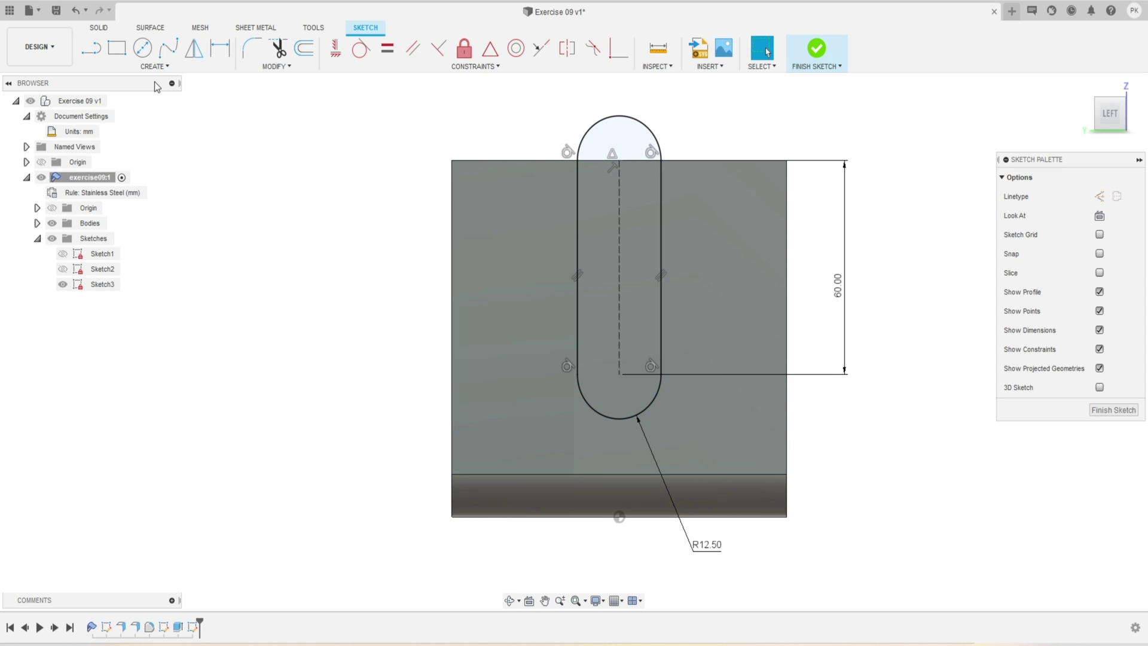
Step: Draw four centre-diameter circles beside the slot, two on each side
left_click(146, 52)
left_click(509, 224)
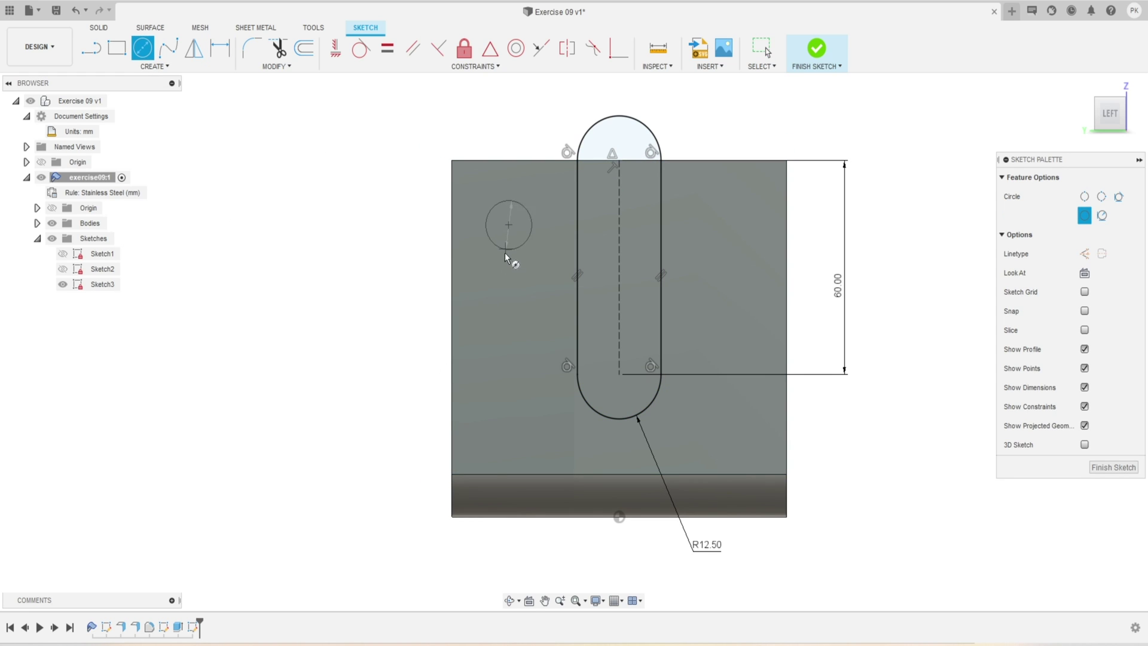
left_click(508, 364)
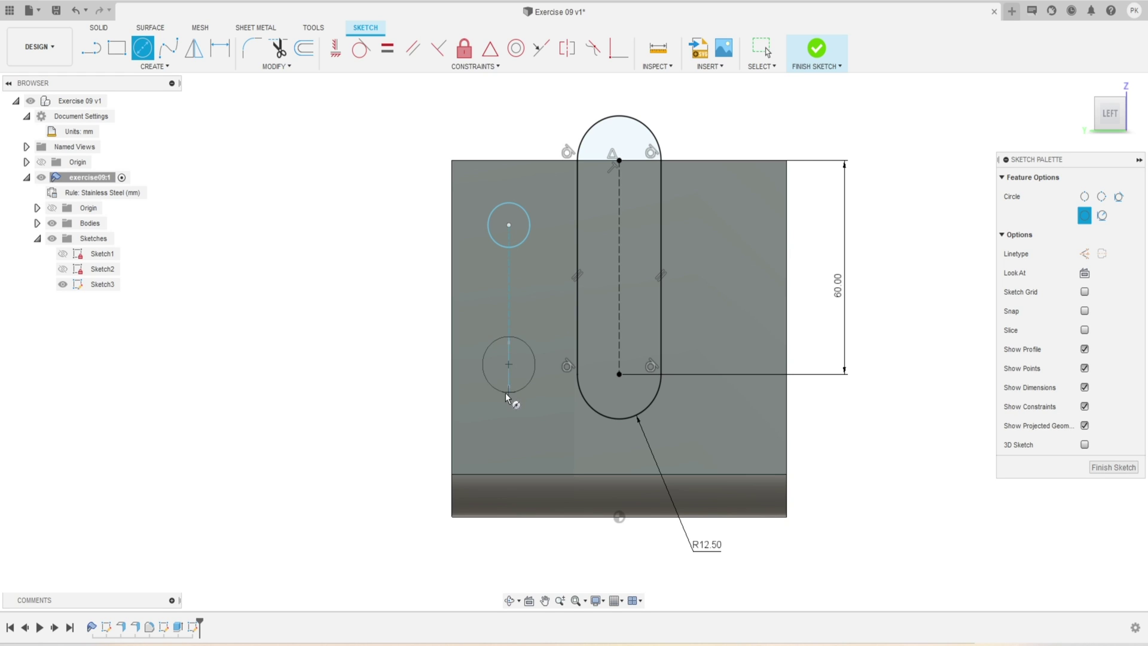
left_click(505, 394)
left_click(741, 215)
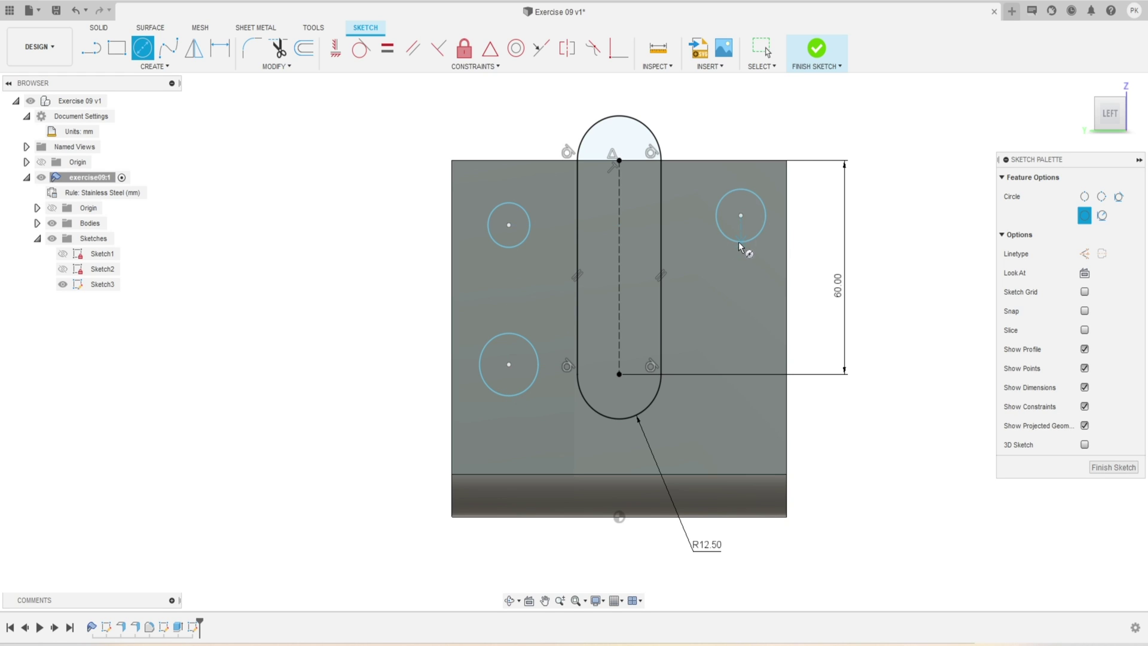
left_click(741, 348)
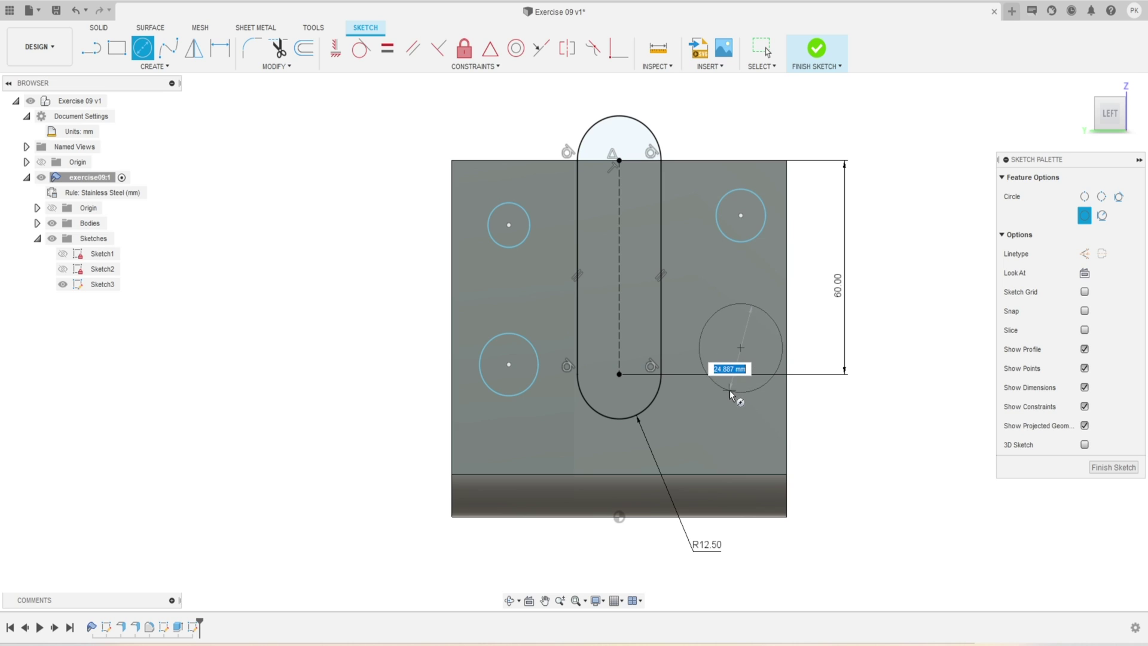
left_click(732, 390)
key("Escape")
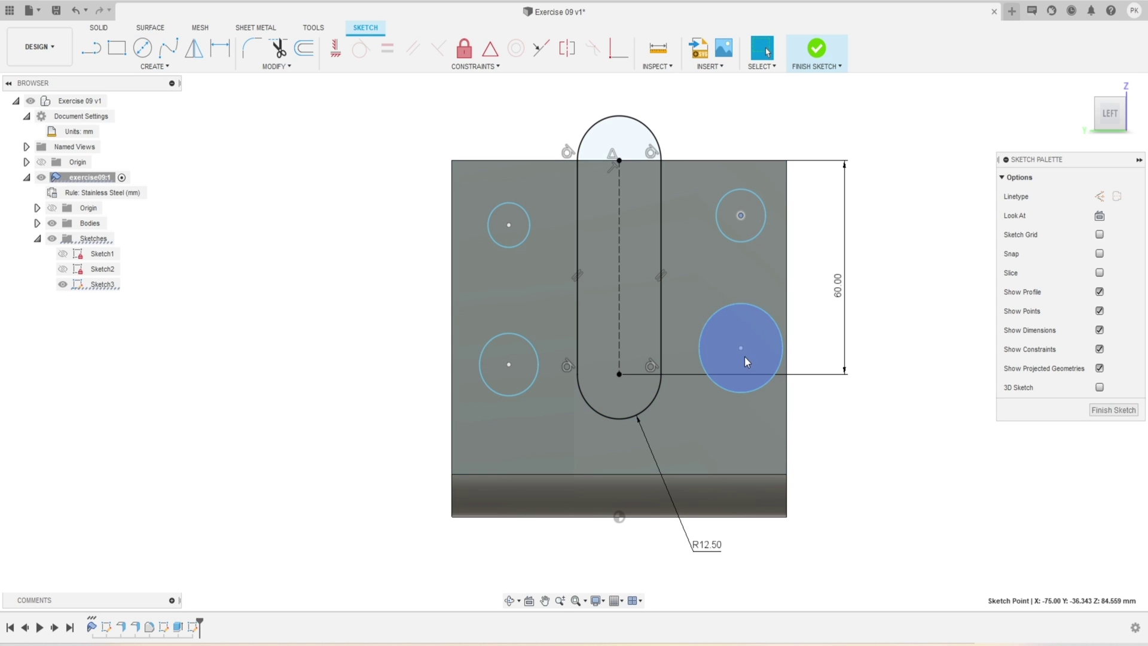
Step: Align the left hole centres vertically and level the two upper hole centres horizontally
left_click(336, 51)
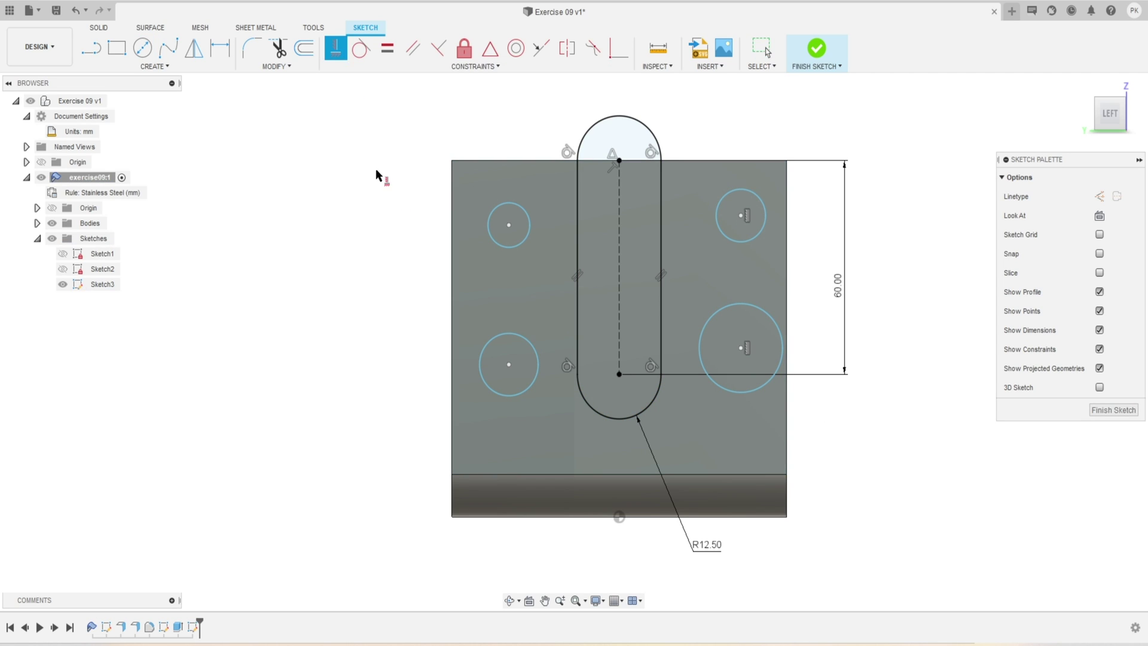
left_click(508, 225)
left_click(509, 363)
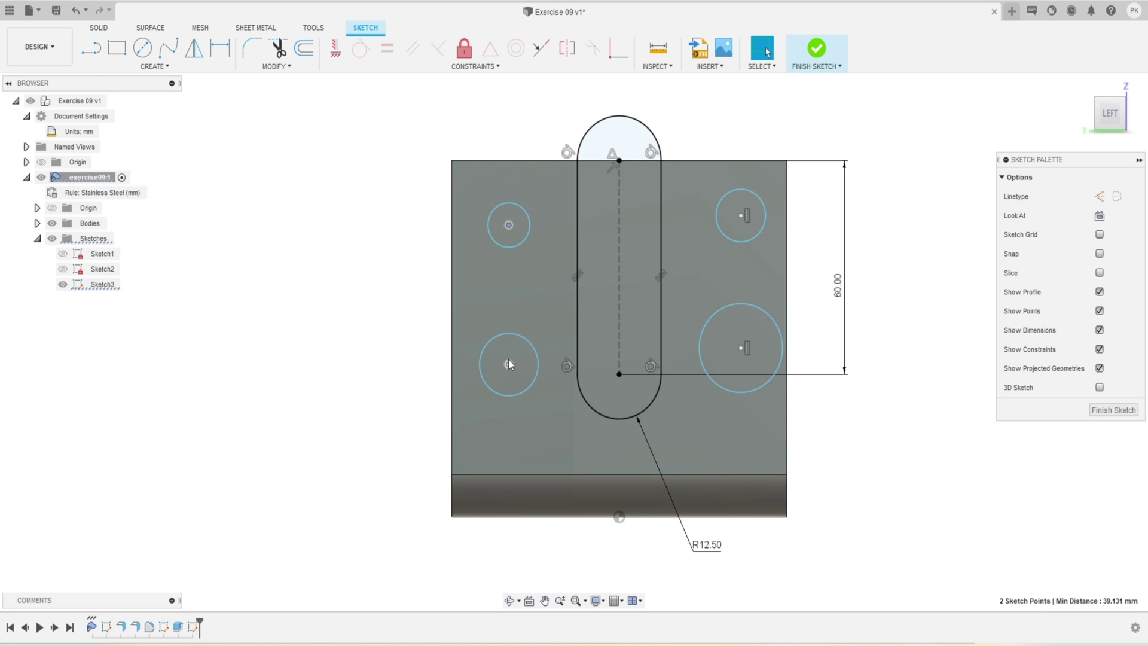
key("Escape")
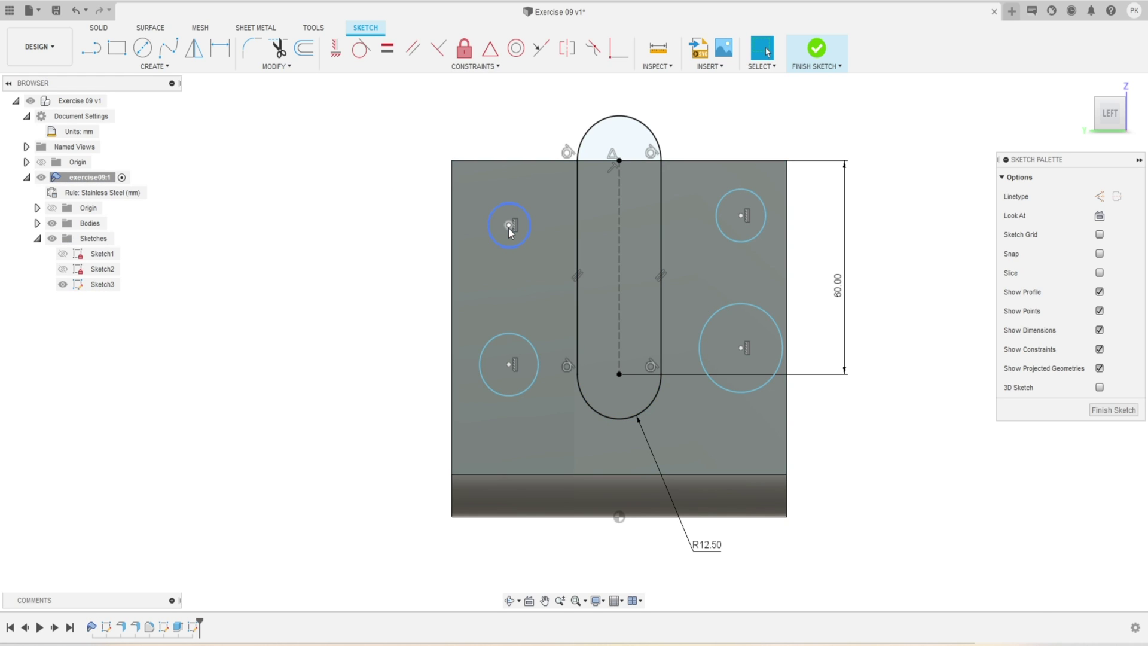
left_click(509, 225)
left_click(740, 215)
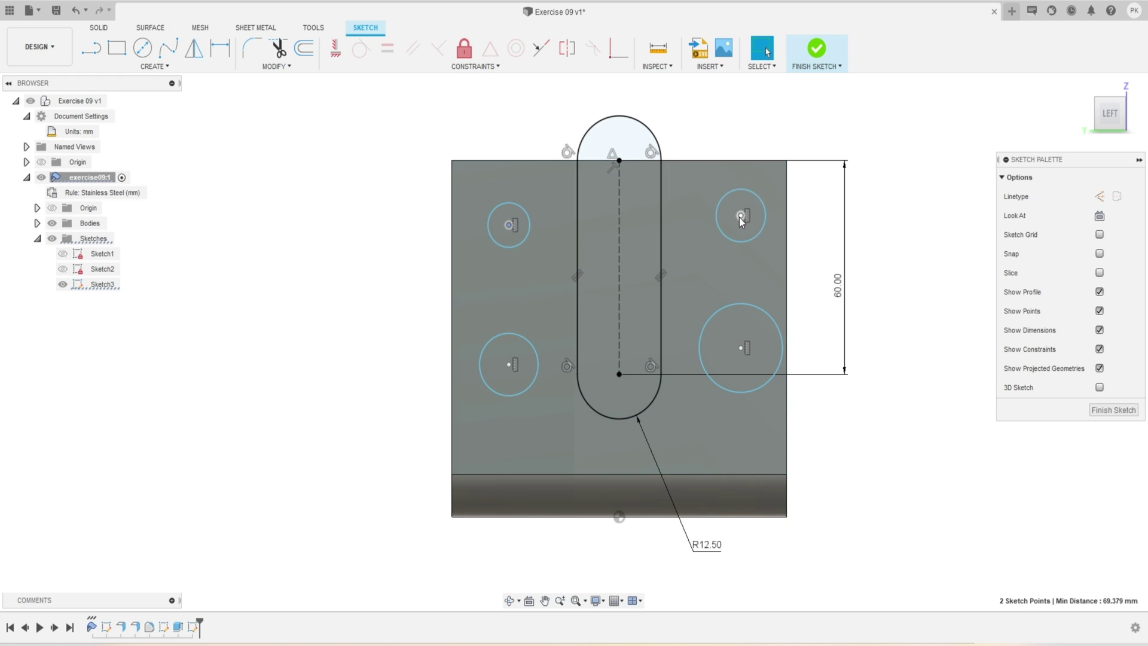
left_click(336, 50)
left_click(508, 369)
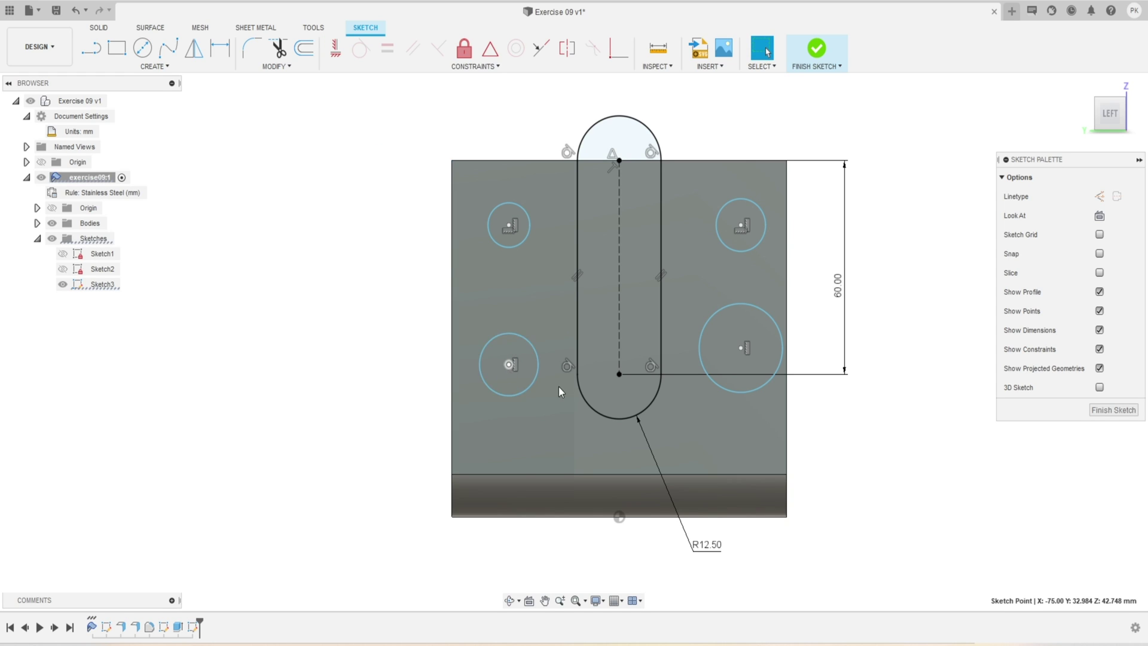
Step: Level the two lower hole centres horizontally
left_click(741, 350)
left_click(336, 51)
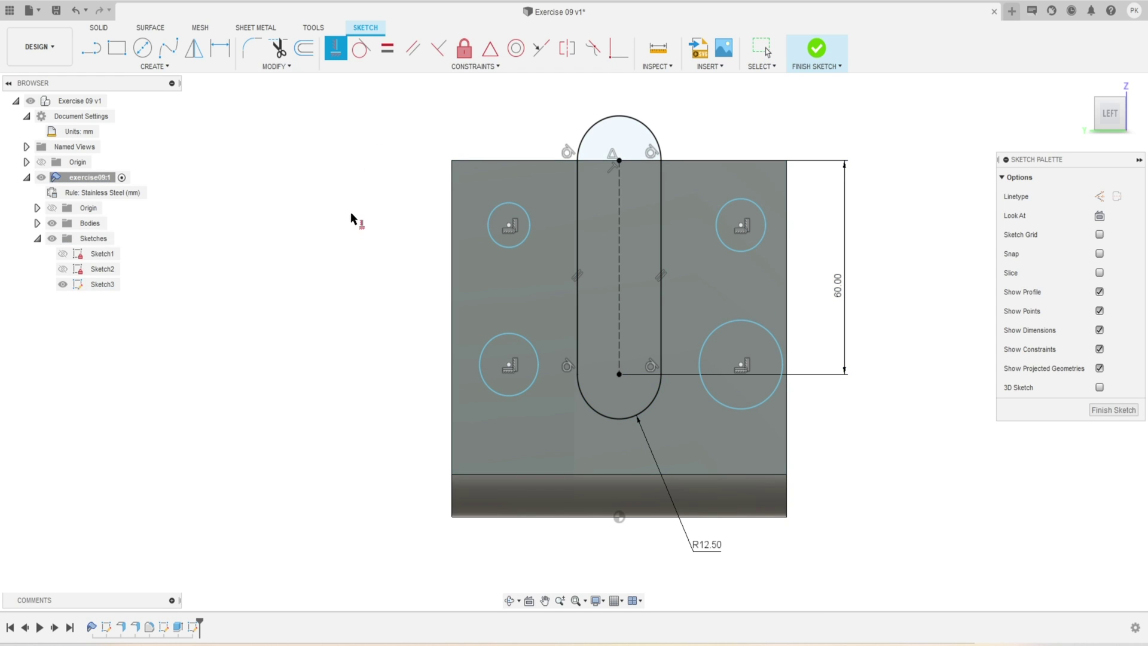
key("Escape")
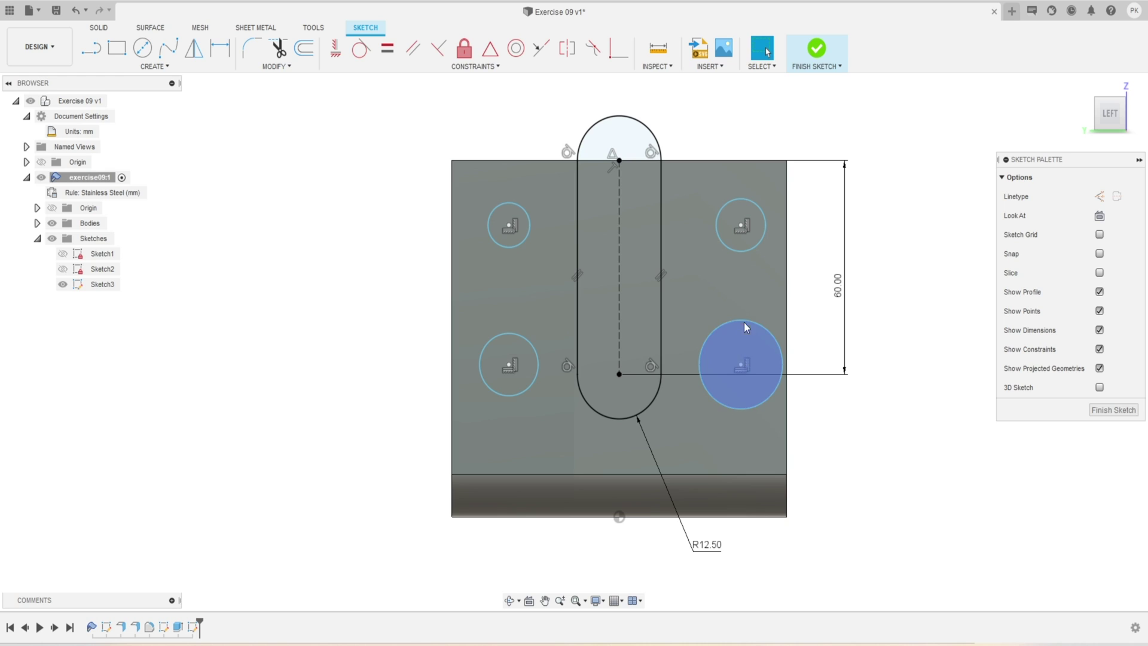
Step: Constrain all four holes to be equal in diameter
left_click(510, 246)
left_click(535, 343)
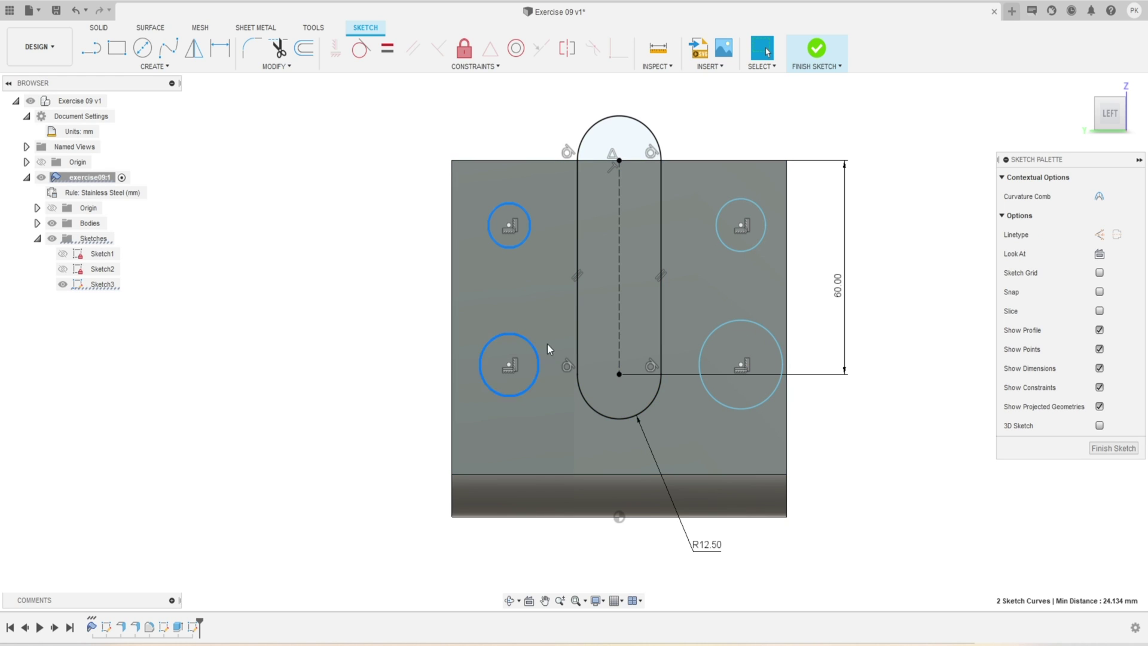
left_click(730, 249)
left_click(744, 323)
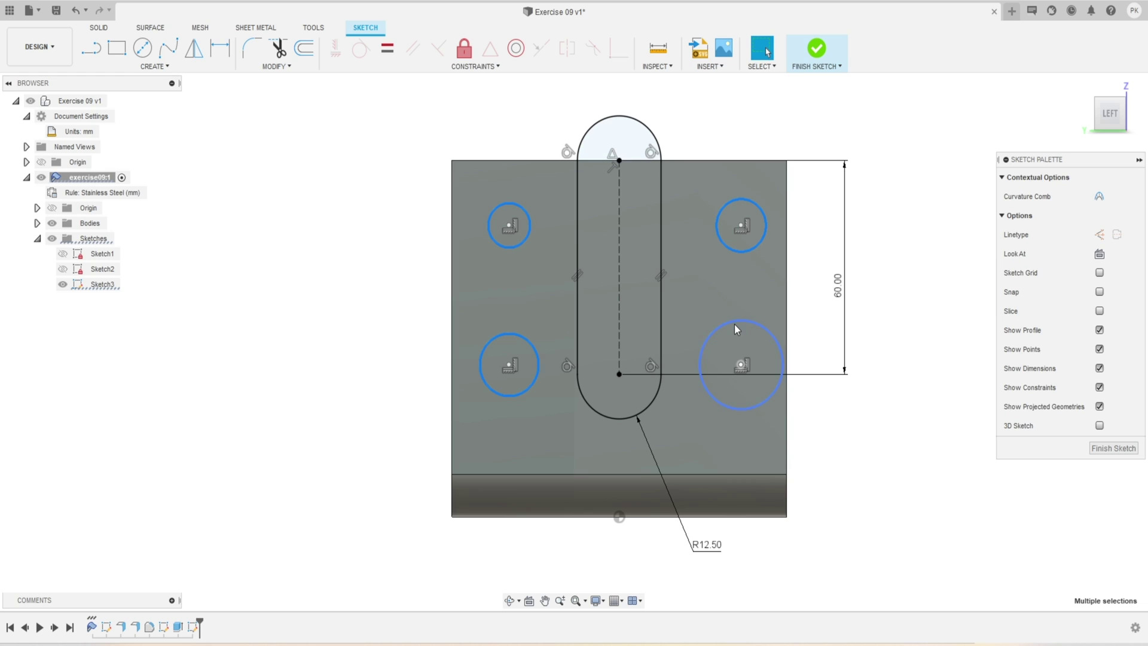
left_click(389, 50)
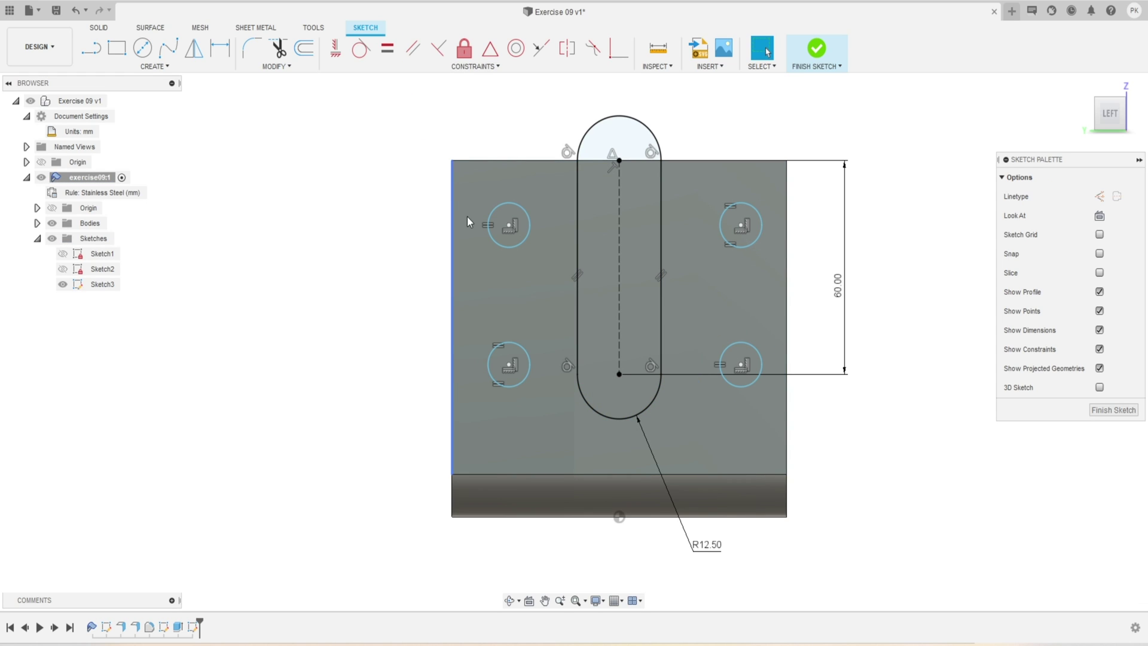
scroll(688, 347, "up", 2)
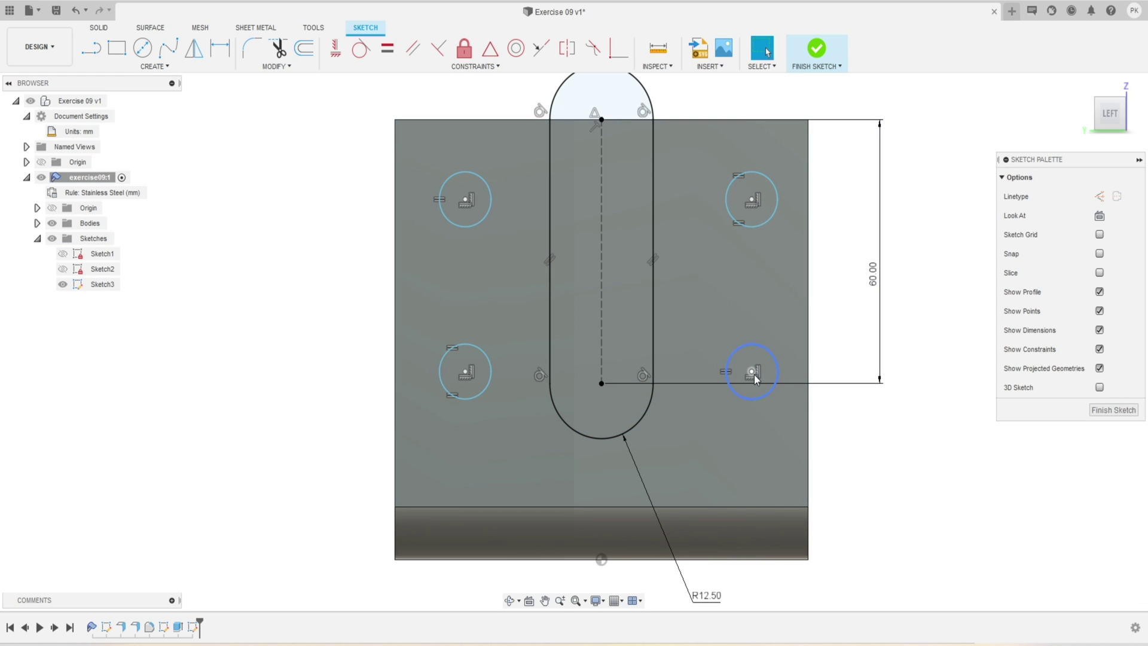
Step: Space the right holes 40 mm apart vertically and 20 mm below the flange's top edge
left_click_drag(755, 375, 755, 392)
left_click(220, 48)
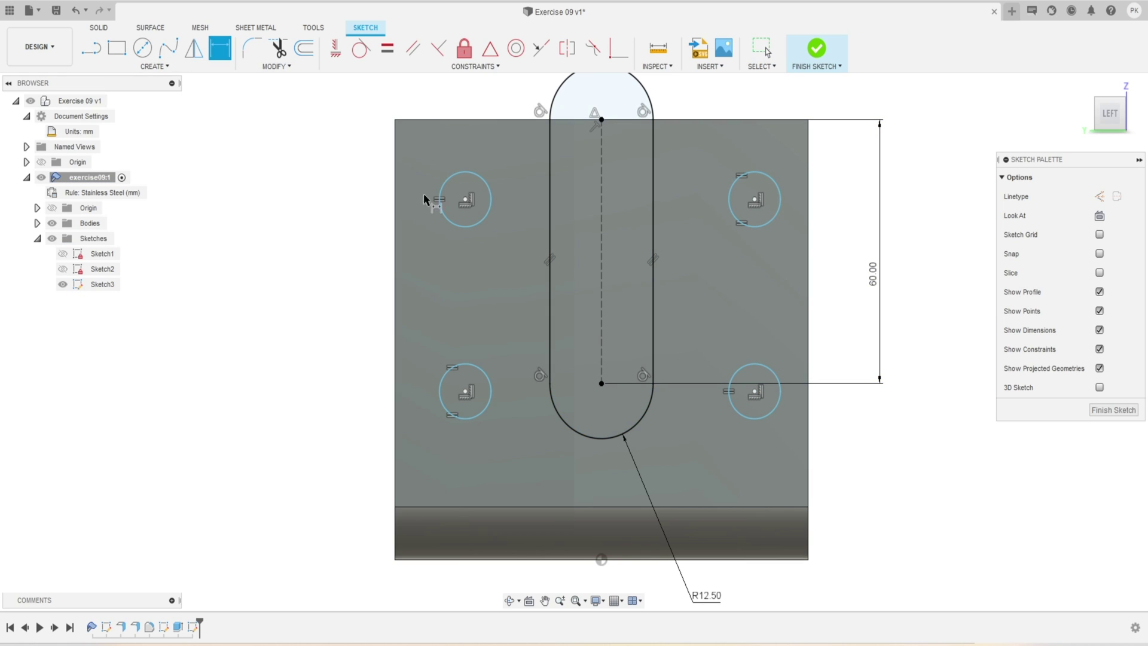
left_click(754, 199)
left_click(755, 391)
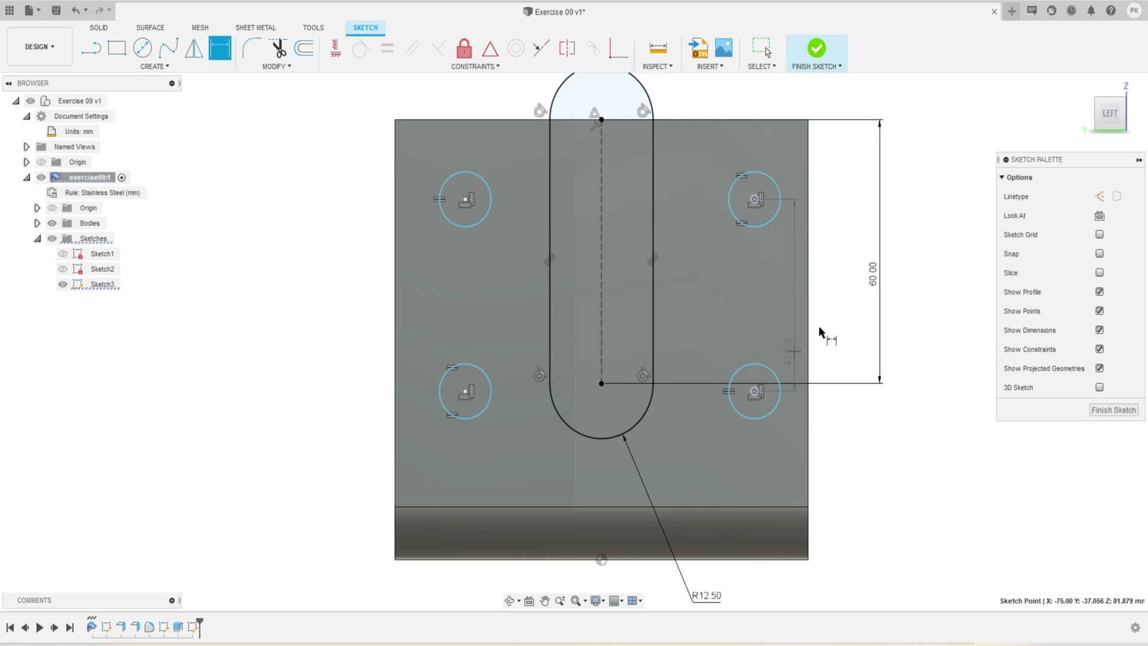
left_click(836, 293)
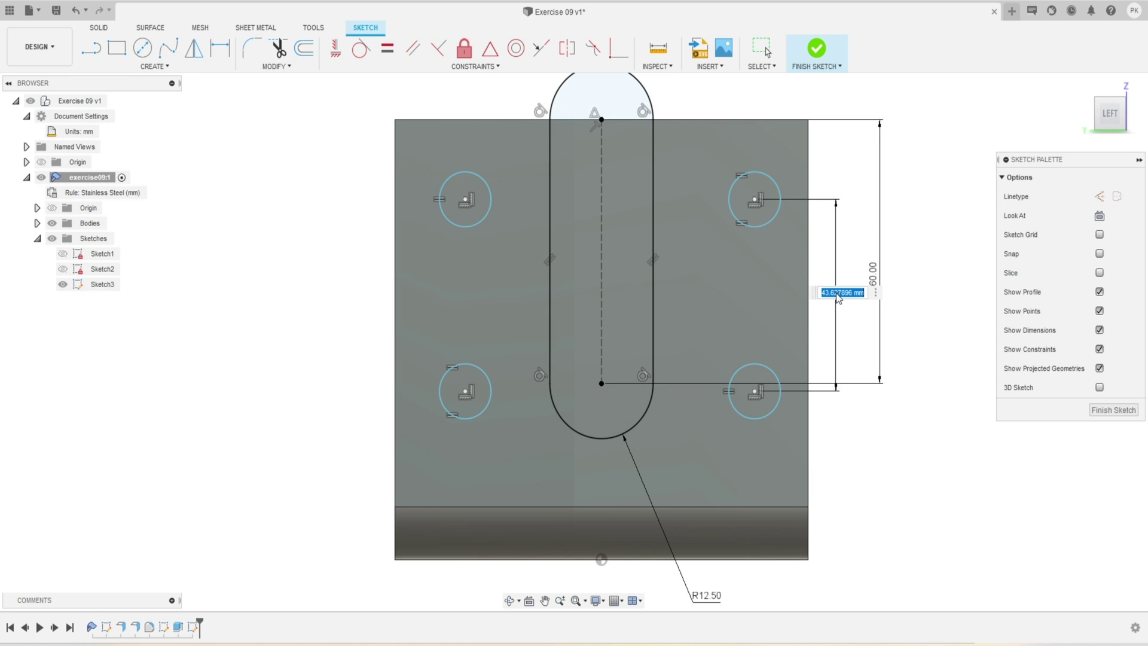
type("40")
key("Return")
scroll(752, 188, "down", 1)
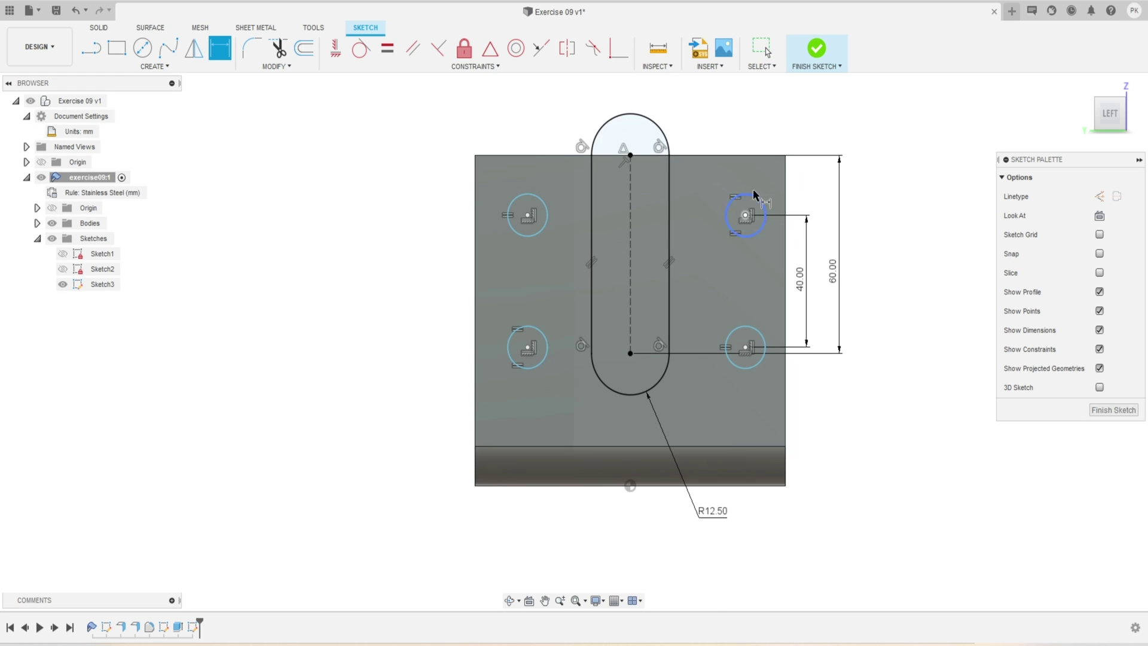
left_click(739, 225)
left_click(756, 152)
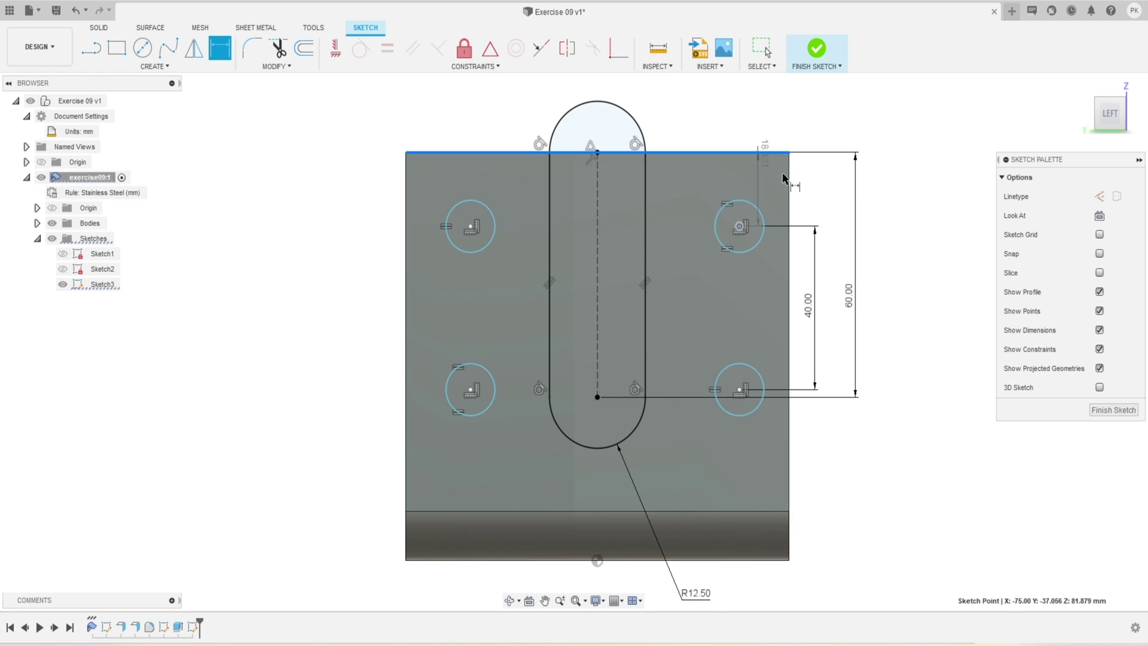
left_click(812, 186)
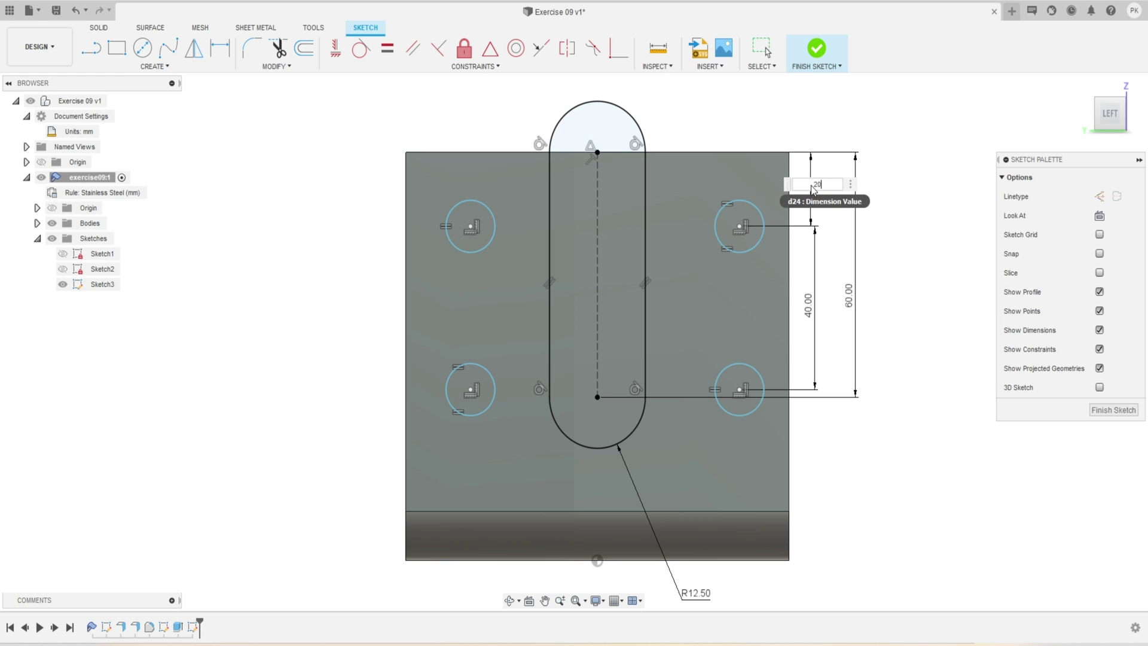
key("Return")
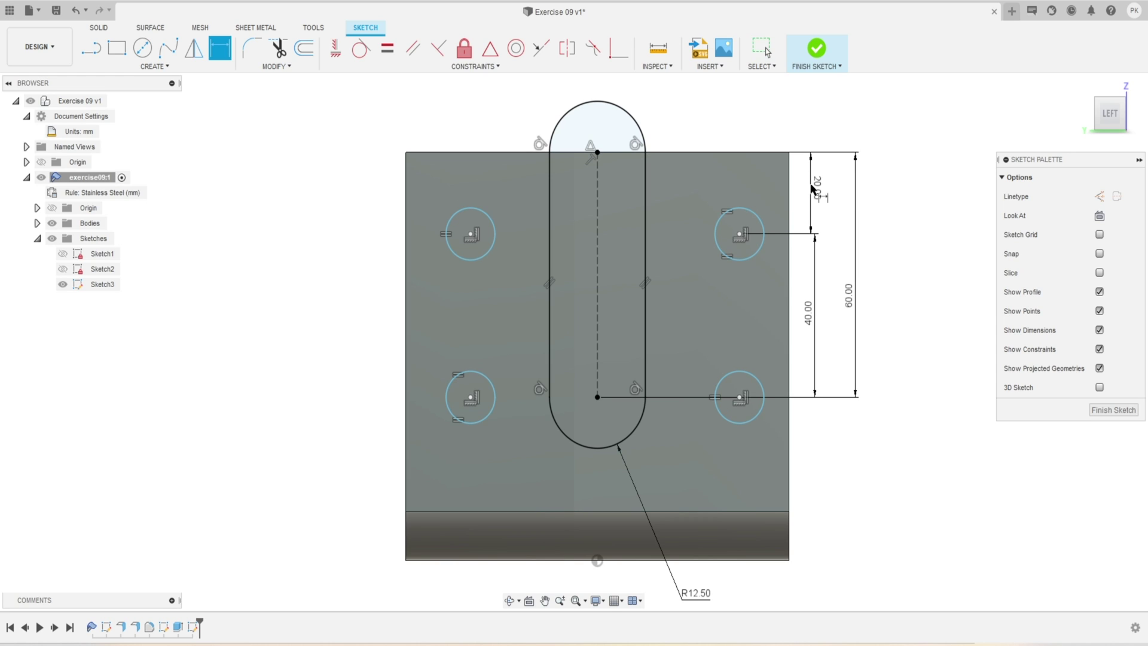
Step: Place the upper holes 15 mm in from the right and left edges
left_click(740, 233)
left_click(790, 206)
left_click(756, 127)
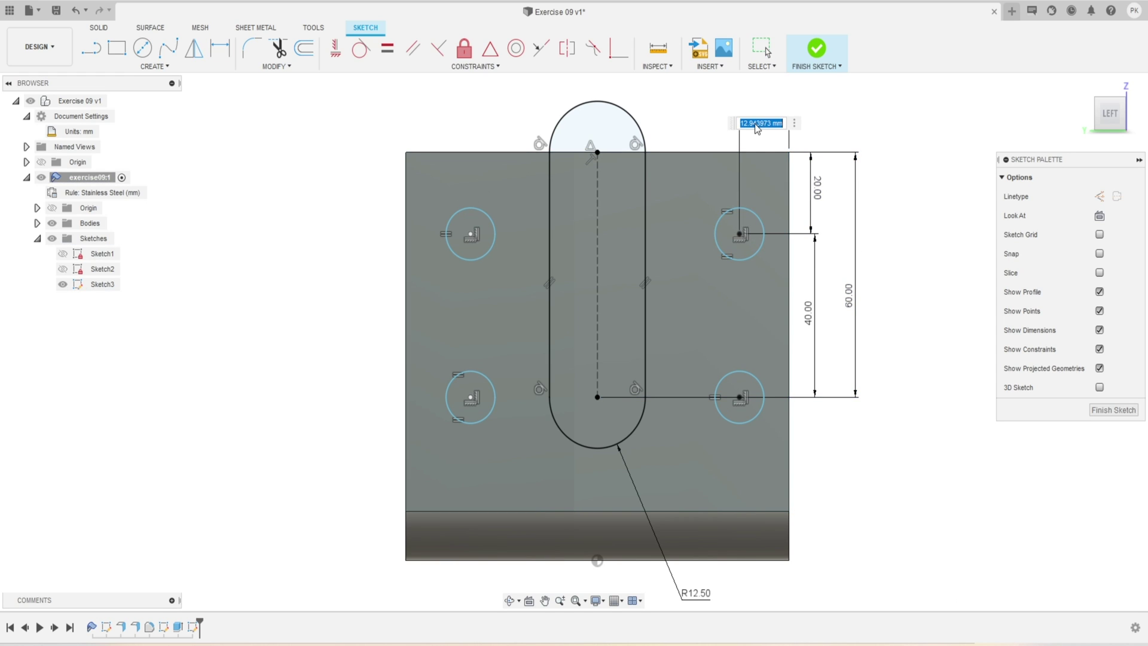
type("15")
key("Return")
left_click(405, 197)
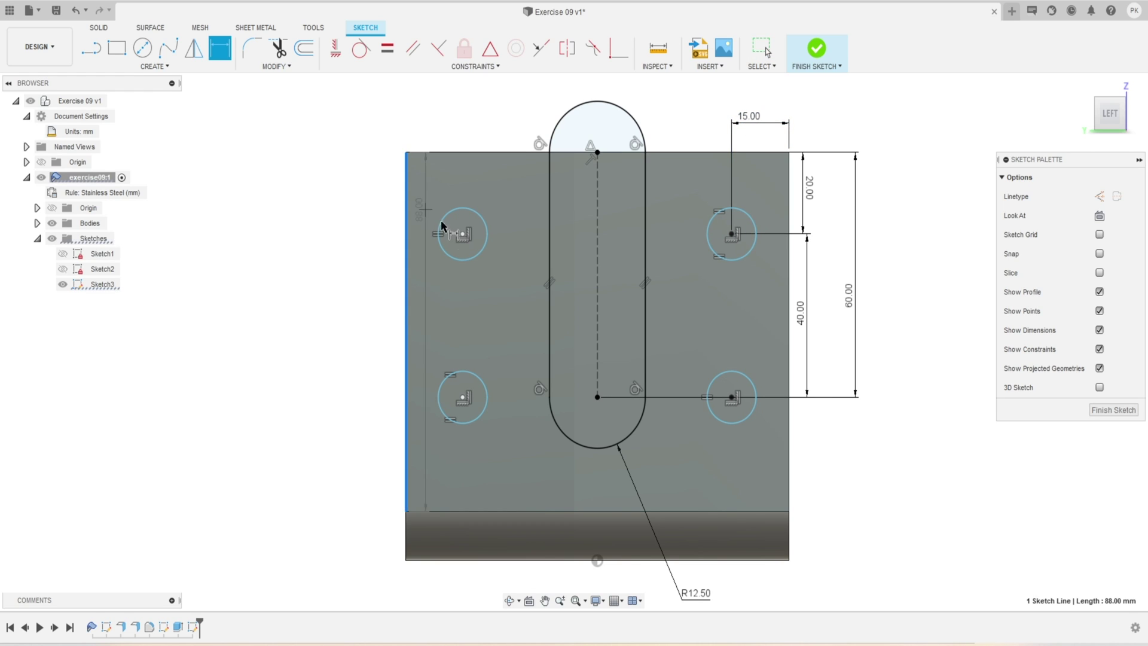
left_click(462, 233)
left_click(447, 129)
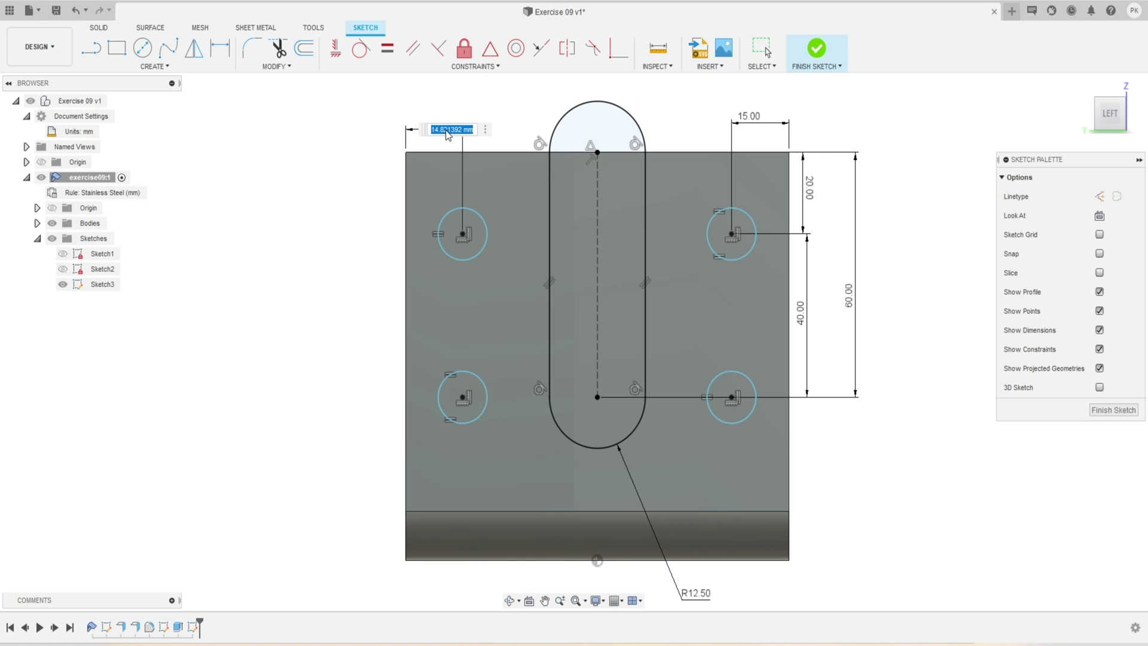
type("15")
key("Return")
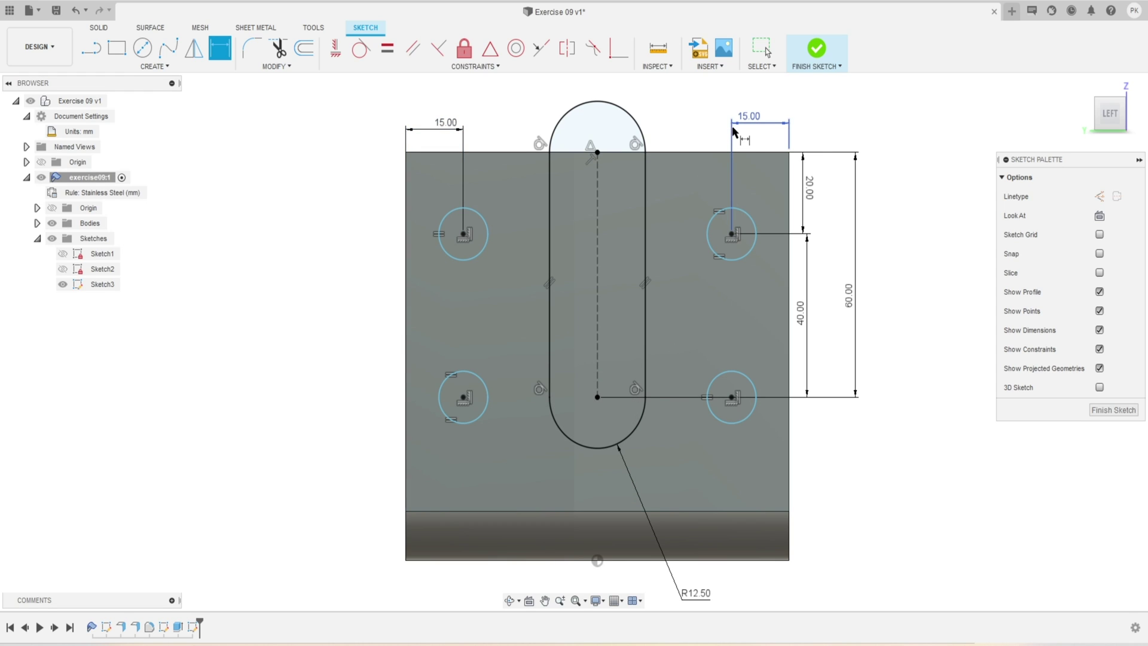
key("Escape")
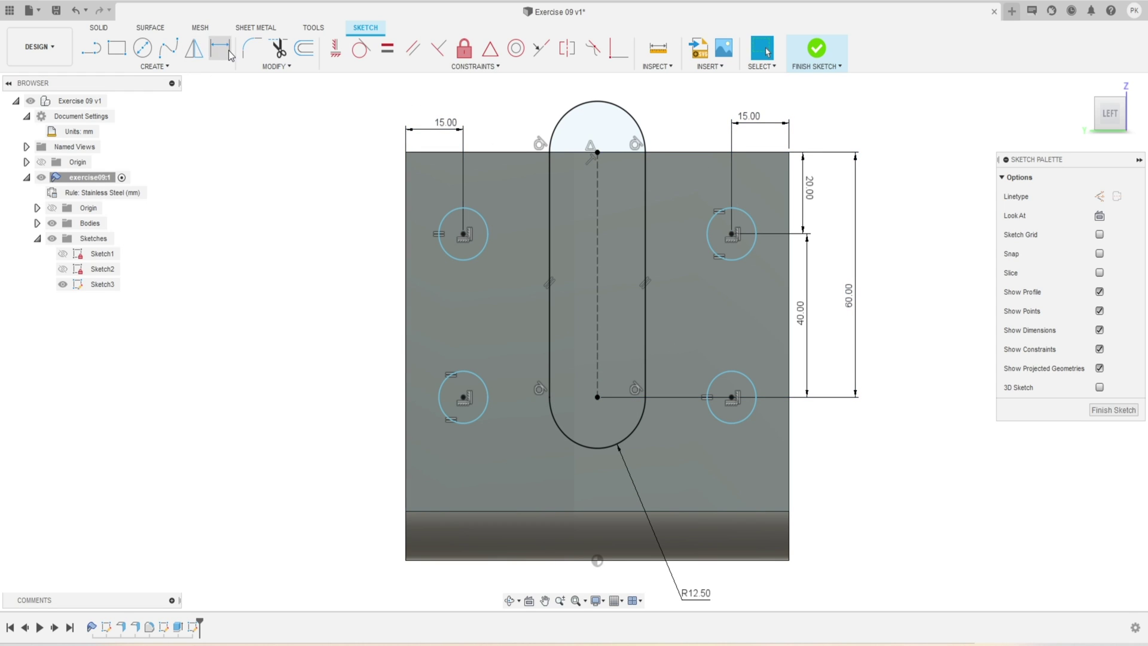
Step: Dimension the upper-left hole at Ø10 mm, sizing all four holes, and finish the sketch
left_click(220, 48)
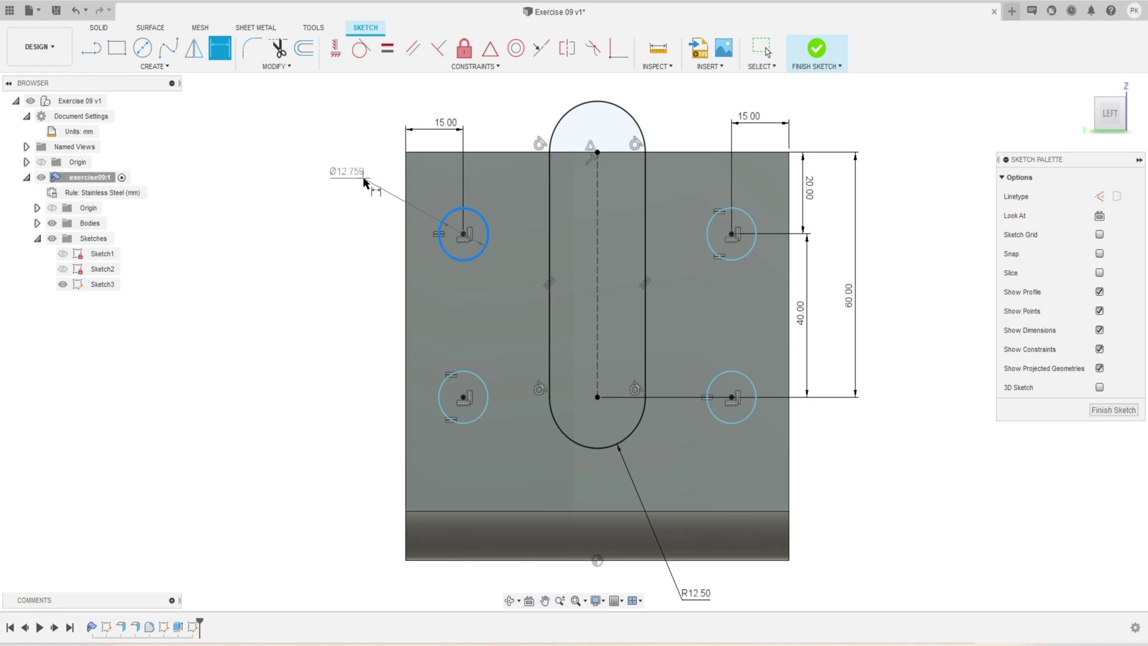
left_click(366, 182)
key("Return")
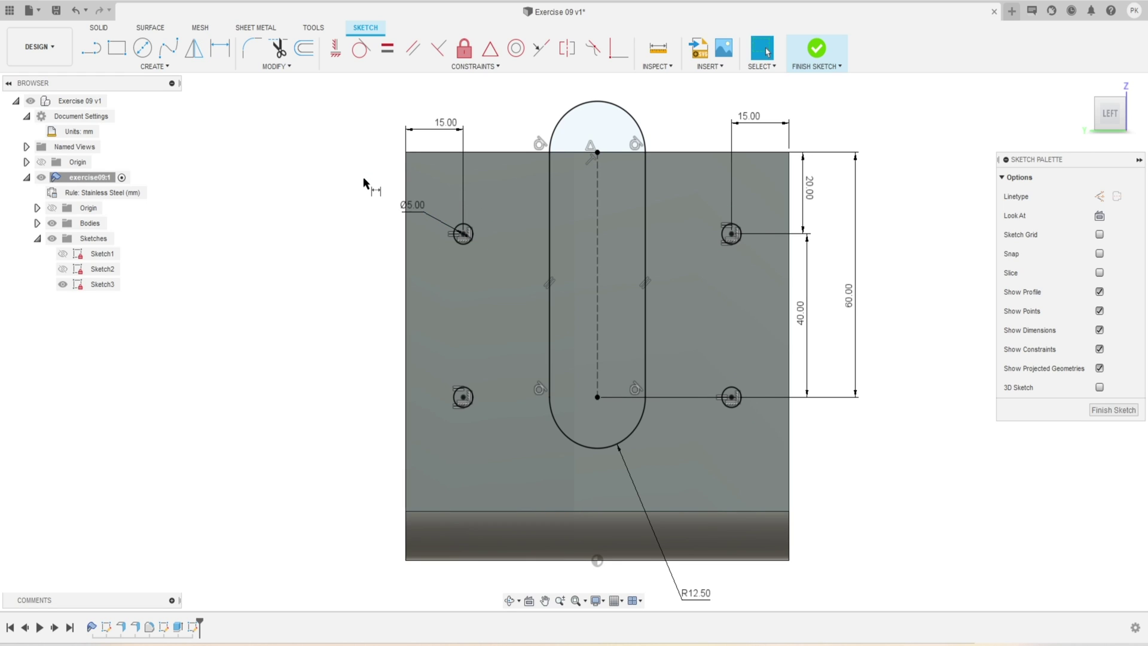
key("Escape")
double_click(418, 208)
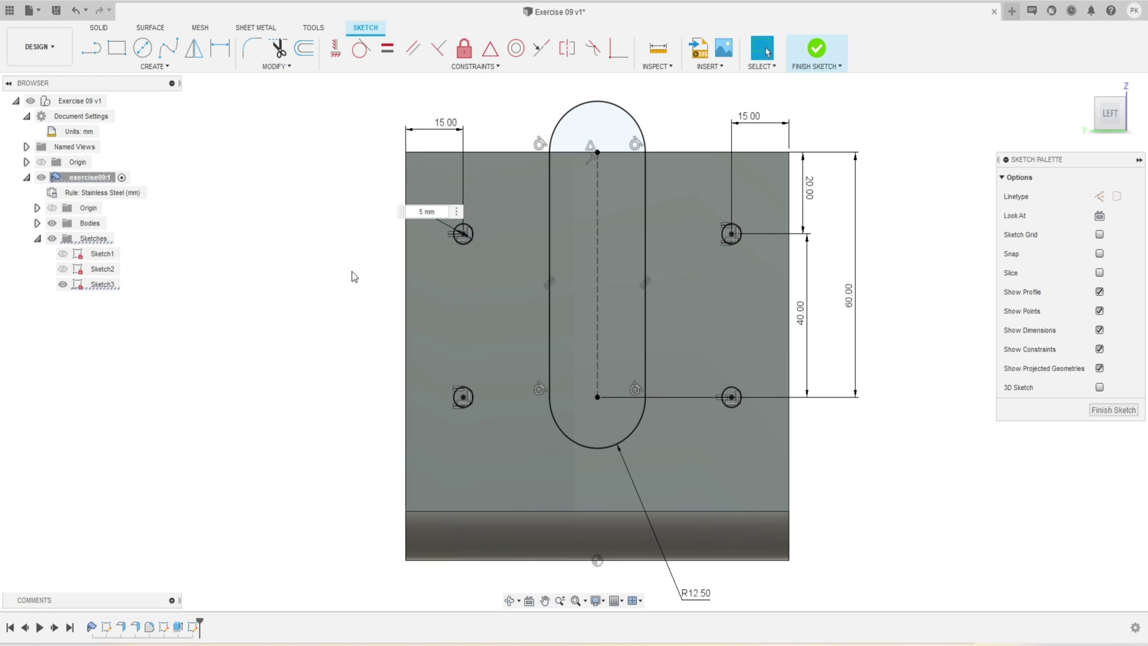
type("10")
key("Return")
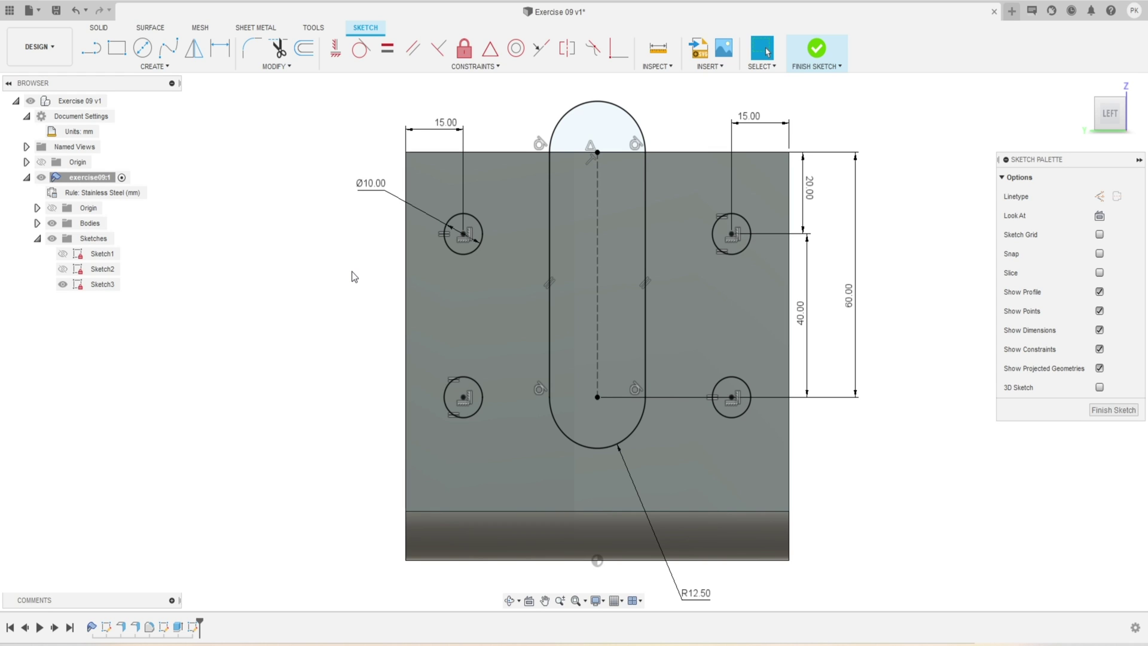
left_click(817, 51)
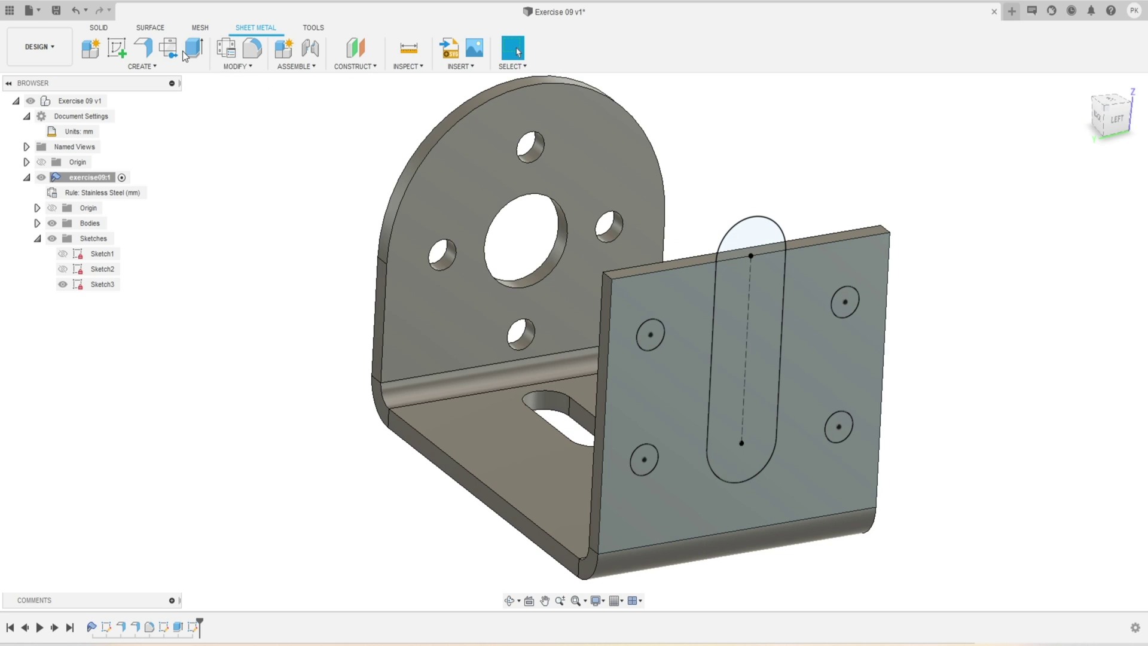
Step: Extrude-cut the slot and four hole profiles -6 mm through the flange
key("e")
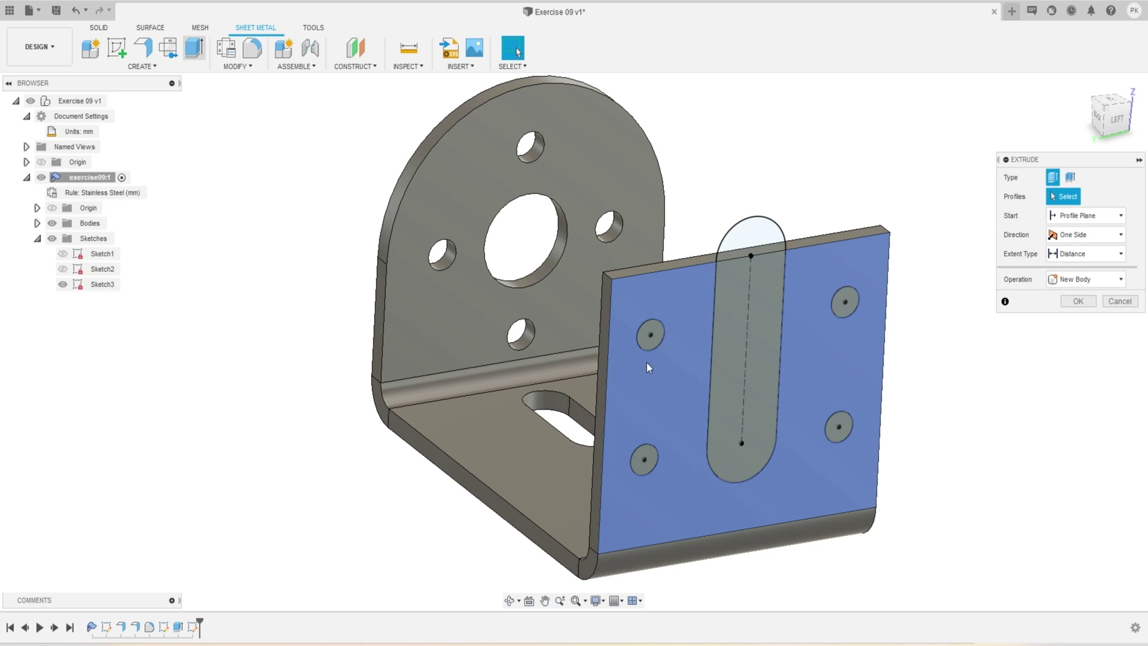
left_click(655, 339)
left_click(638, 467)
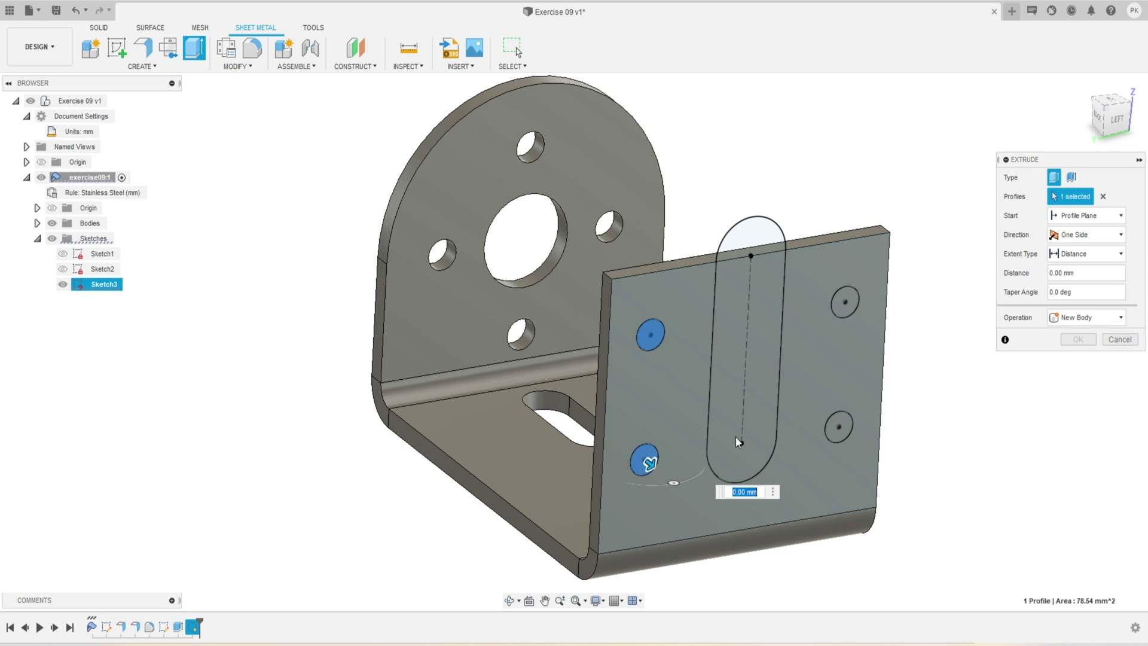
left_click(741, 435)
left_click(843, 304)
left_click(840, 426)
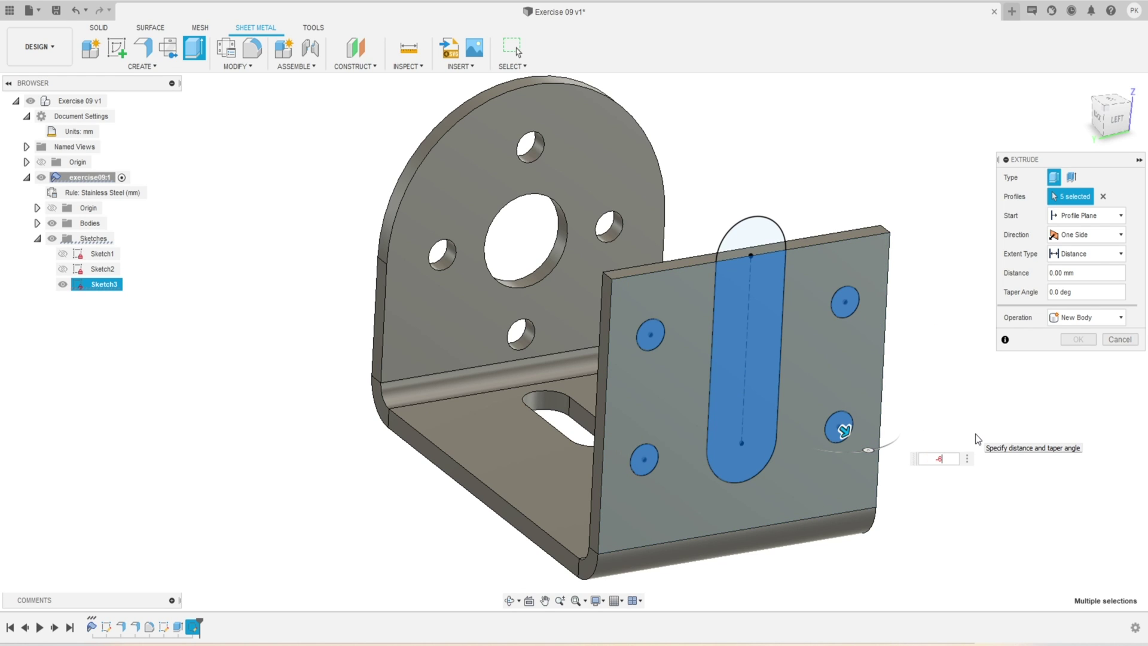
type("-6")
left_click(1078, 358)
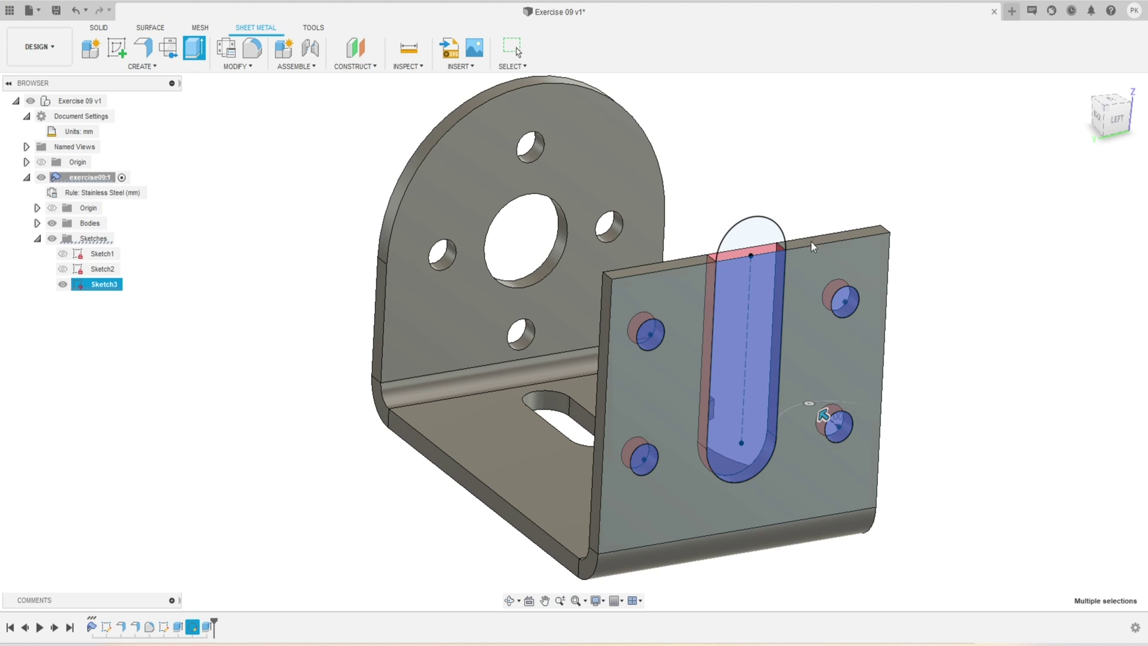
scroll(587, 236, "down", 3)
middle_click_drag(588, 235, 620, 337, "shift")
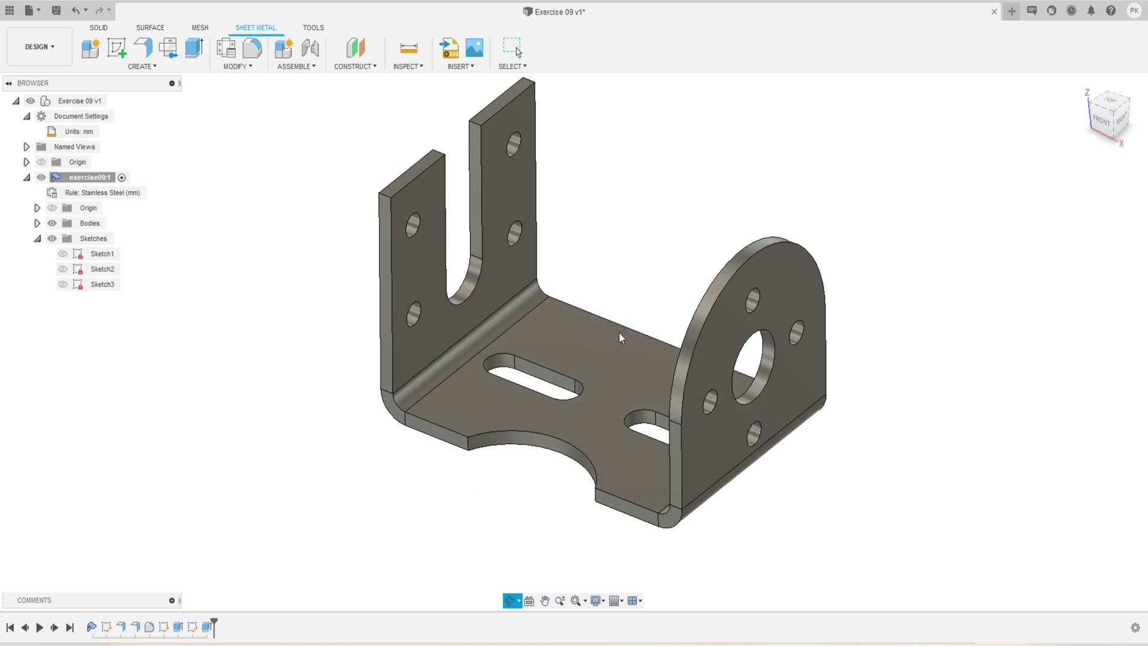
Step: Create a flat pattern with the base face stationary, check the DXF export, and finish it
left_click(168, 51)
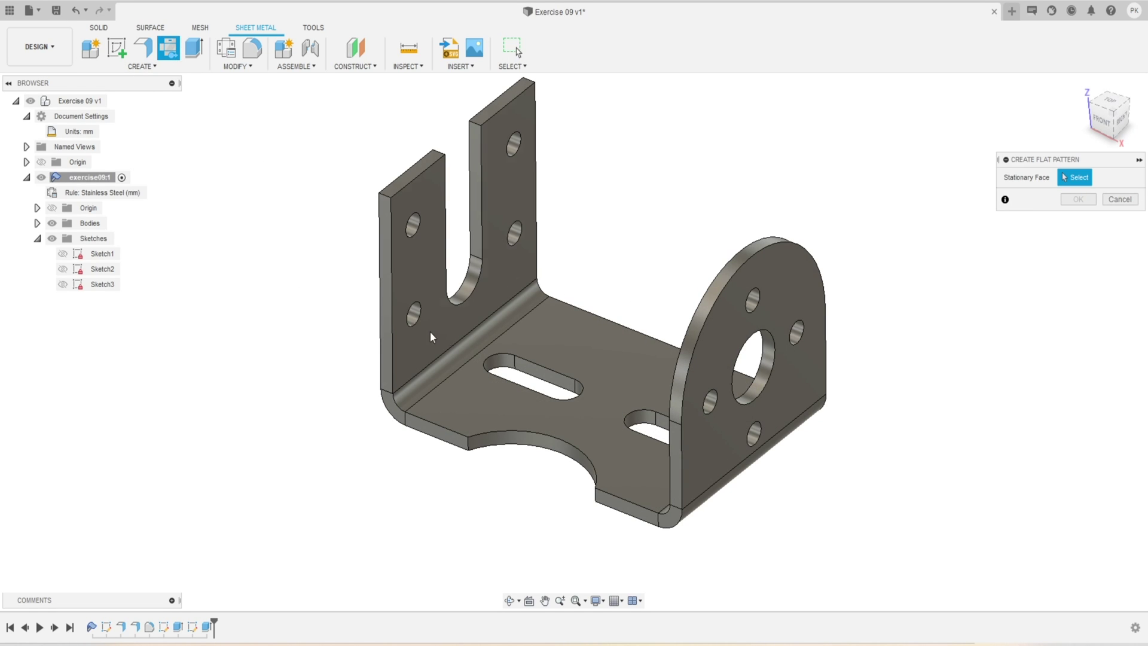
left_click(599, 363)
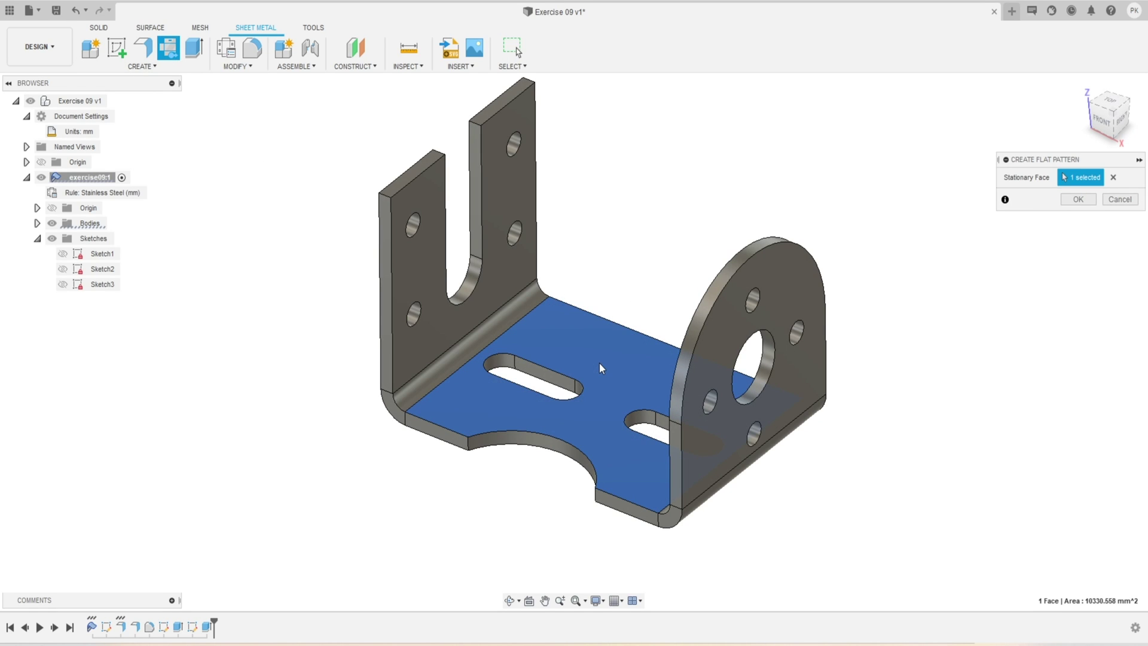
left_click(1084, 201)
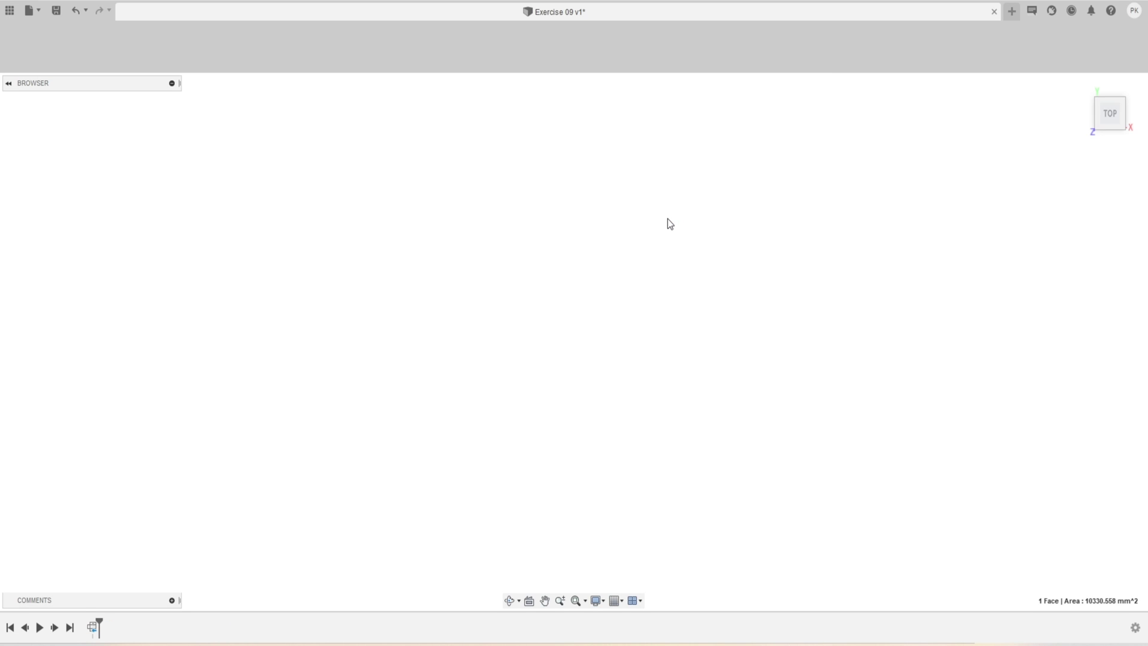
scroll(531, 238, "down", 3)
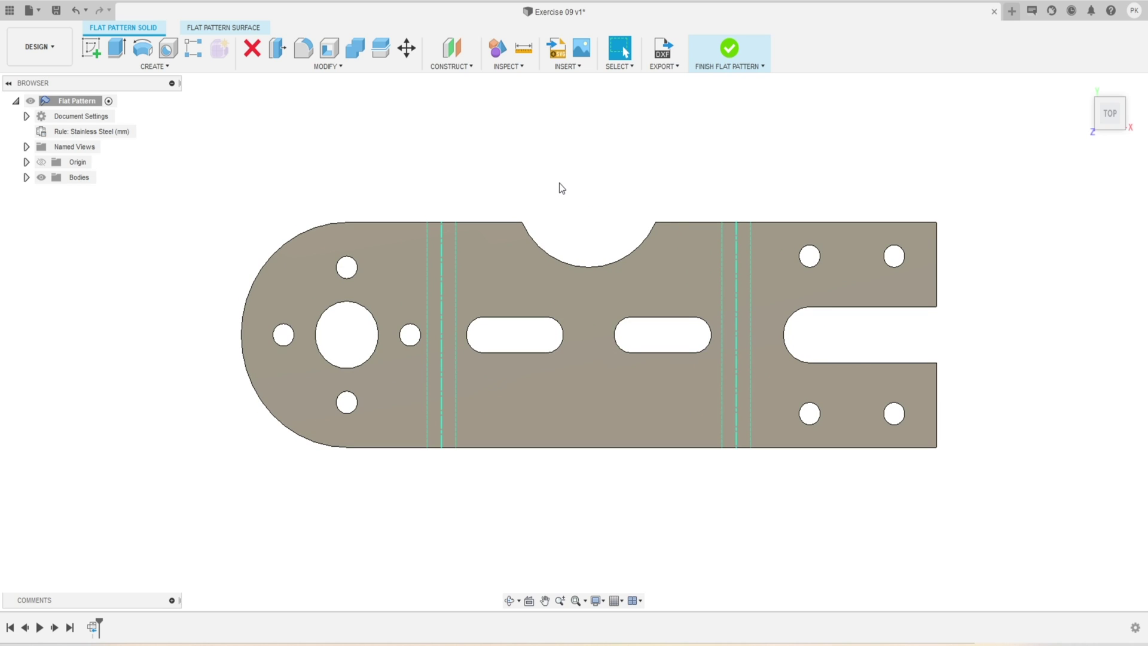
left_click(661, 65)
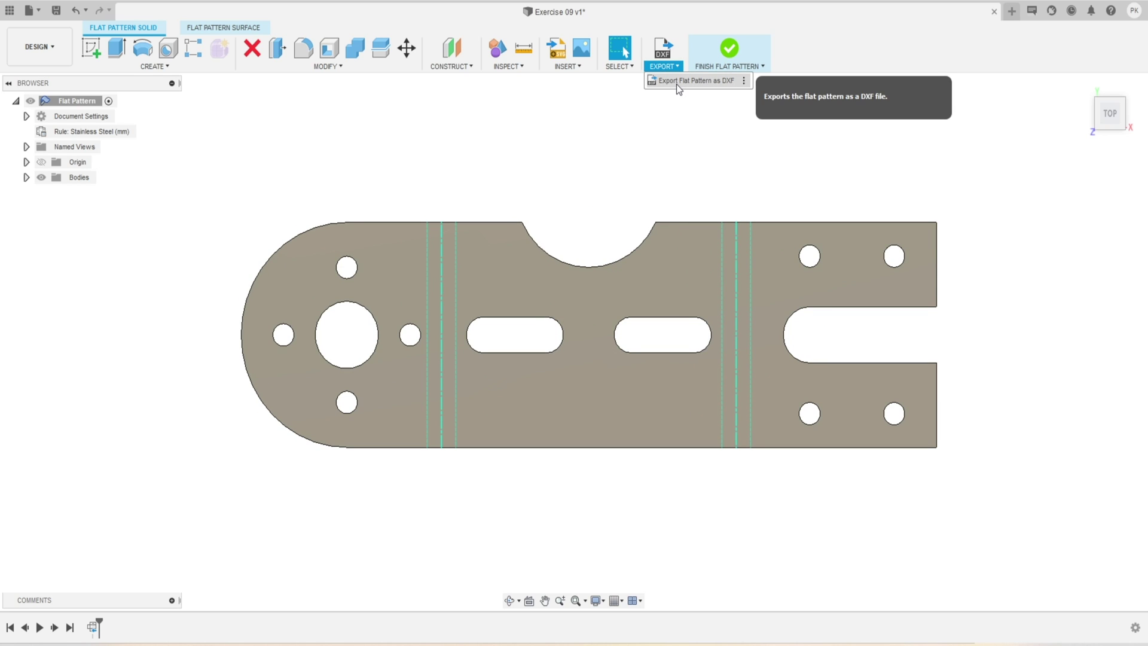
mouse_move(741, 47)
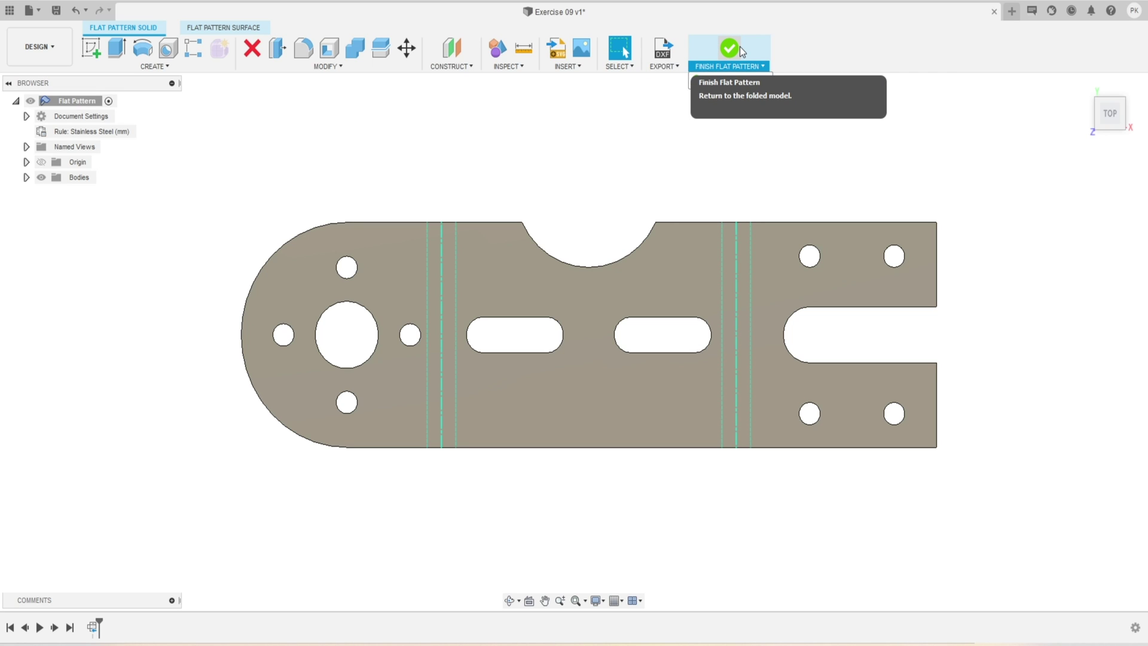
left_click(741, 47)
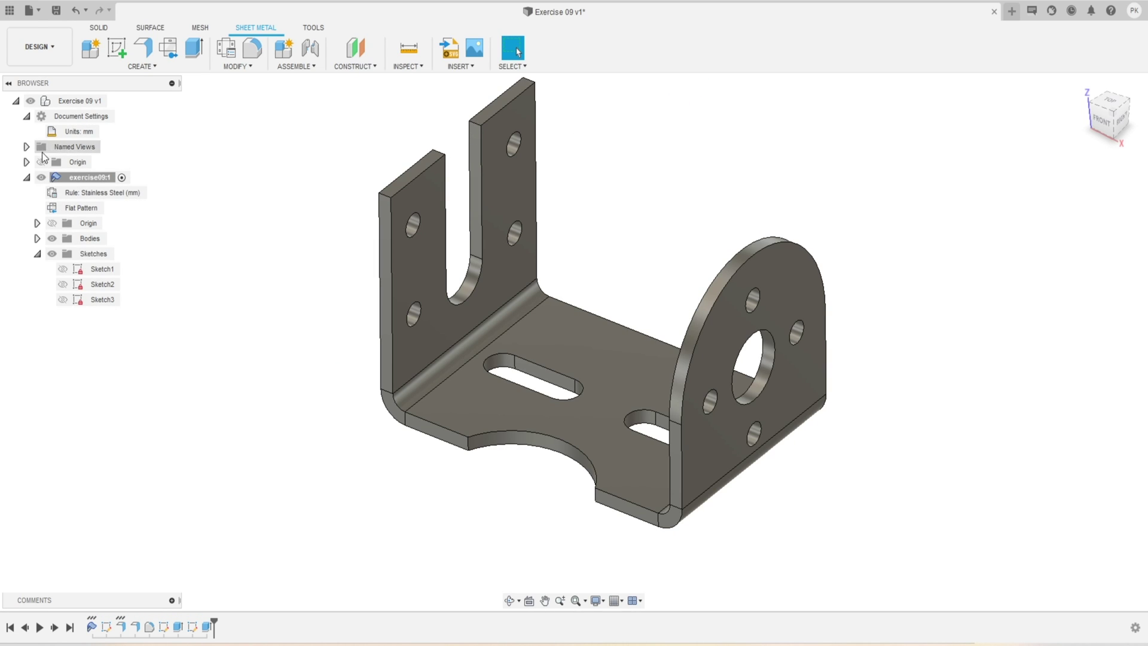
left_click(110, 208)
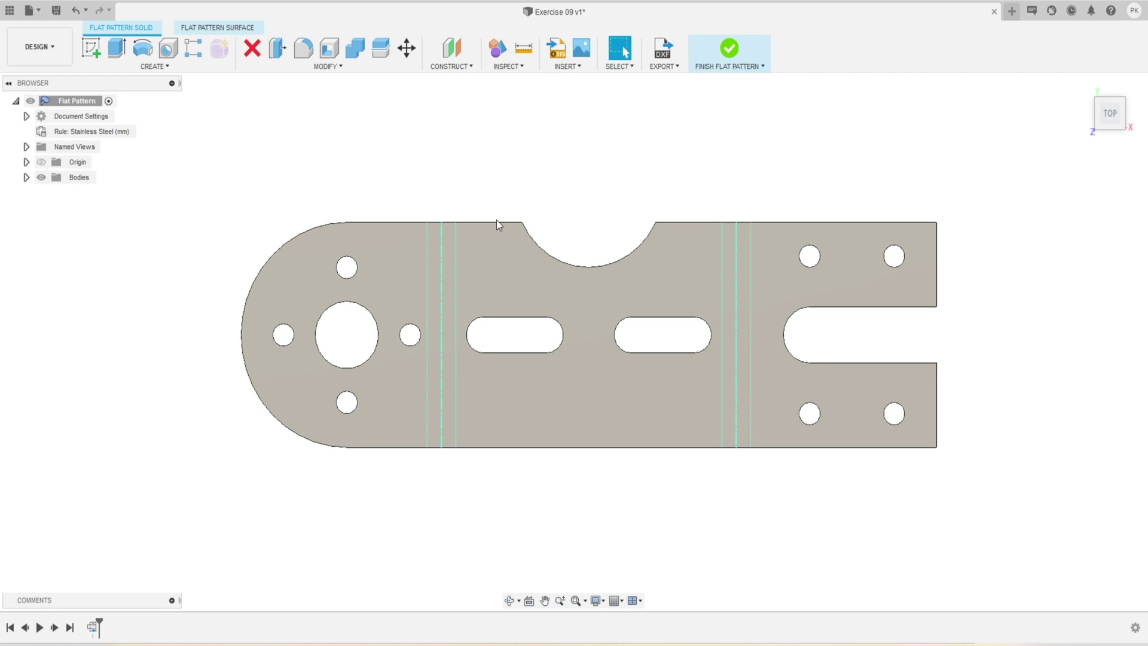
left_click(728, 49)
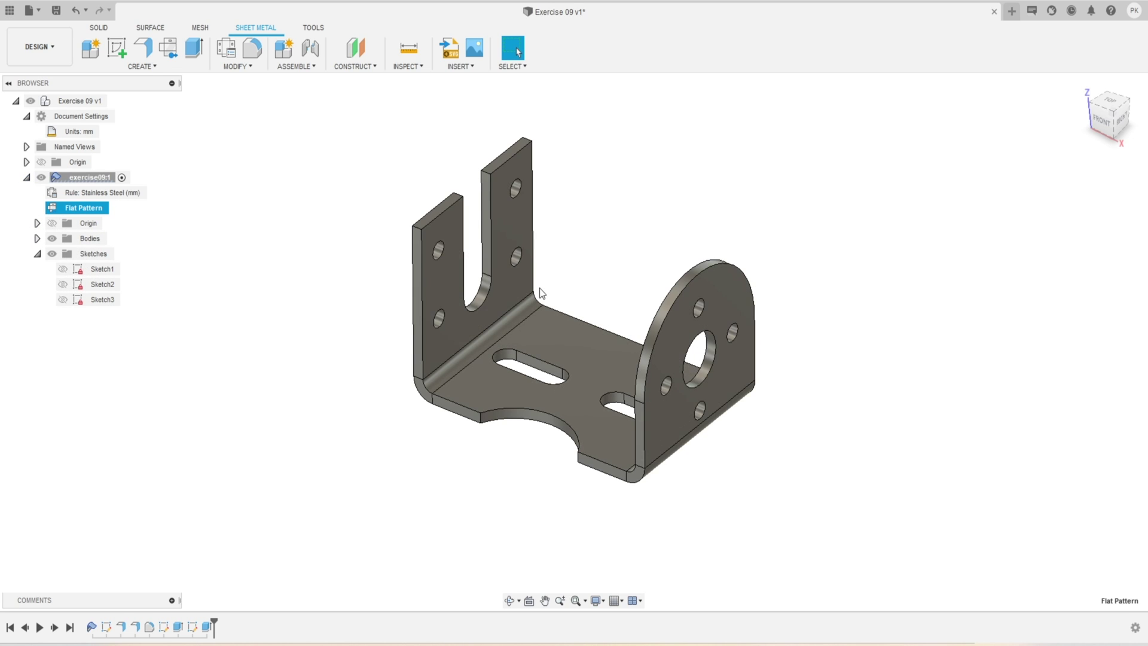
scroll(658, 257, "up", 3)
middle_click_drag(612, 292, 608, 318, "shift")
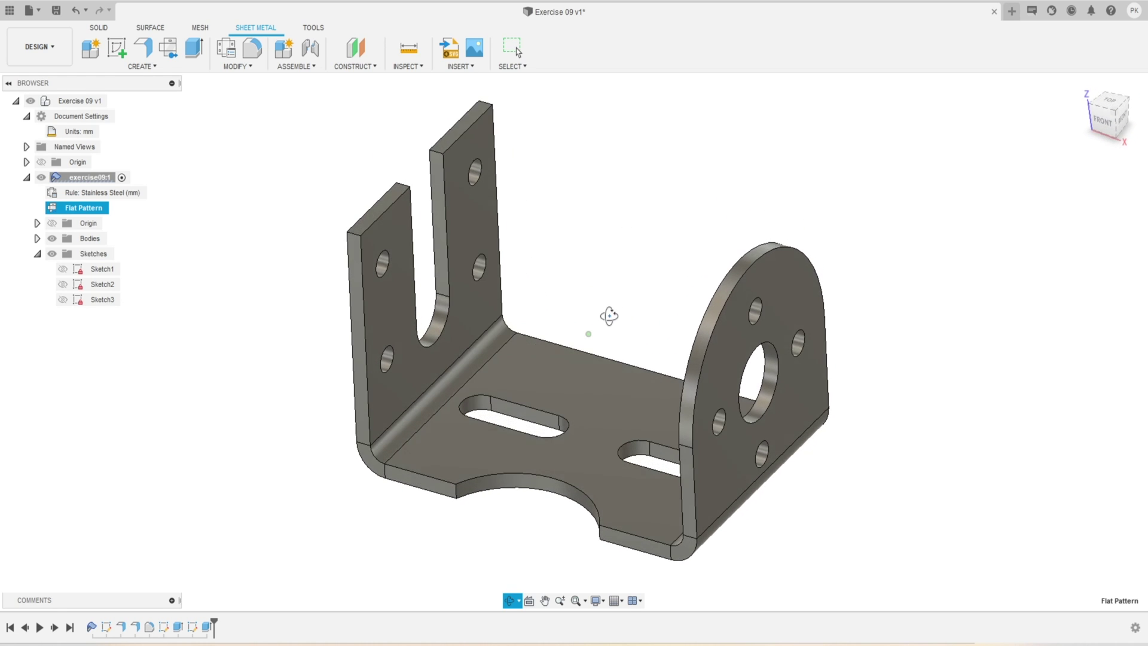
middle_click_drag(680, 267, 667, 254, "shift")
left_click(639, 197)
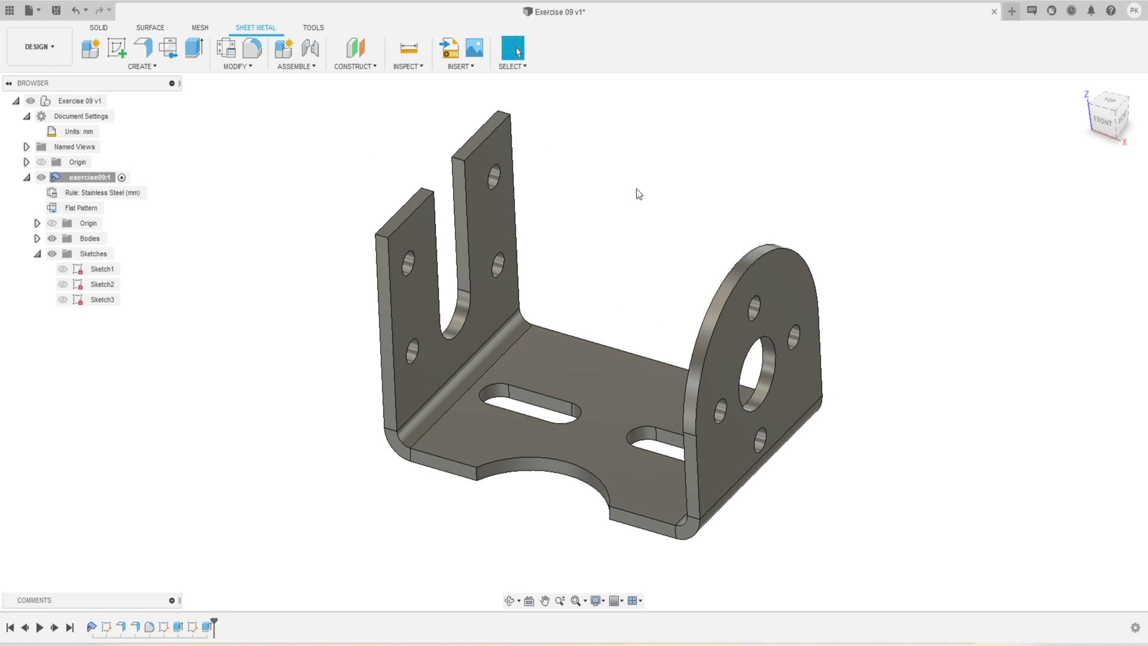
scroll(687, 228, "up", 2)
scroll(691, 222, "down", 1)
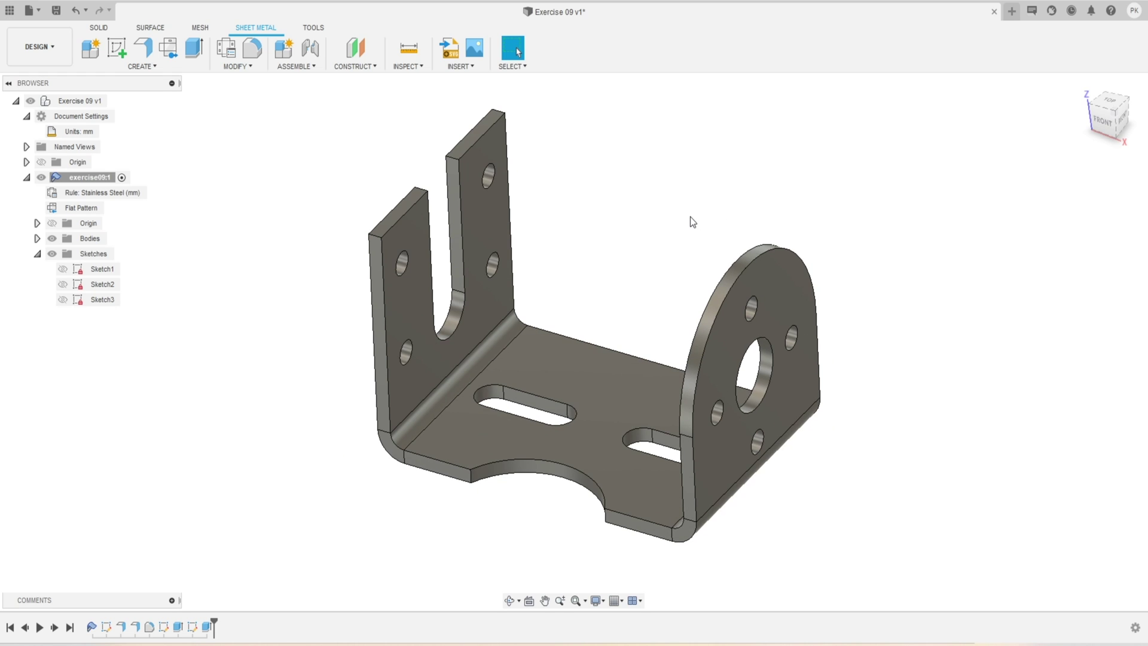